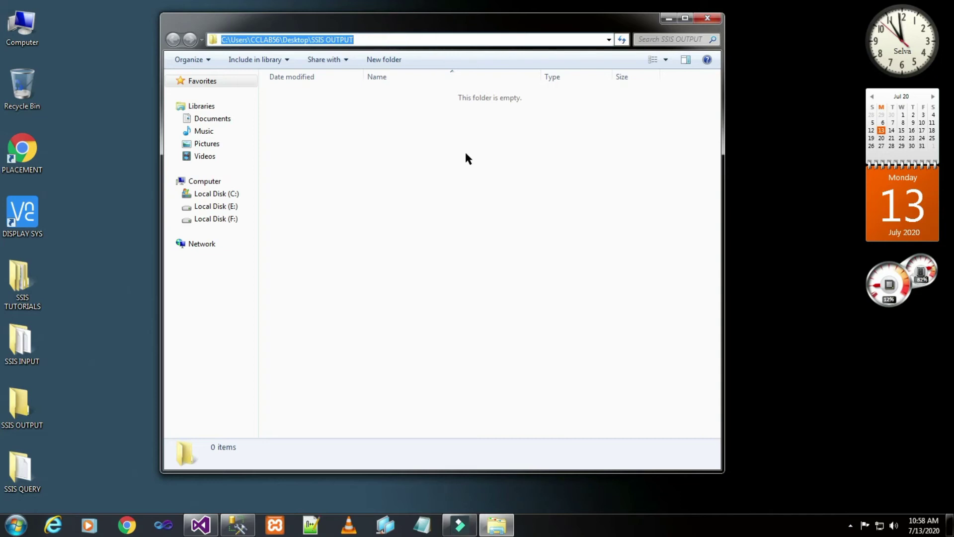
Step: Refresh the SSIS OUTPUT folder and minimize its window
right_click(413, 163)
left_click(440, 211)
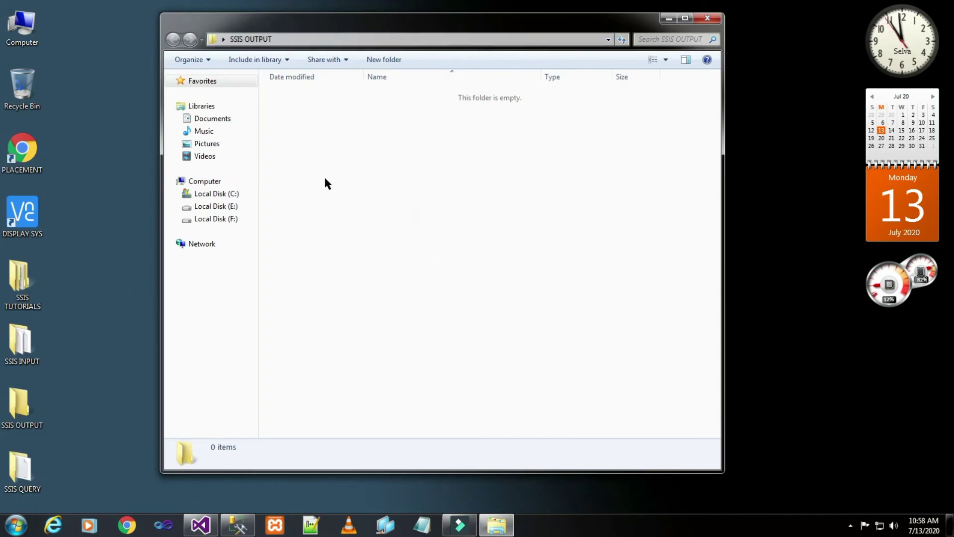
left_click(669, 18)
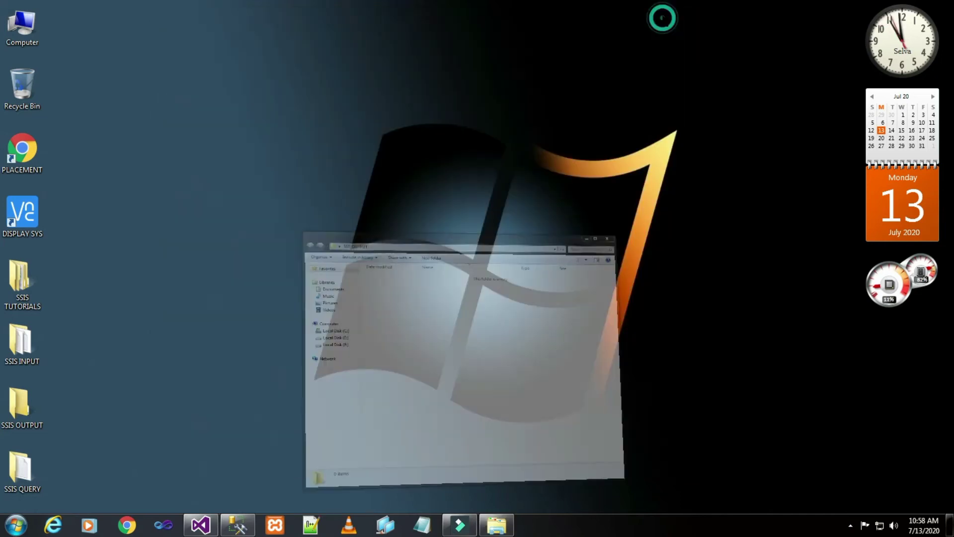
Step: Switch to SQL Server Management Studio and select the top 1000 rows of the TRAINER database's dbo.Customer table
left_click(234, 524)
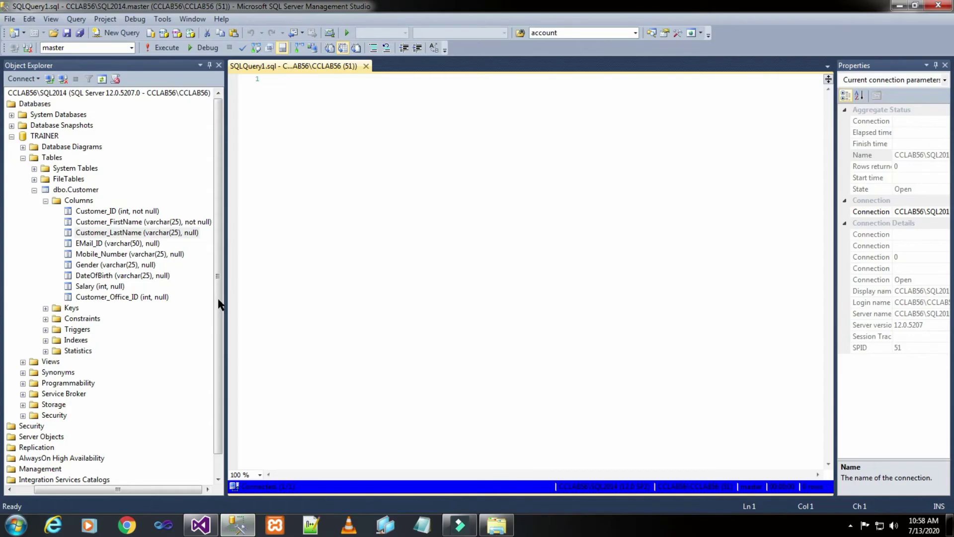
left_click(90, 192)
right_click(90, 194)
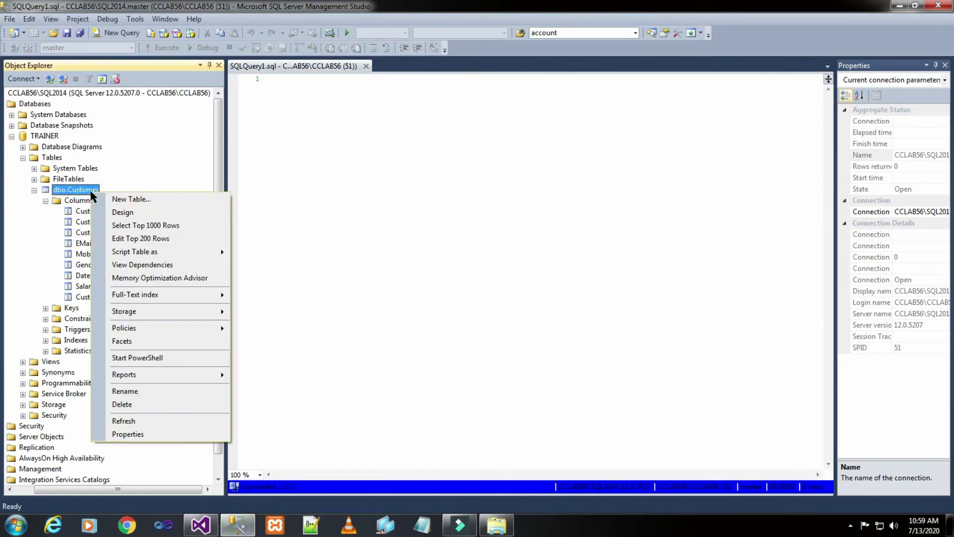
left_click(118, 222)
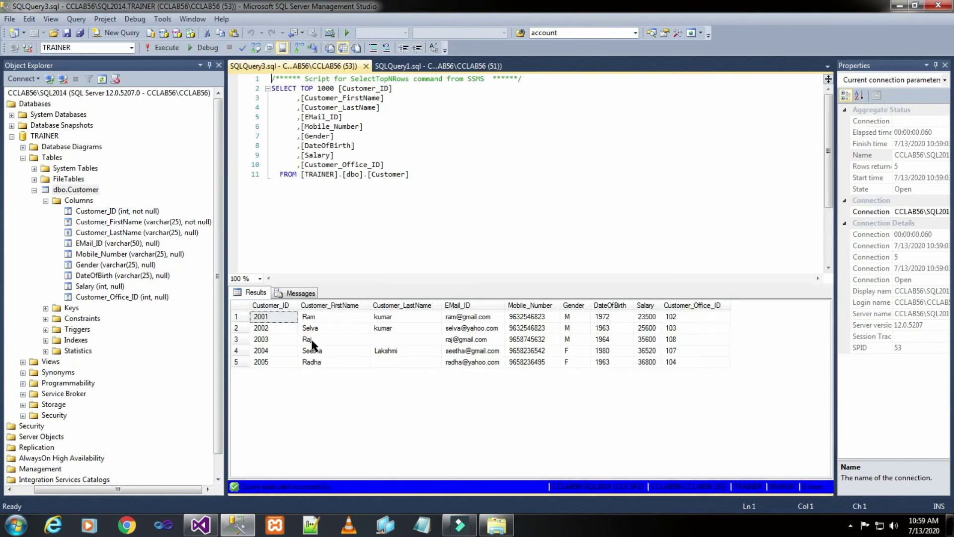
left_click(268, 364)
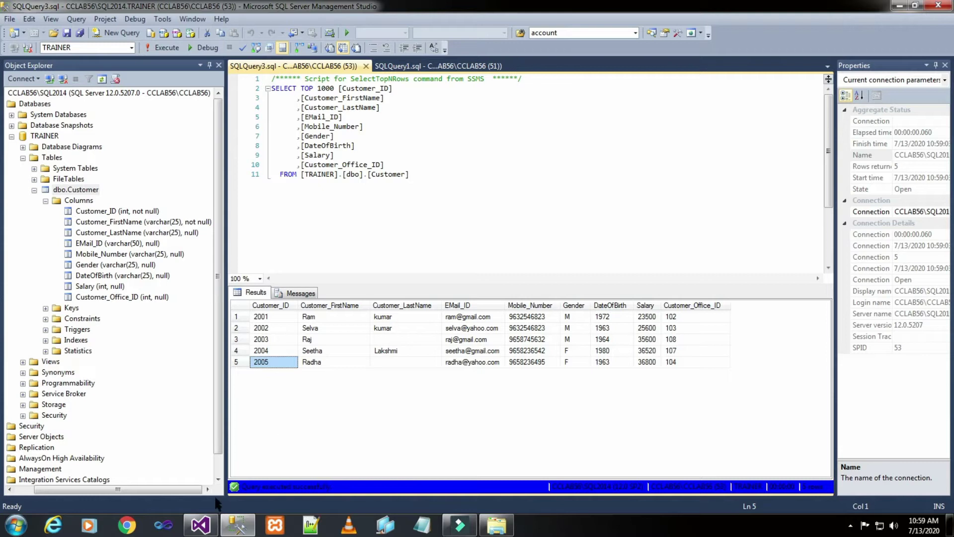
Step: Switch to Visual Studio and add a new SSIS package to the SSIS_TUTORIALS project
left_click(201, 524)
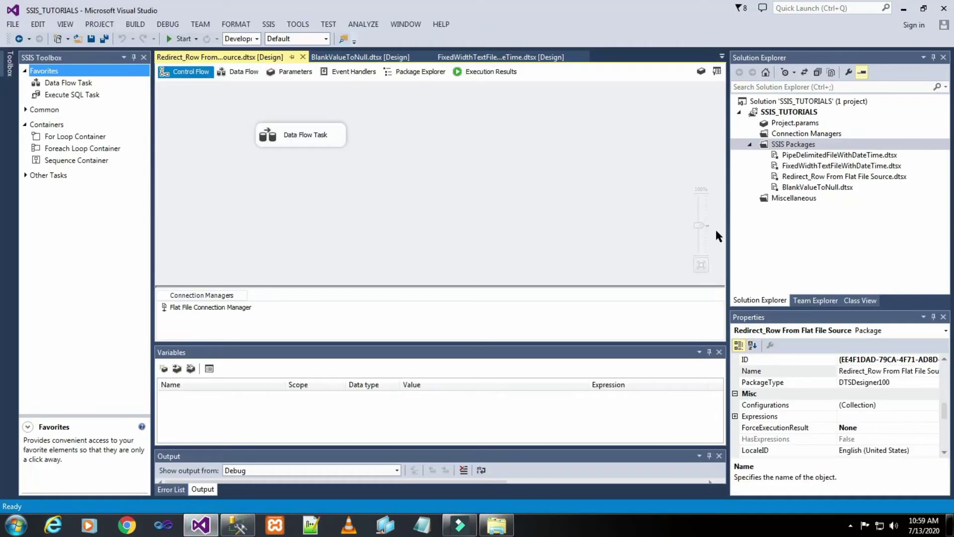
right_click(799, 145)
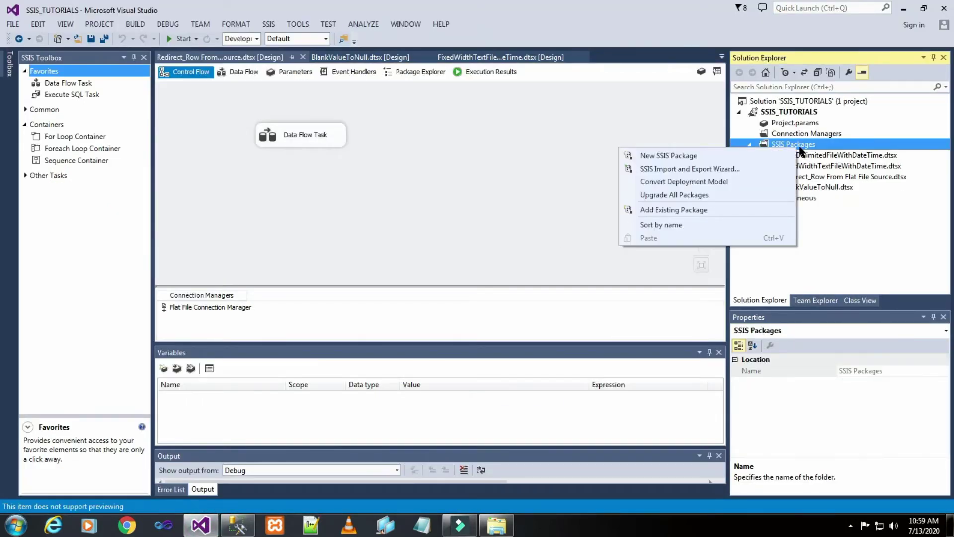
left_click(723, 156)
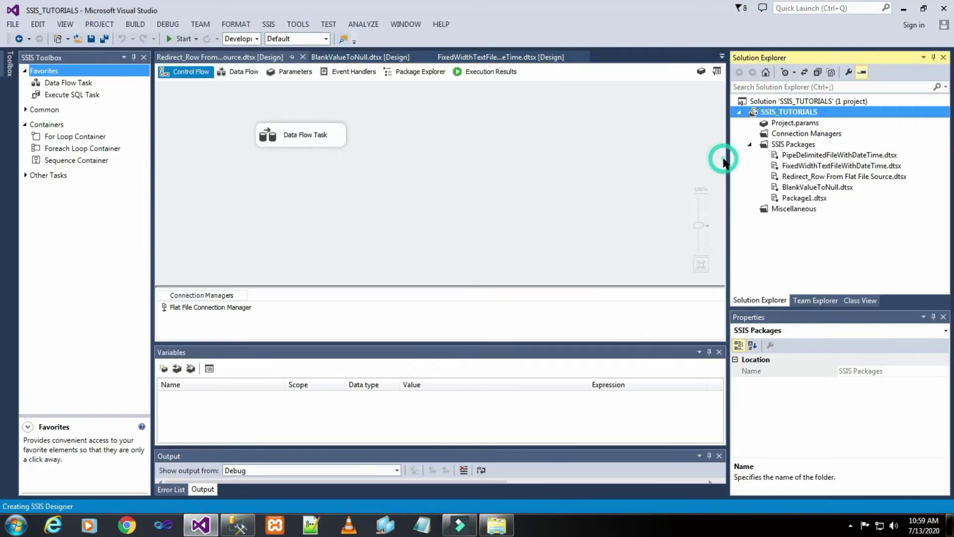
Step: Rename the new package as CommaDelimitedTextFileWithDateTime.dtsx
left_click(800, 199)
right_click(800, 199)
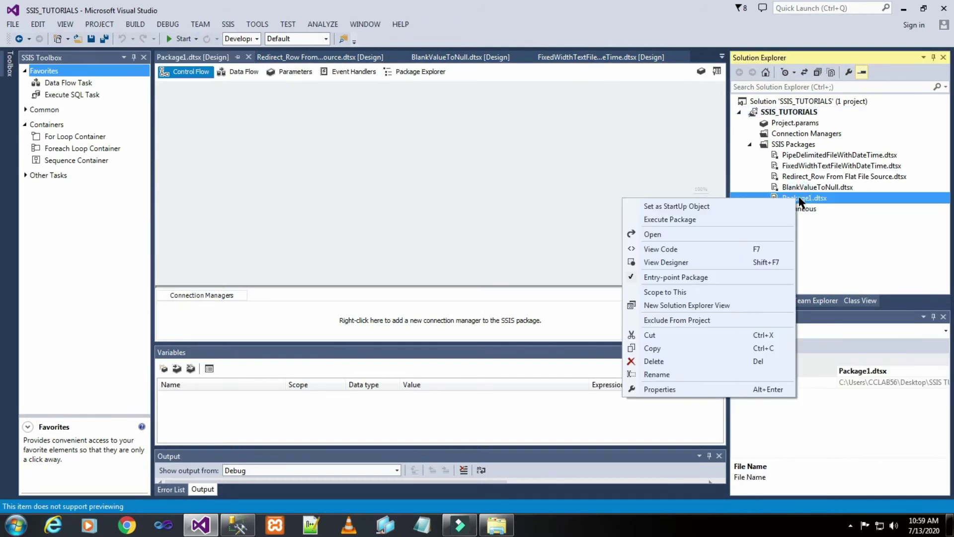
left_click(687, 374)
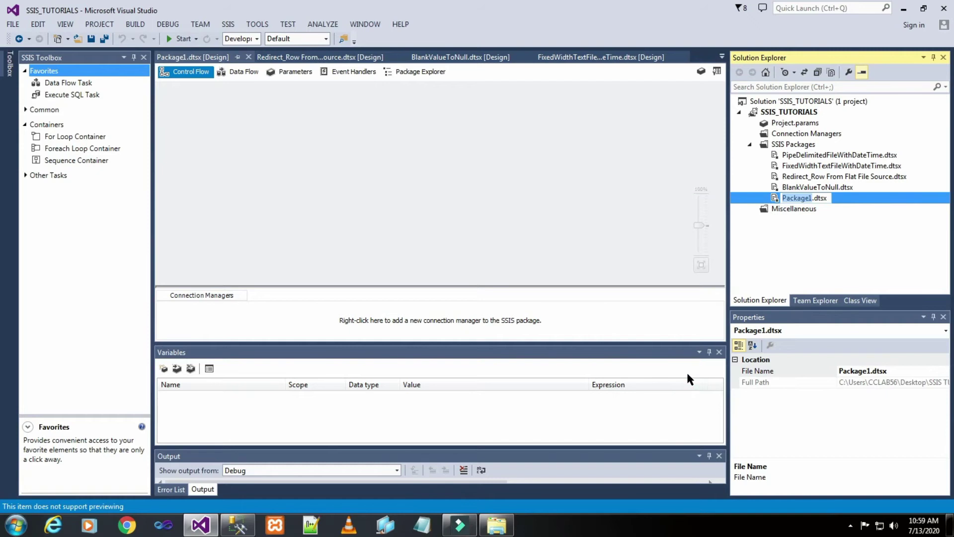
type("CommaDelimited")
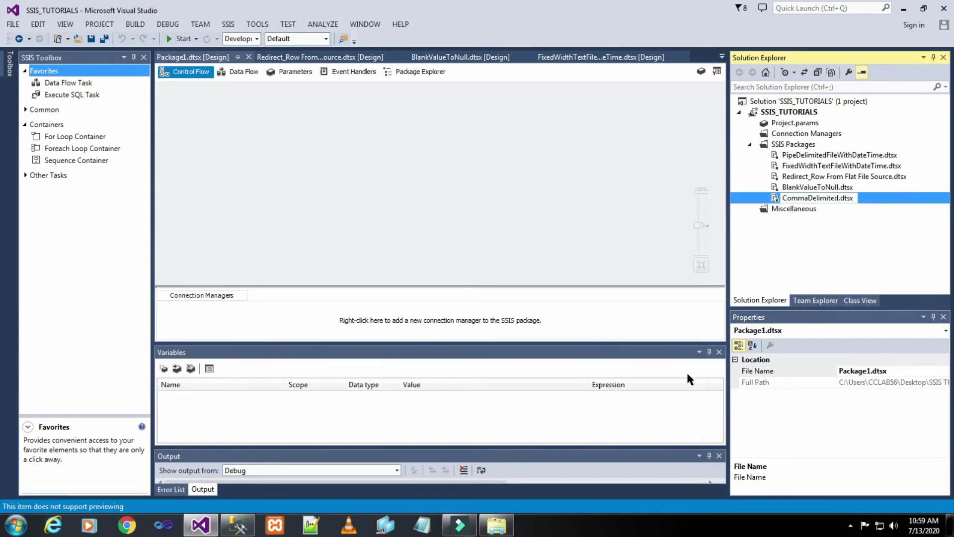
type("TextFileWithD")
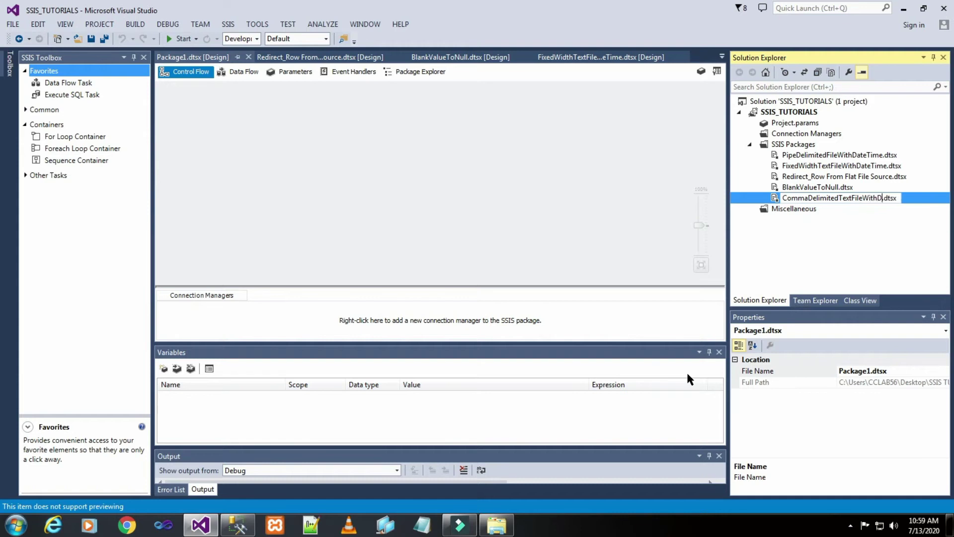
type("ateTime")
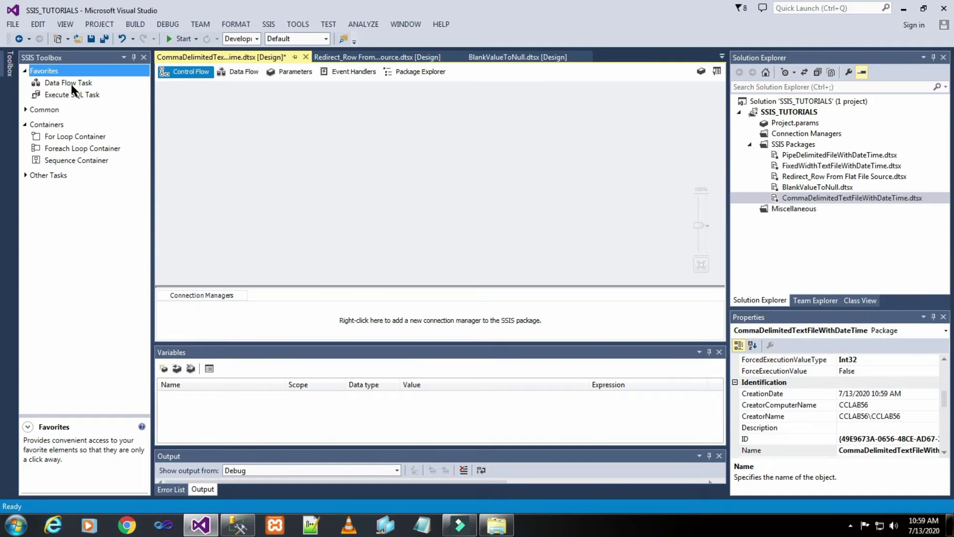
Step: Add a Data Flow Task to the package's control flow and open its data flow
left_click_drag(68, 82, 365, 138)
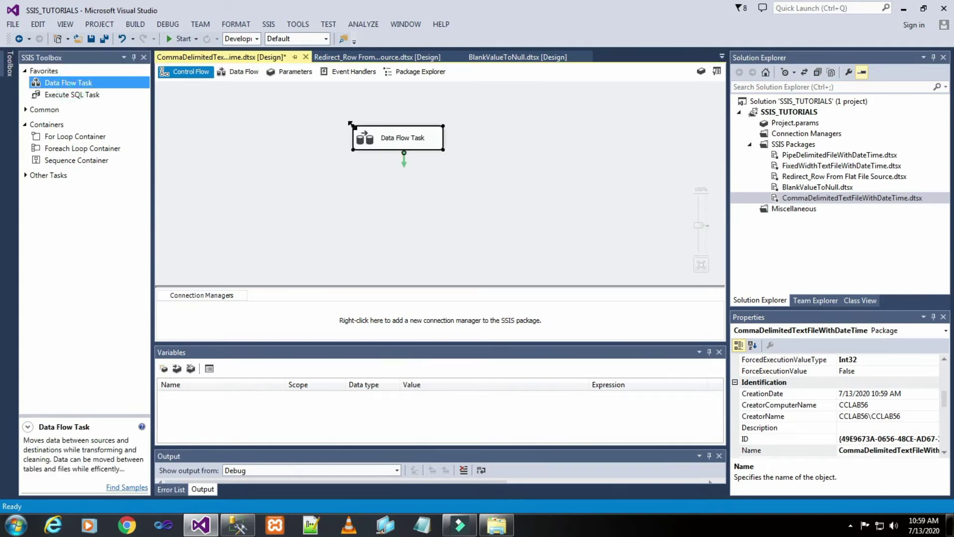
left_click(595, 155)
double_click(425, 134)
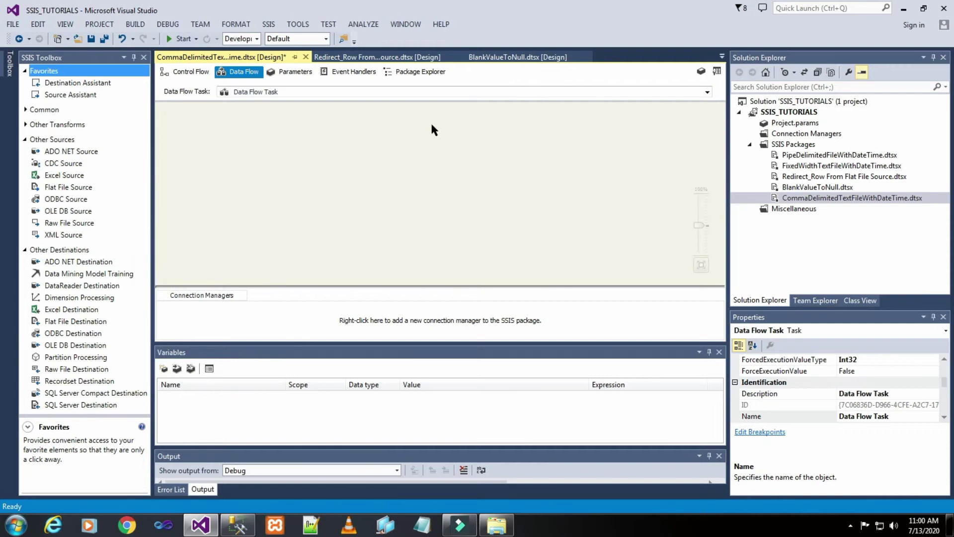
Step: Add an OLE DB Source to the data flow and place a Flat File Destination below it
left_click(56, 141)
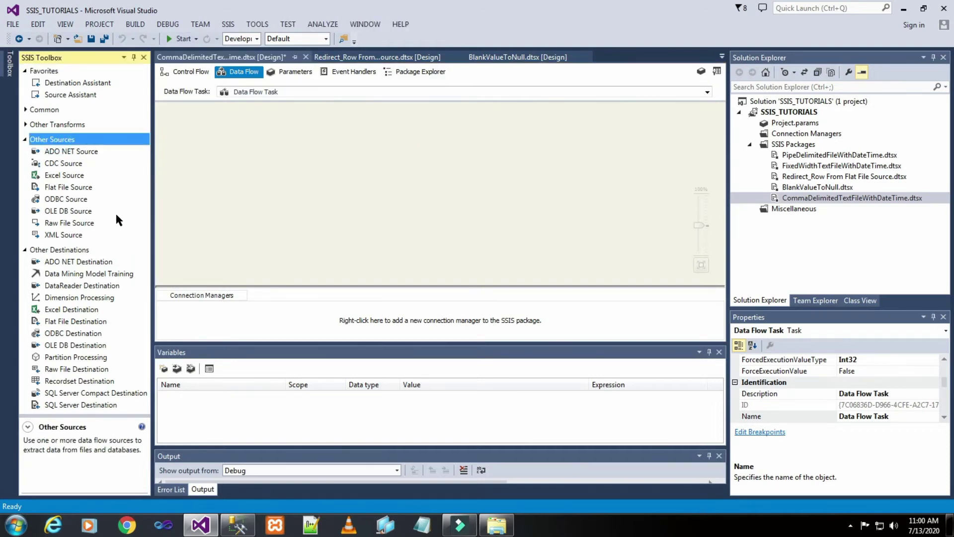
left_click_drag(65, 211, 372, 127)
left_click(306, 205)
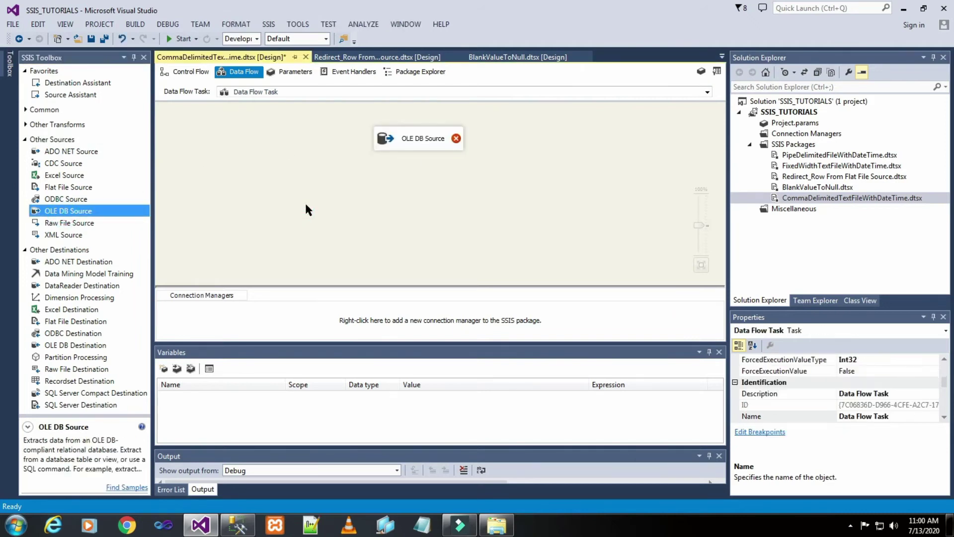
left_click(75, 252)
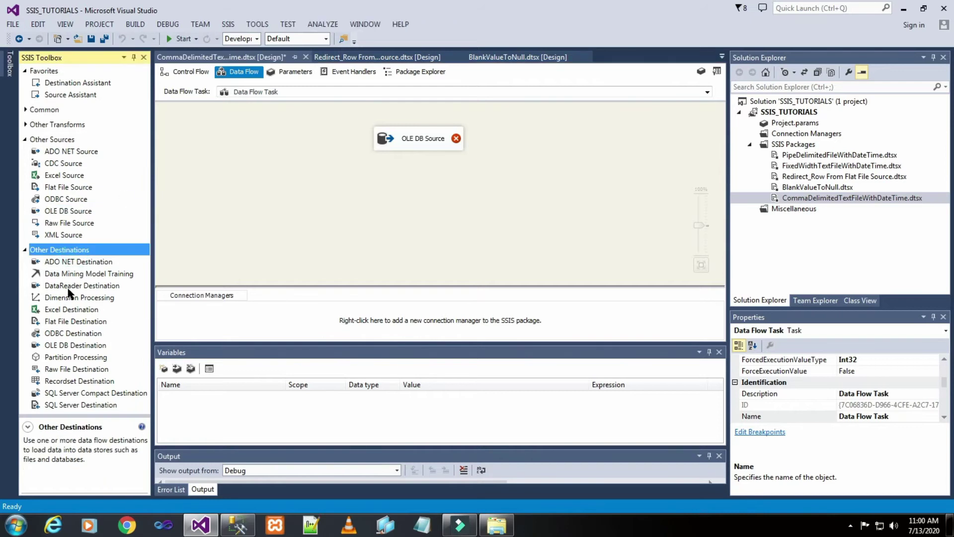
left_click_drag(65, 323, 371, 199)
left_click(537, 160)
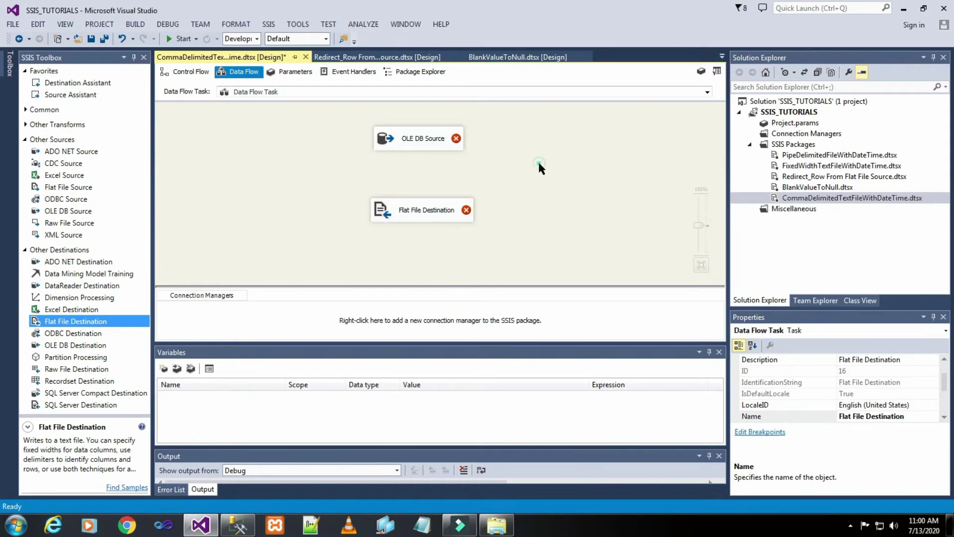
Step: Connect the OLE DB Source's output to the Flat File Destination
left_click(432, 141)
left_click_drag(425, 160, 424, 210)
left_click(542, 171)
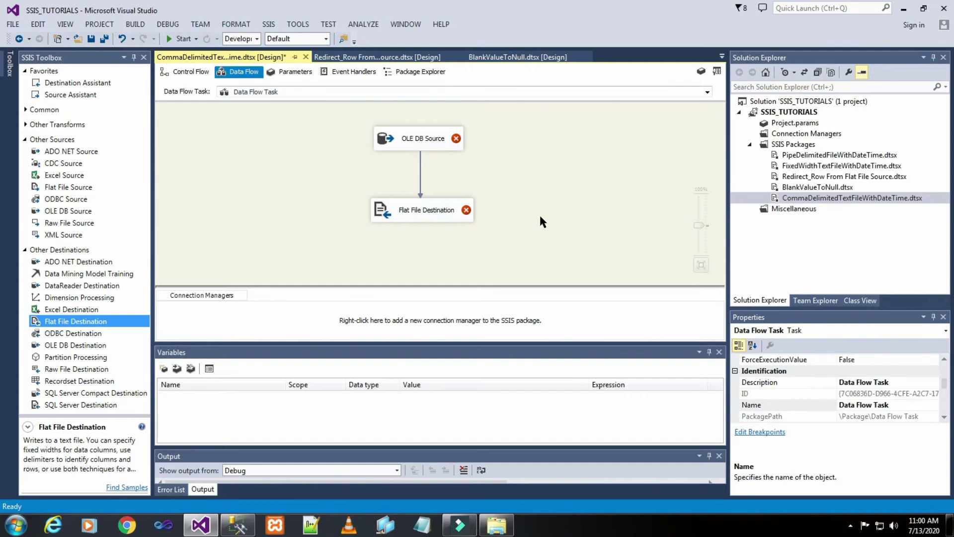
Step: Open the OLE DB Source's connection manager setup and delete the saved CCLAB56\SQL2014.TRAINER data connection
double_click(444, 141)
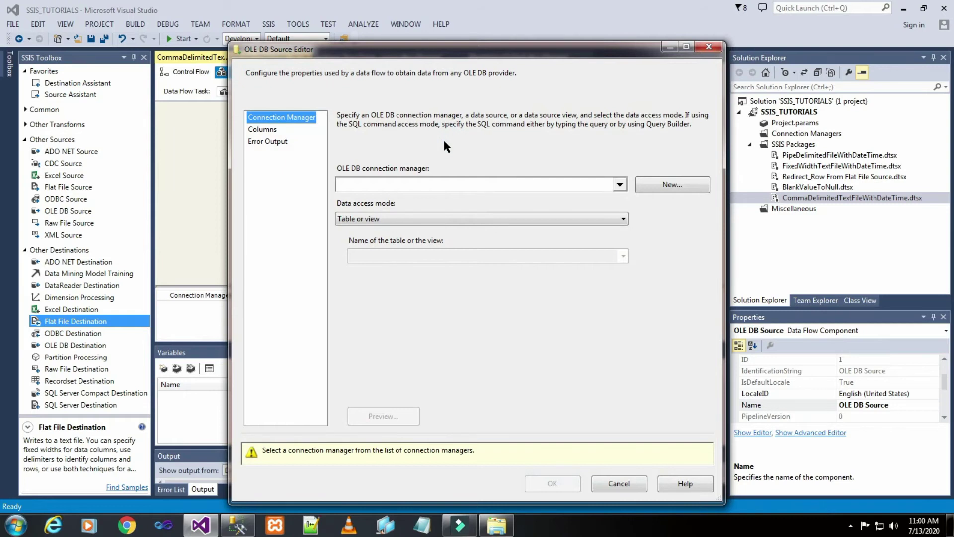
left_click(655, 186)
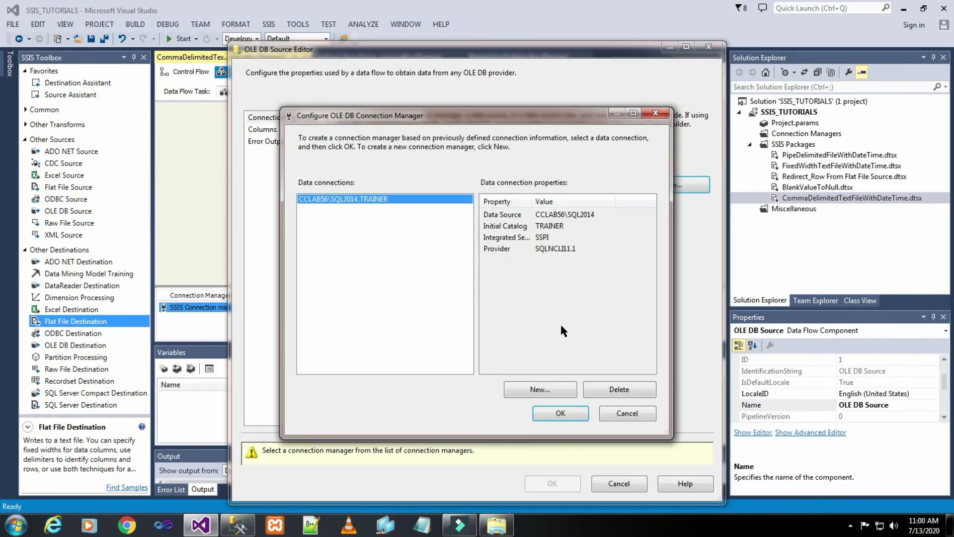
left_click(614, 389)
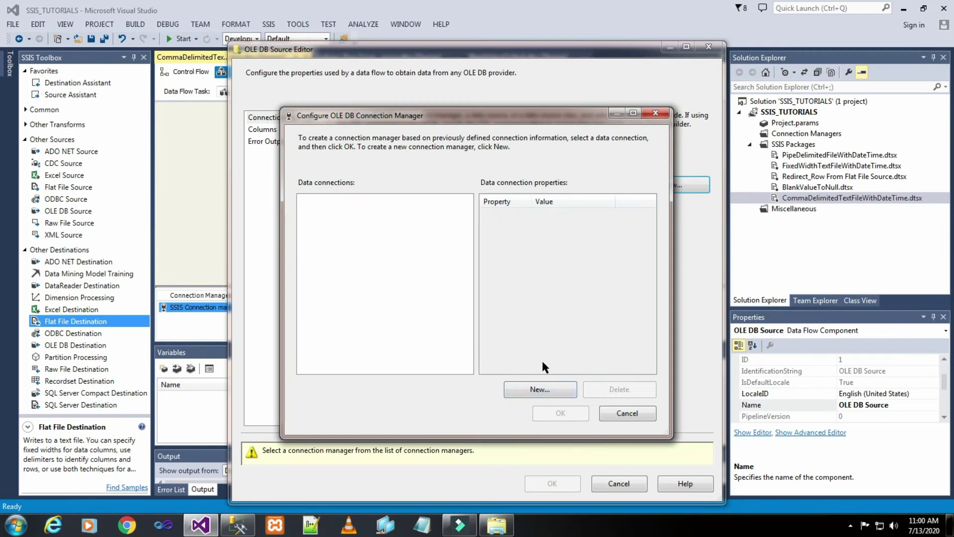
Step: Start a new OLE DB data connection and set its server name to CCLAB56\SQL2014
left_click(545, 388)
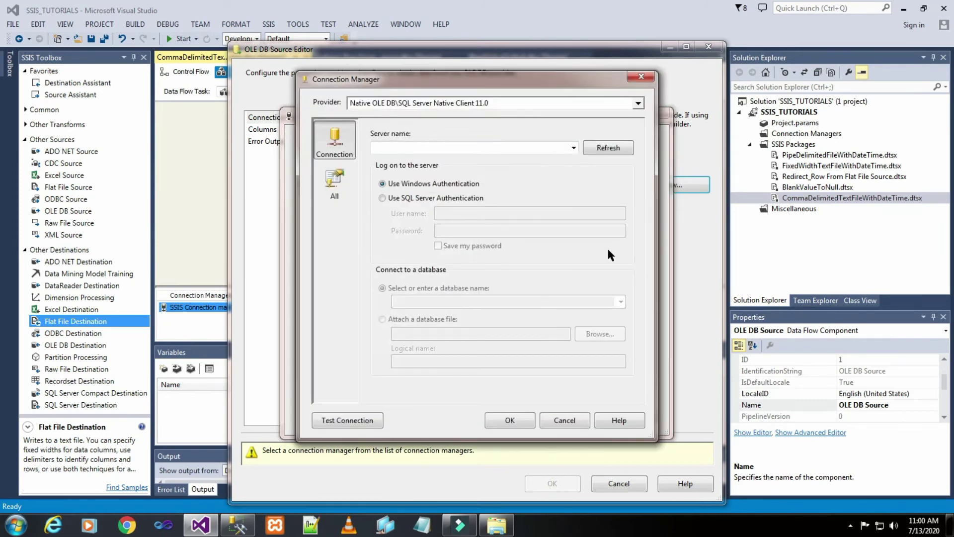
left_click(573, 148)
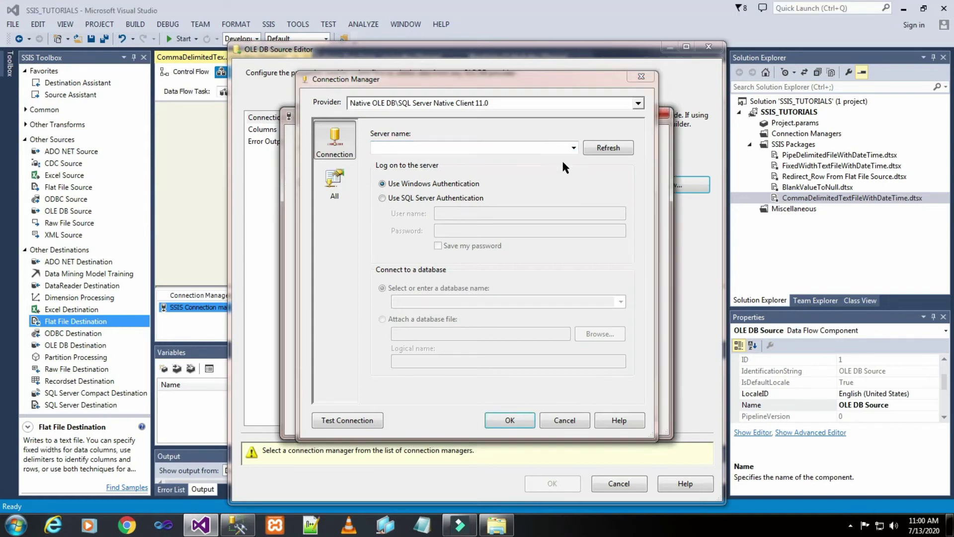
left_click(574, 147)
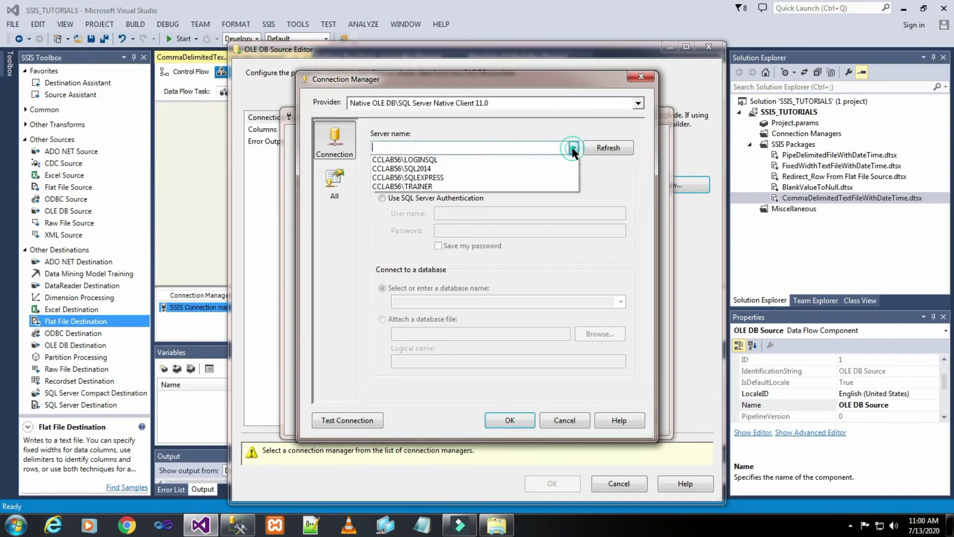
left_click(492, 169)
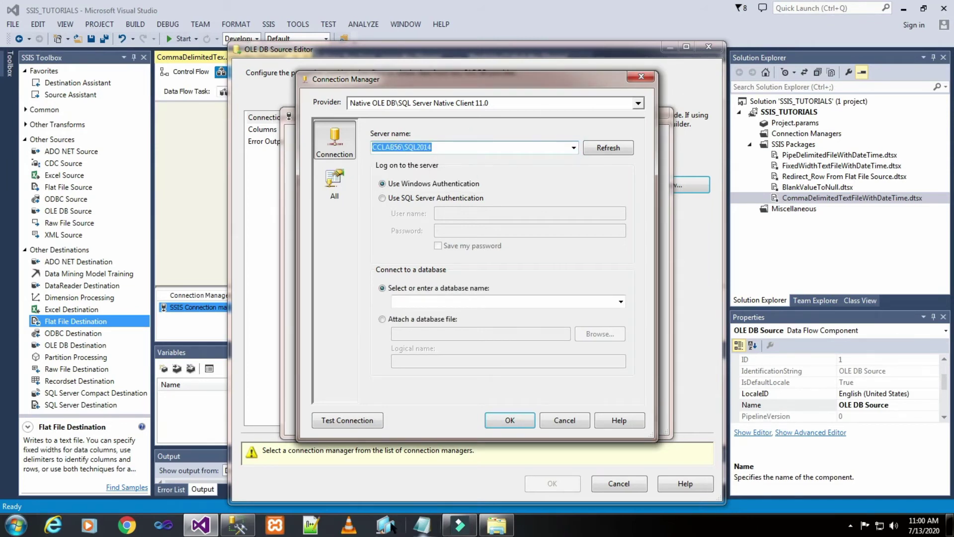
Step: Check the connected server's name in SQL Server Management Studio and return to Visual Studio
left_click(241, 526)
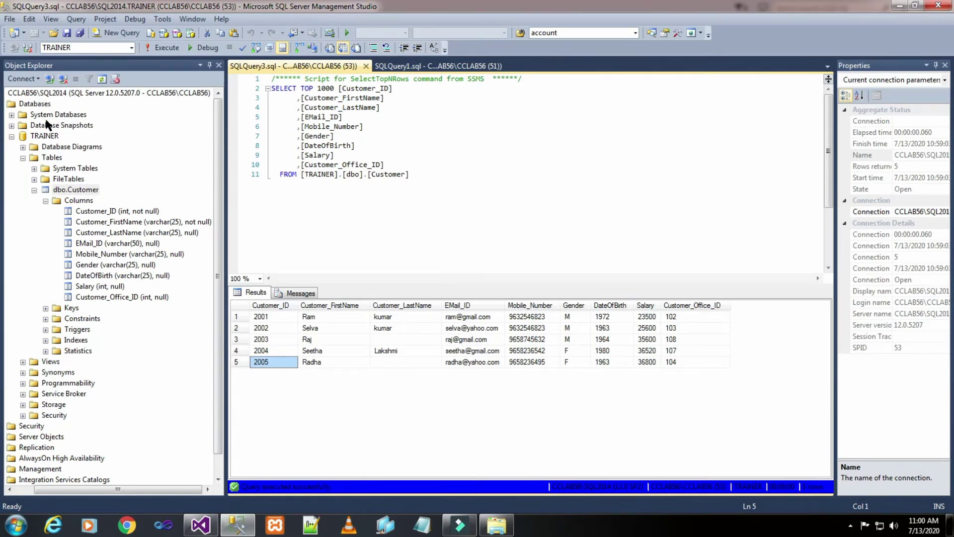
left_click(45, 95)
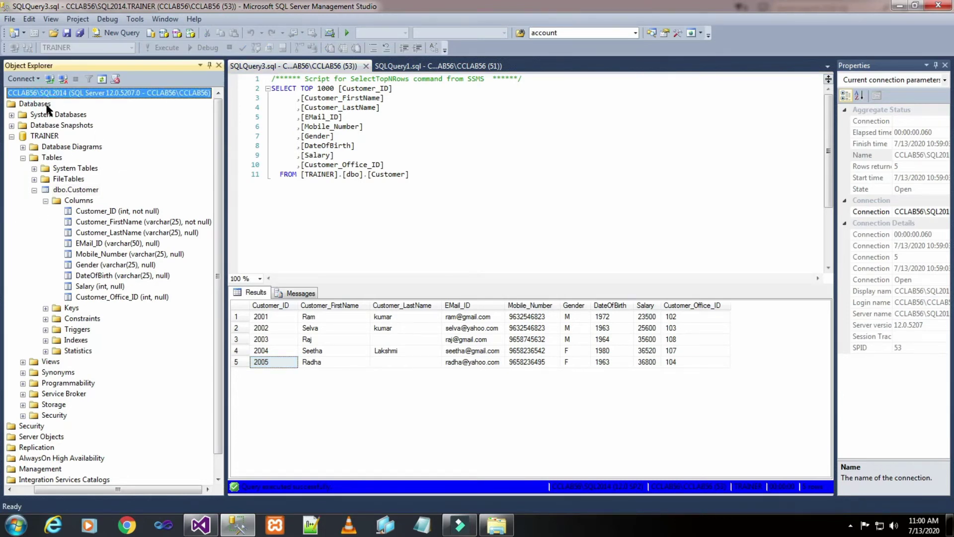
left_click(200, 525)
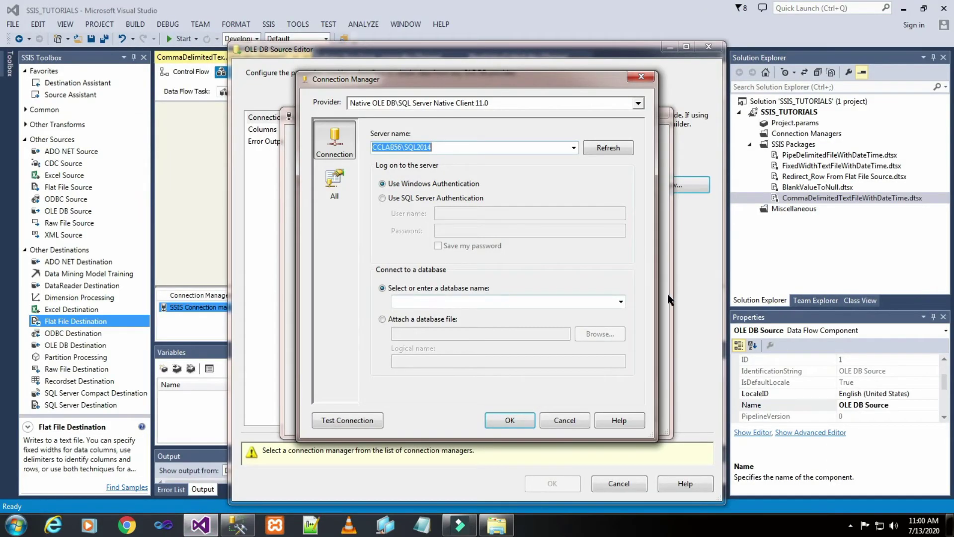
Step: Choose TRAINER as the connection's database and locate that database in SQL Server Management Studio
left_click(621, 302)
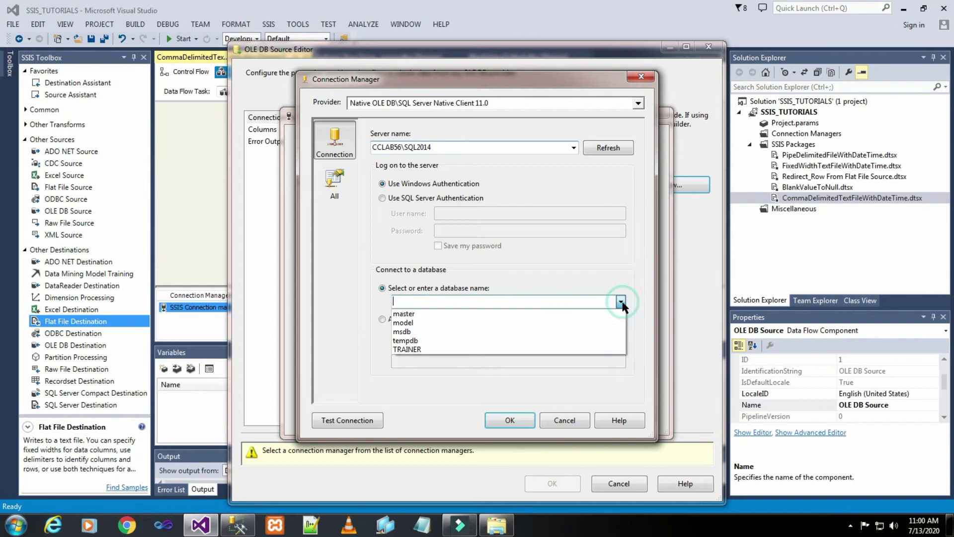
left_click(492, 359)
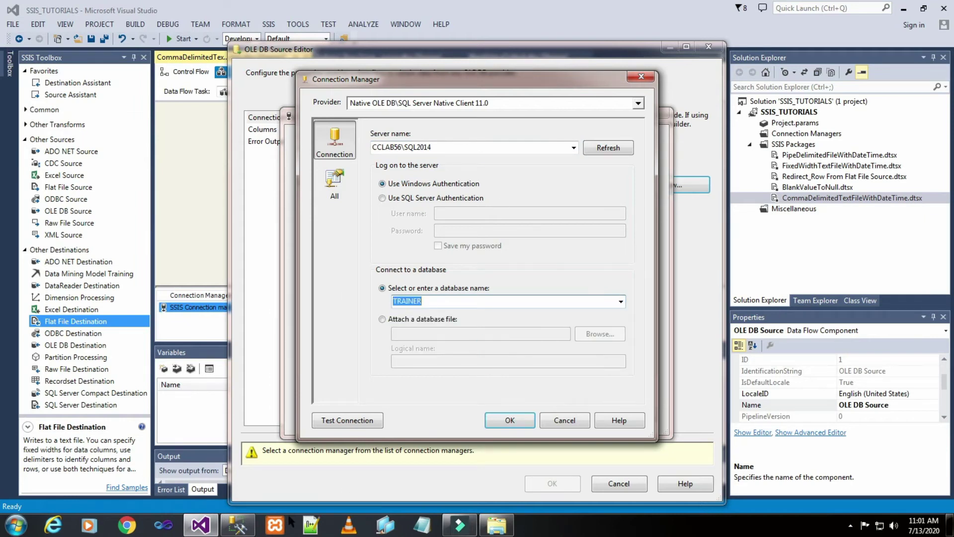
left_click(237, 524)
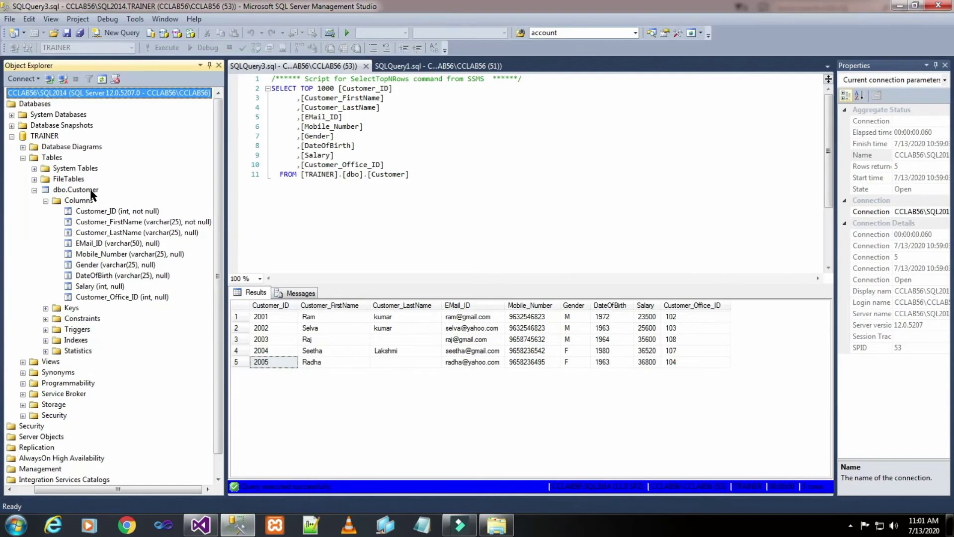
left_click(45, 137)
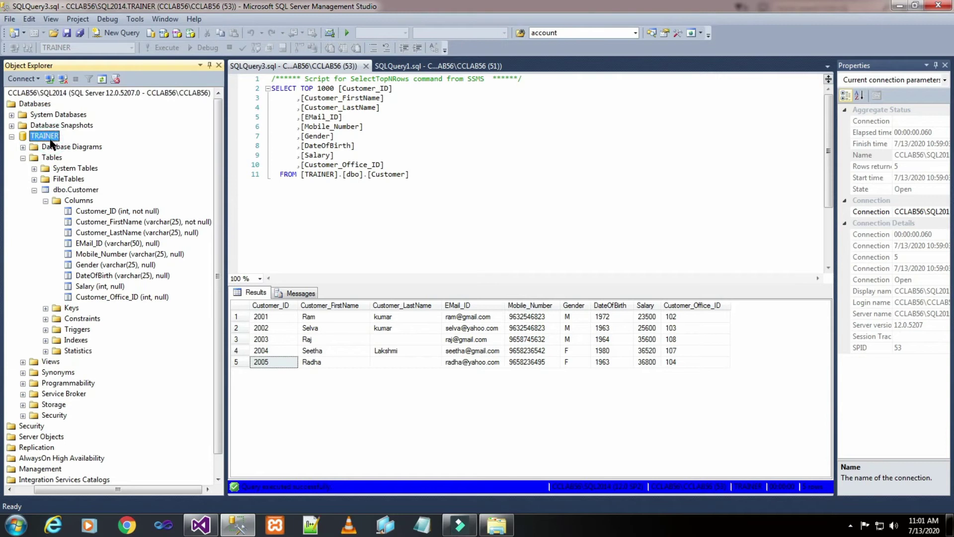
Step: Locate the dbo.Customer table, test the new TRAINER connection in Visual Studio, and assign it to the OLE DB Source
left_click(95, 191)
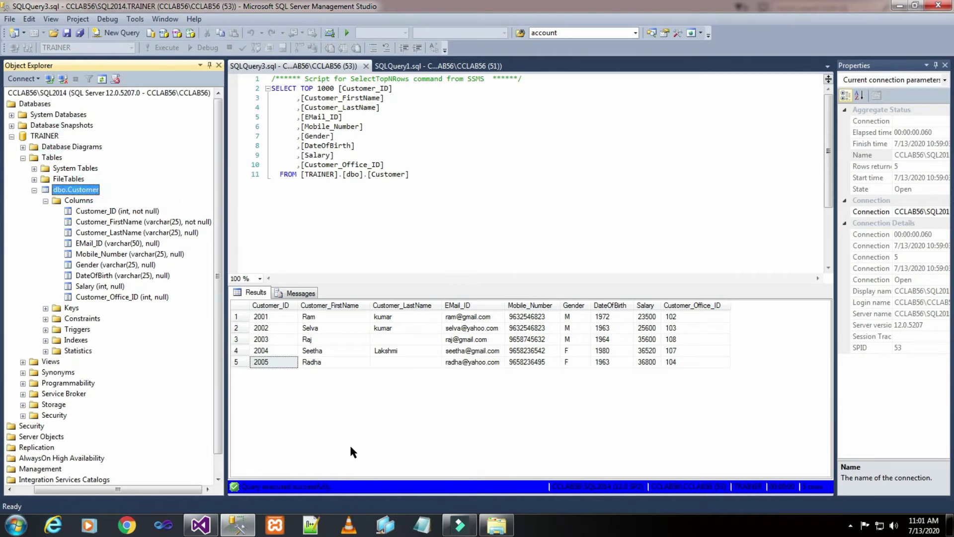
left_click(202, 526)
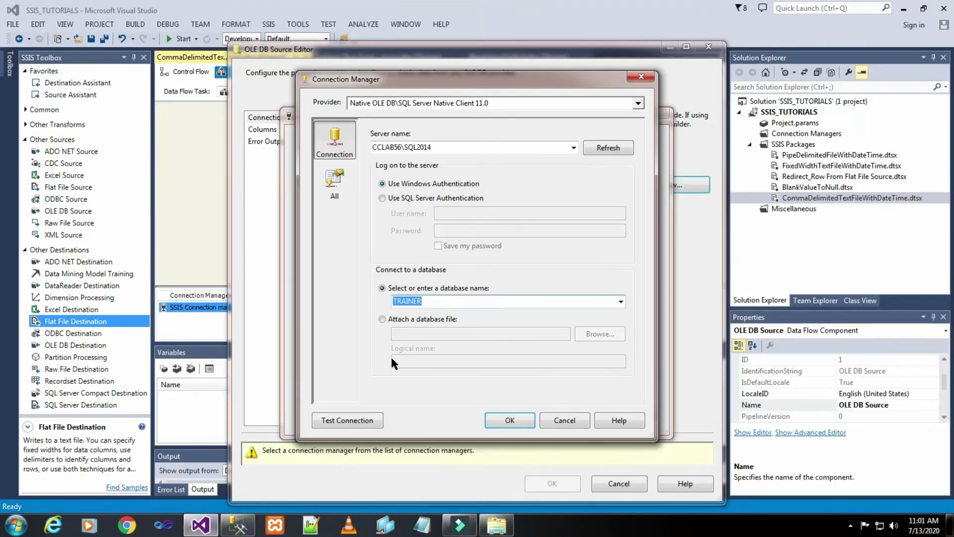
left_click(357, 421)
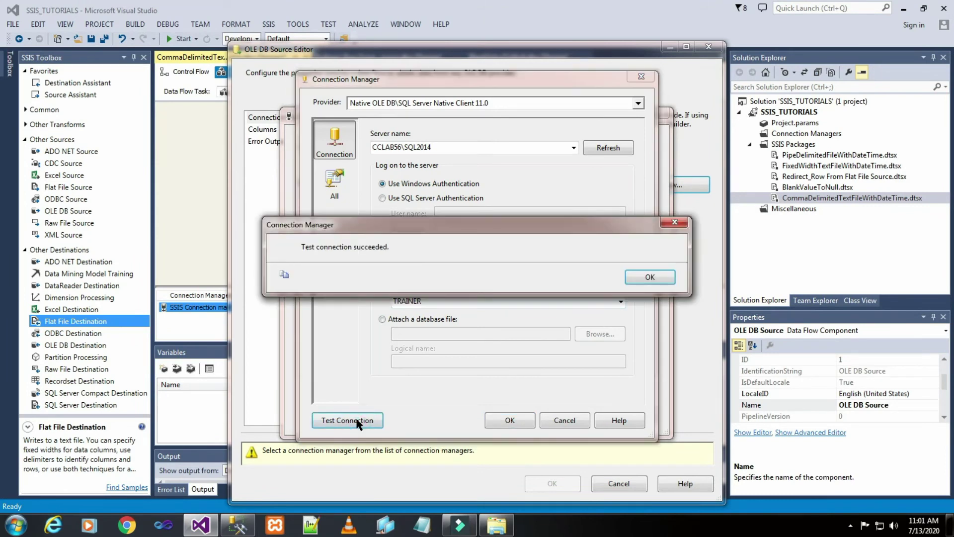
left_click(653, 277)
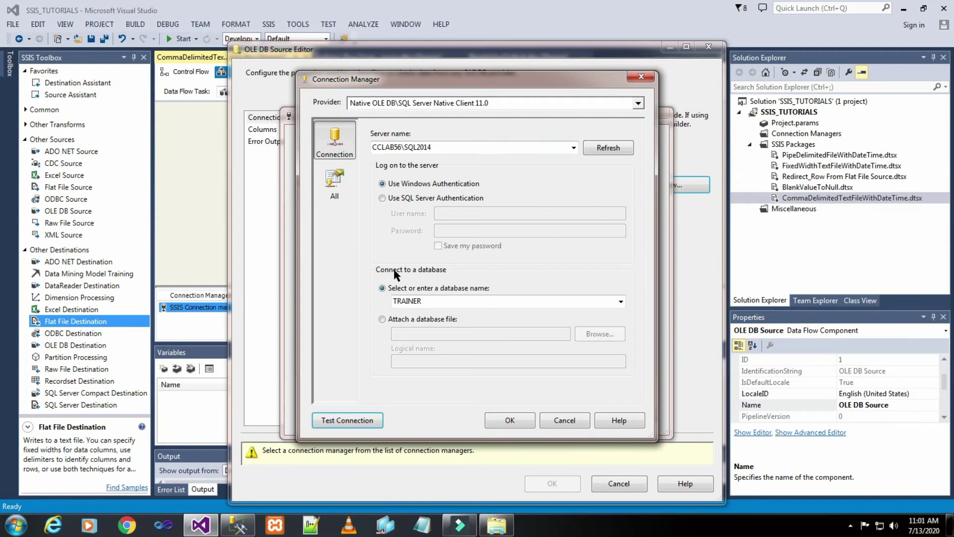
left_click(511, 421)
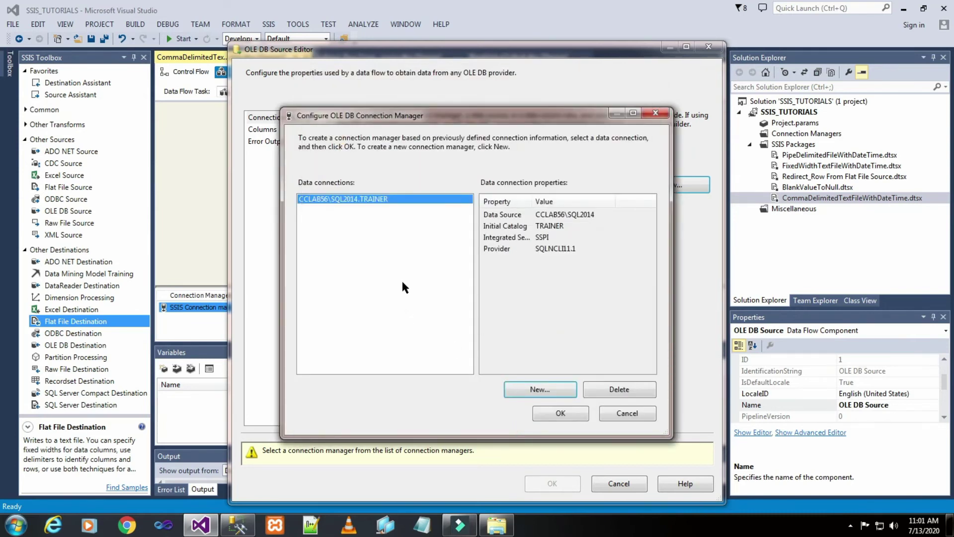
left_click(582, 413)
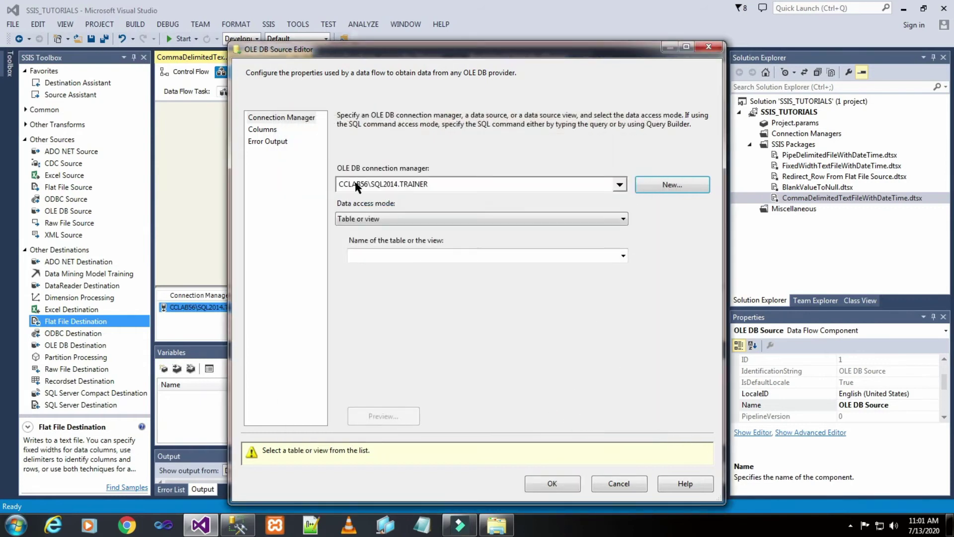
Step: Check the tables available to the OLE DB Source and set its data access mode to SQL command
left_click(623, 256)
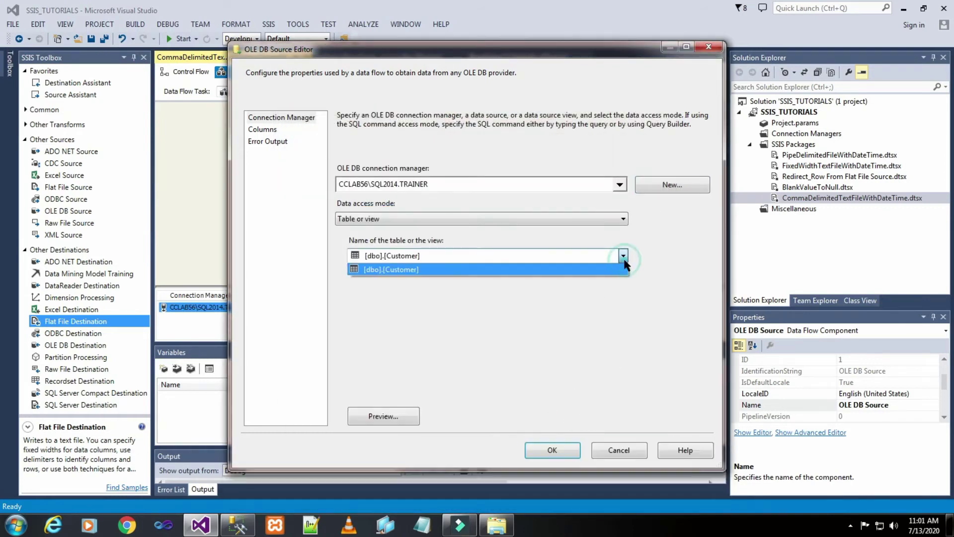
left_click(464, 307)
left_click(516, 221)
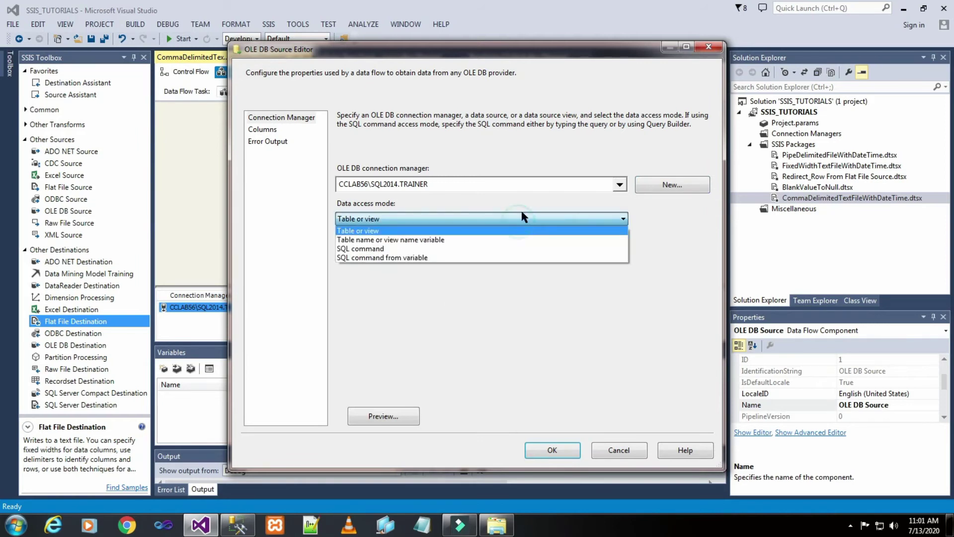
left_click(471, 251)
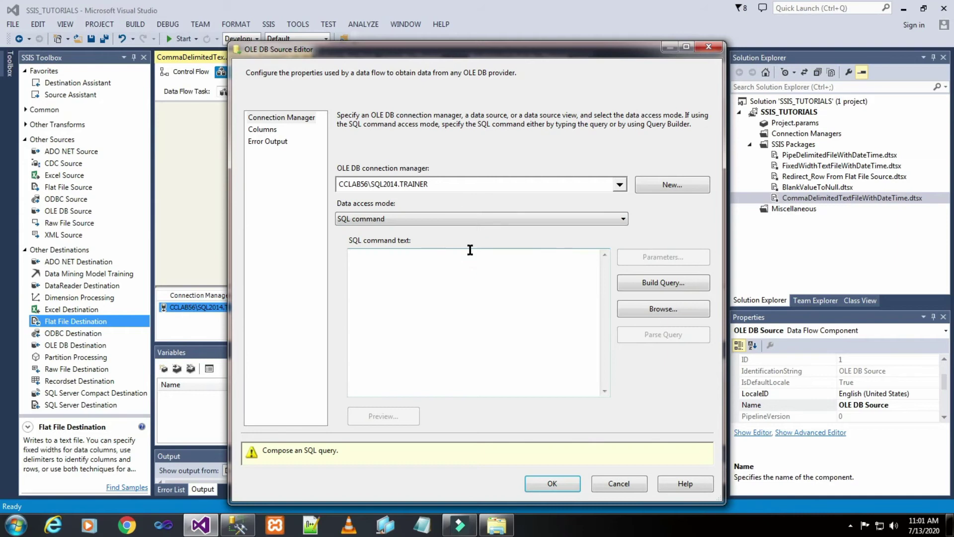
Step: Copy the Customer SELECT query from SQL Server Management Studio into the OLE DB Source's SQL command text and preview the query results
left_click(483, 304)
left_click(237, 526)
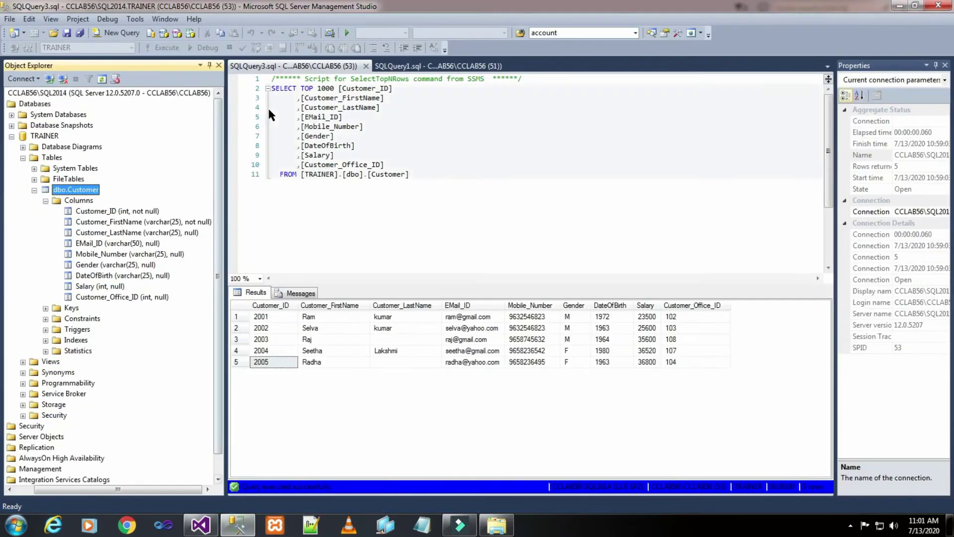
left_click_drag(271, 88, 415, 173)
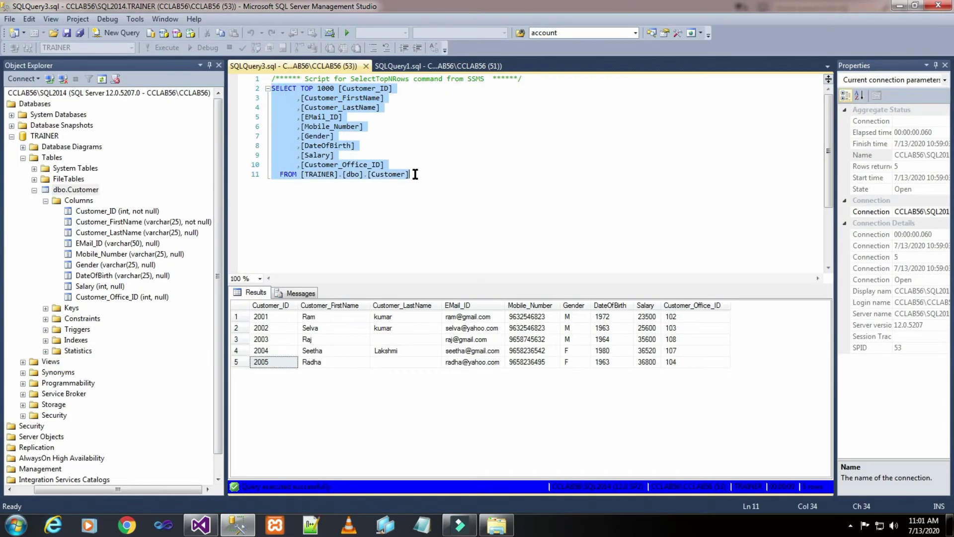
right_click(320, 146)
left_click(338, 164)
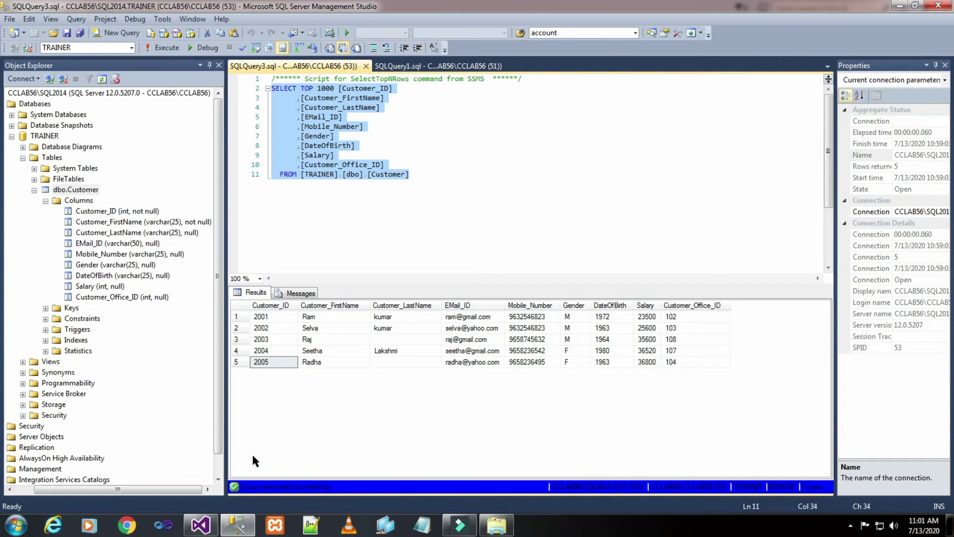
left_click(201, 528)
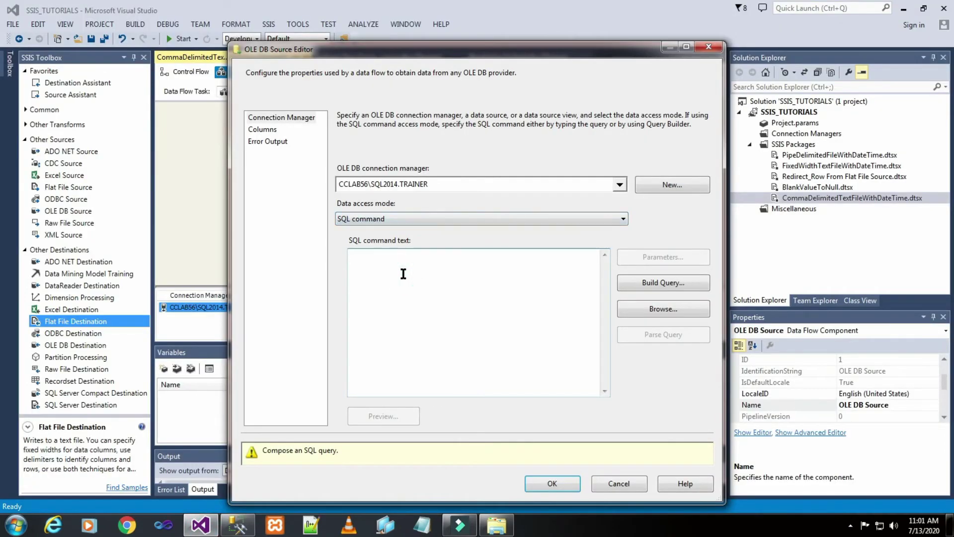
key("ctrl+v")
left_click(508, 314)
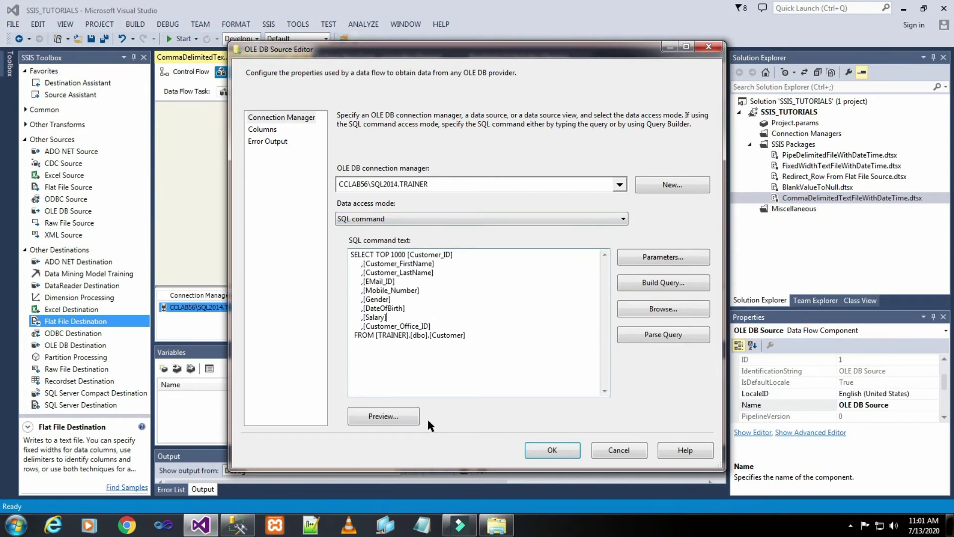
left_click(394, 416)
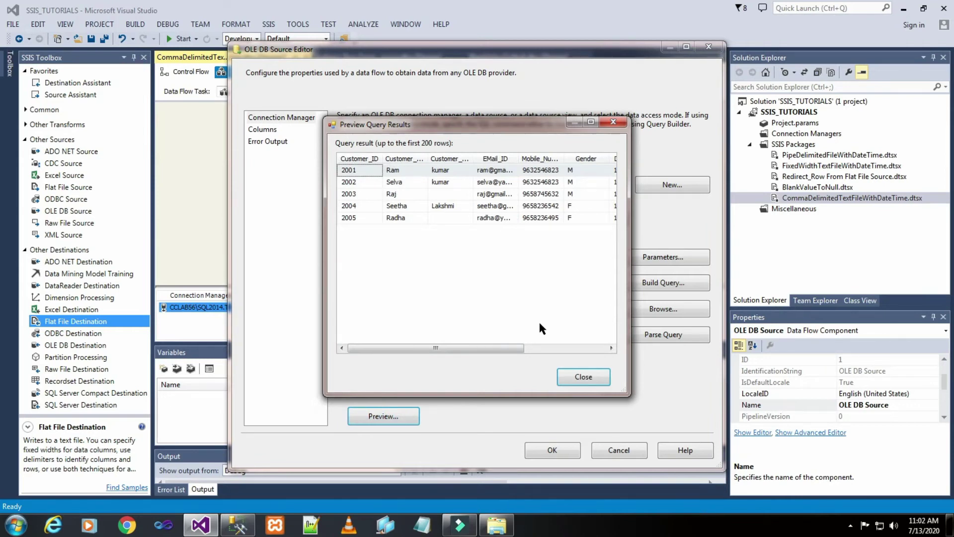
left_click(586, 376)
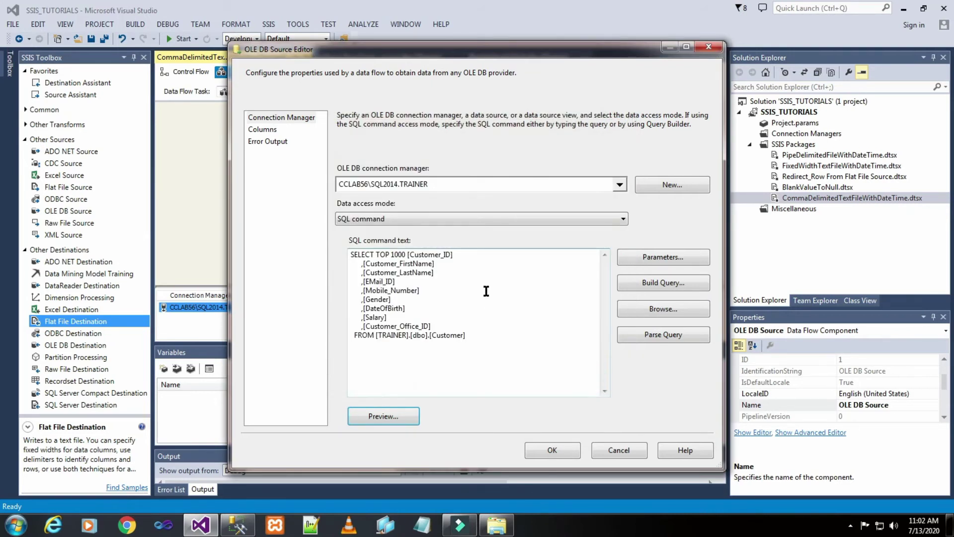
left_click(640, 285)
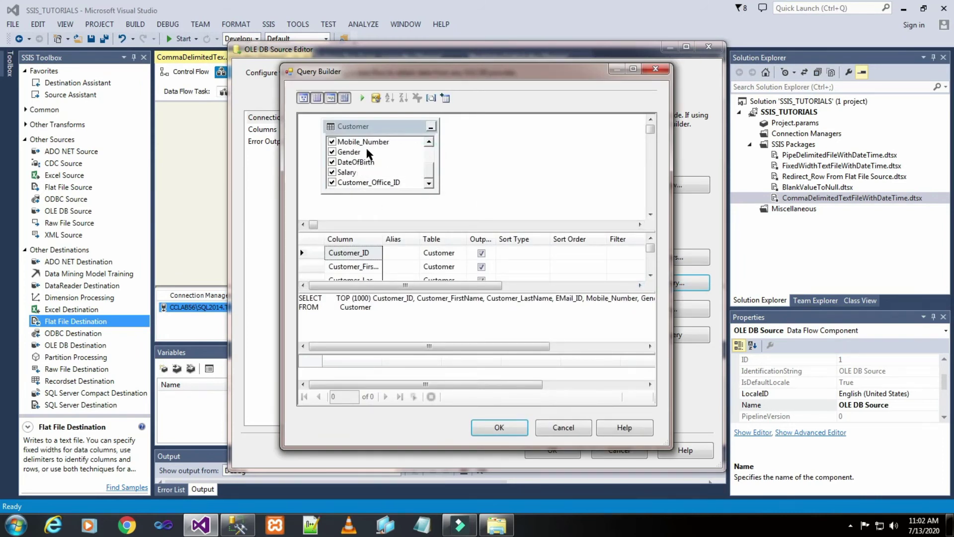
left_click(334, 174)
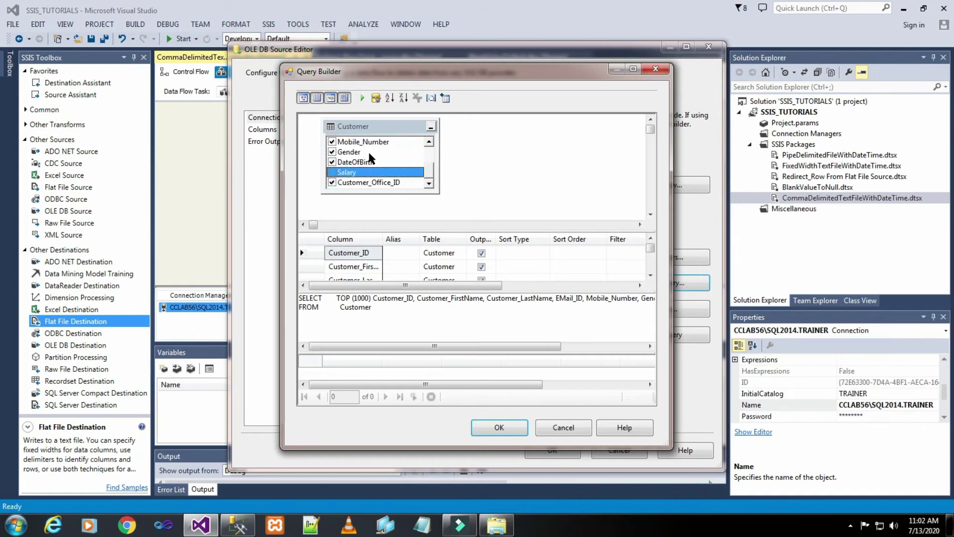
left_click(332, 172)
left_click(560, 429)
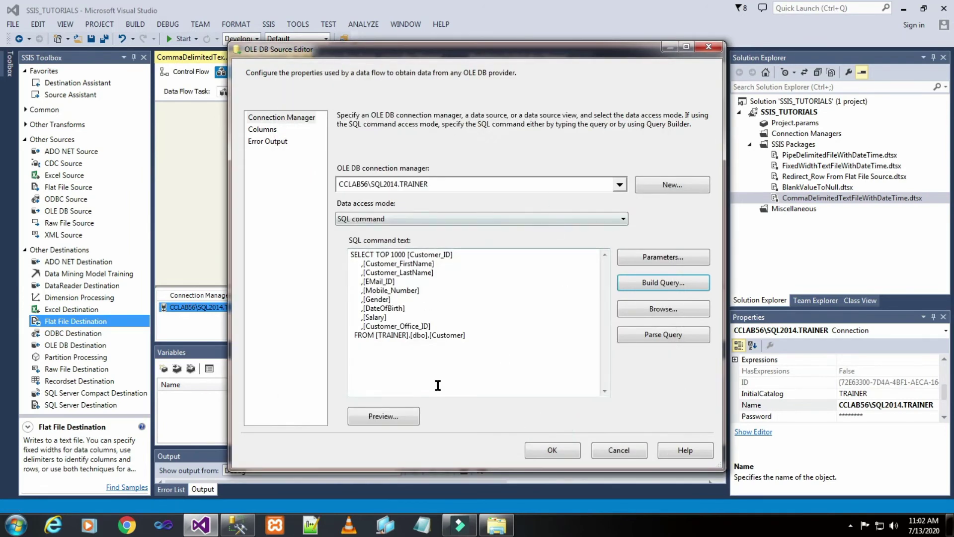
Step: Review the OLE DB Source's query preview, columns and error output, and accept its configuration
left_click(393, 414)
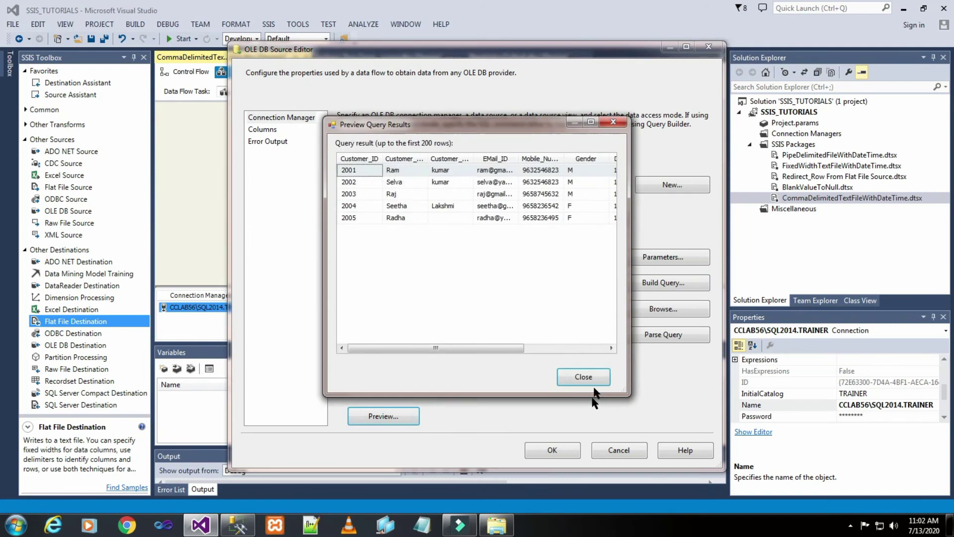
left_click(582, 377)
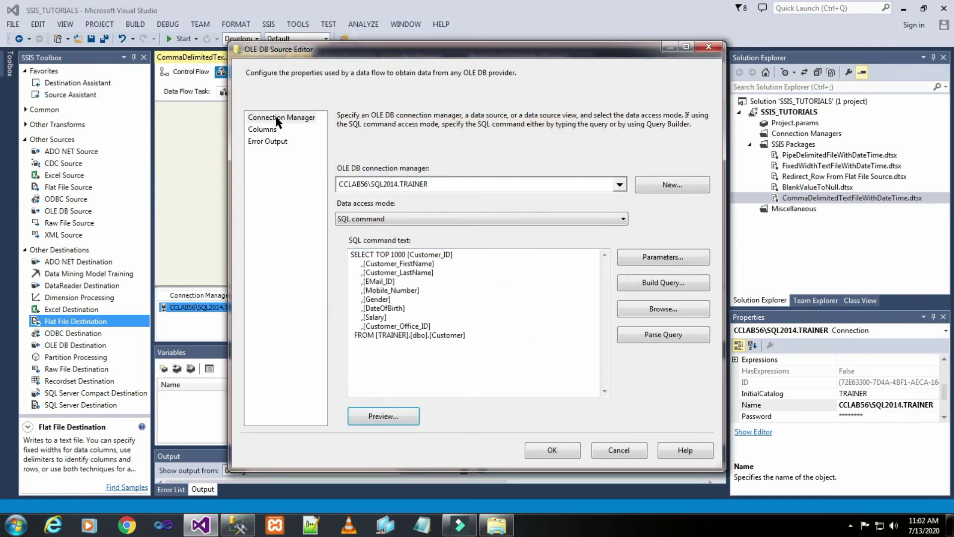
left_click(271, 131)
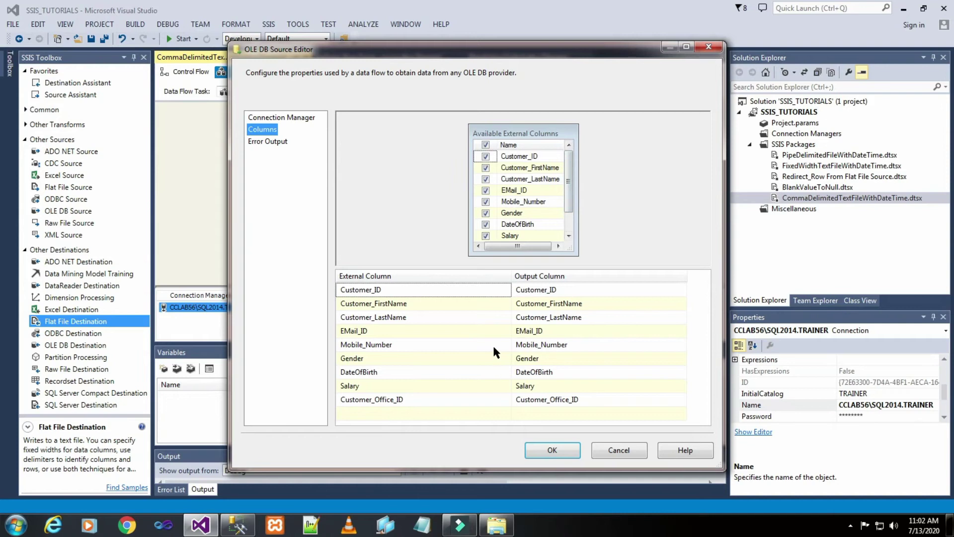
left_click(269, 141)
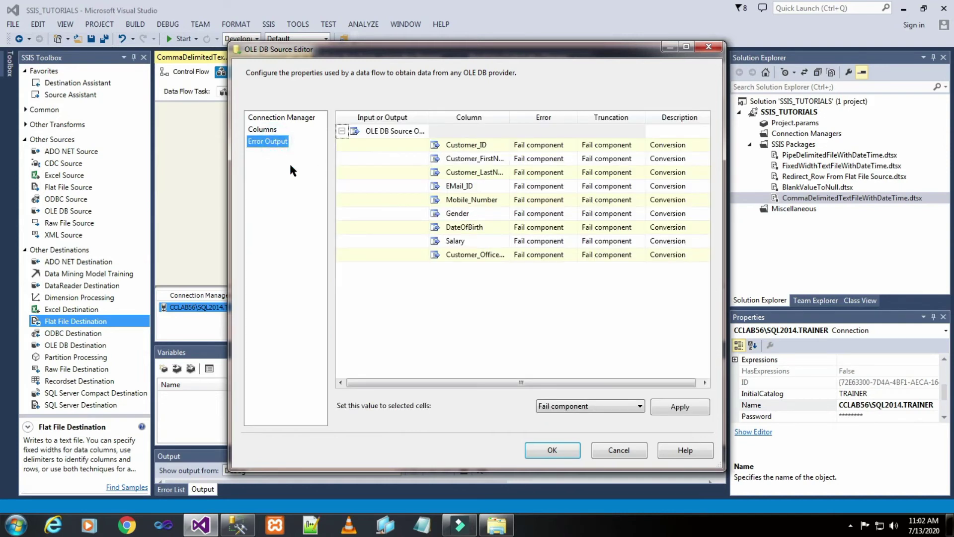
left_click(564, 447)
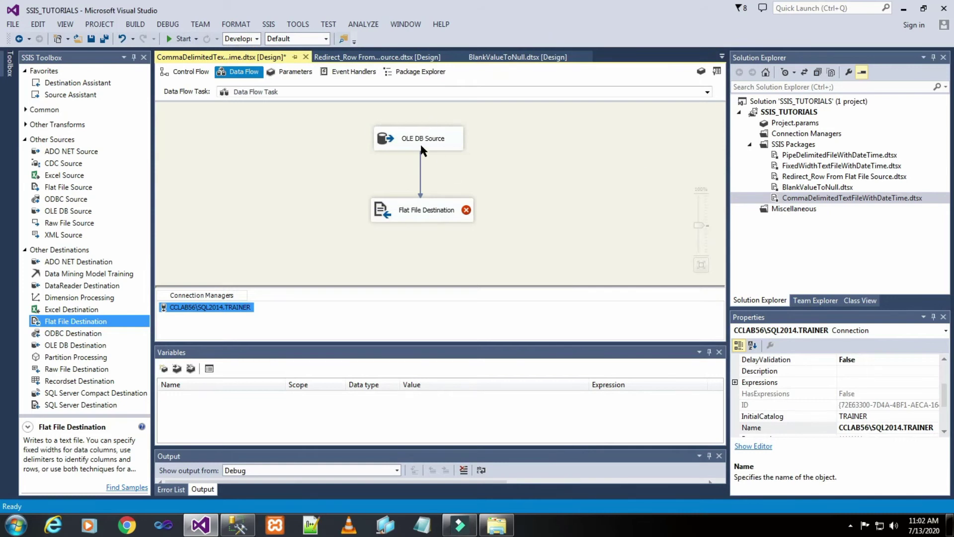
Step: Open the Flat File Destination's settings and create a new flat file connection manager with the Delimited format
double_click(453, 210)
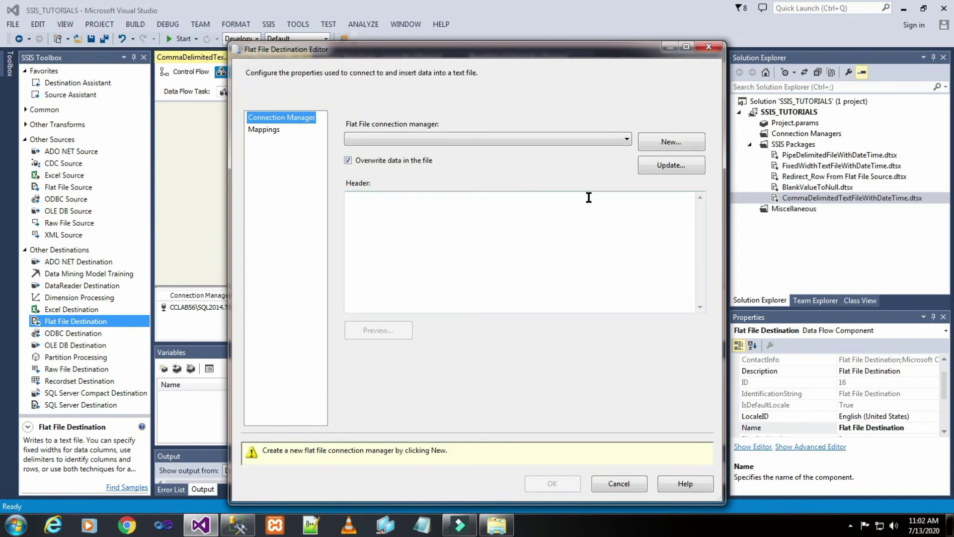
left_click(662, 144)
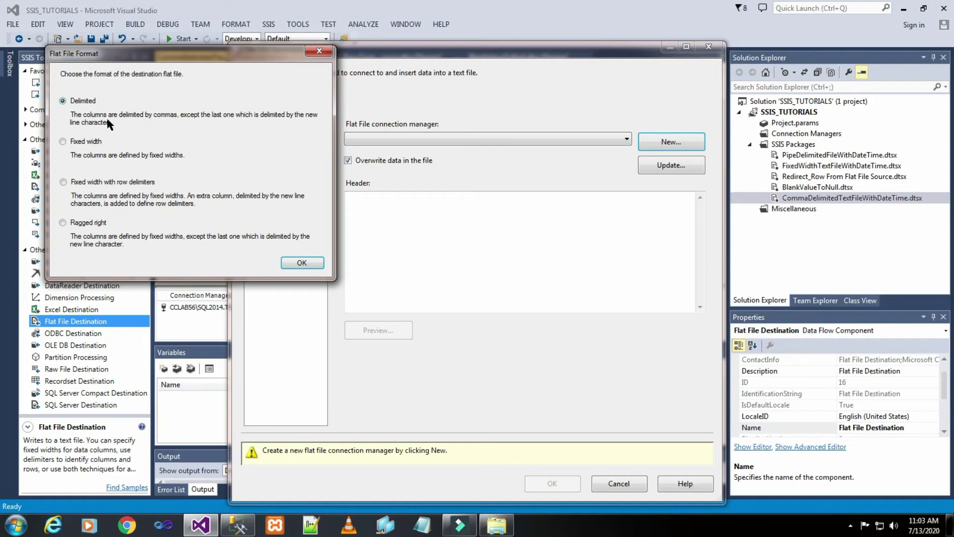
left_click(301, 262)
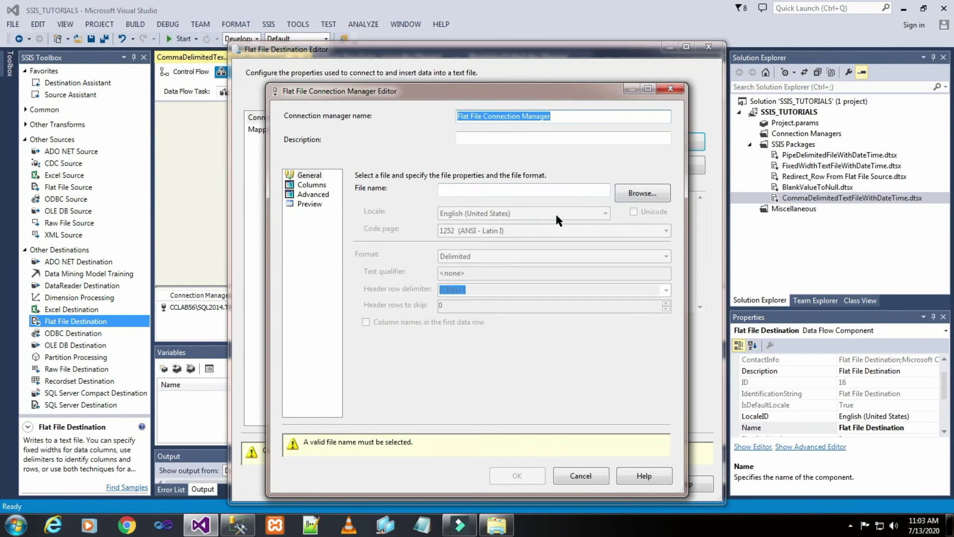
Step: Set the connection's file to the text file CommaDelimitedTextFileWithDateTime in the Desktop's SSIS OUTPUT folder, keeping the Delimited format
left_click(641, 197)
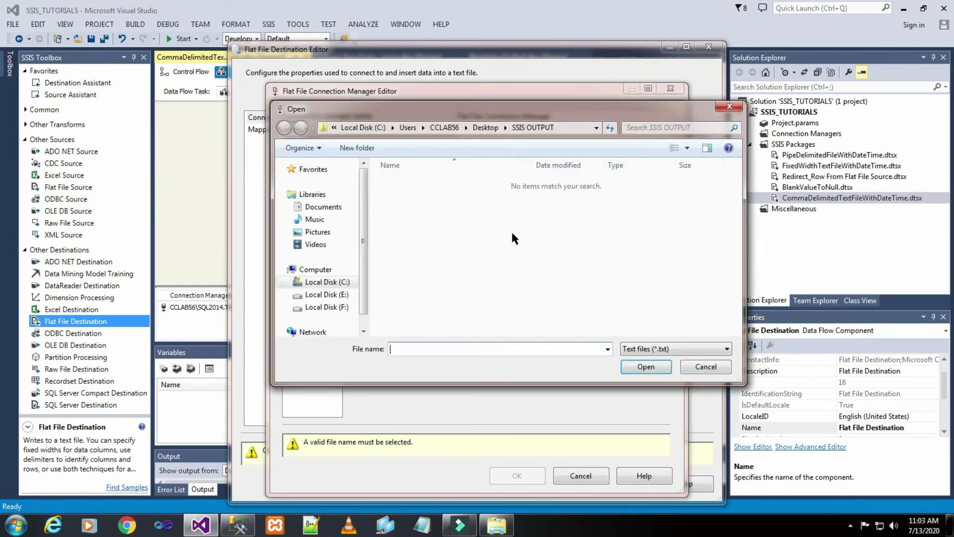
left_click(568, 128)
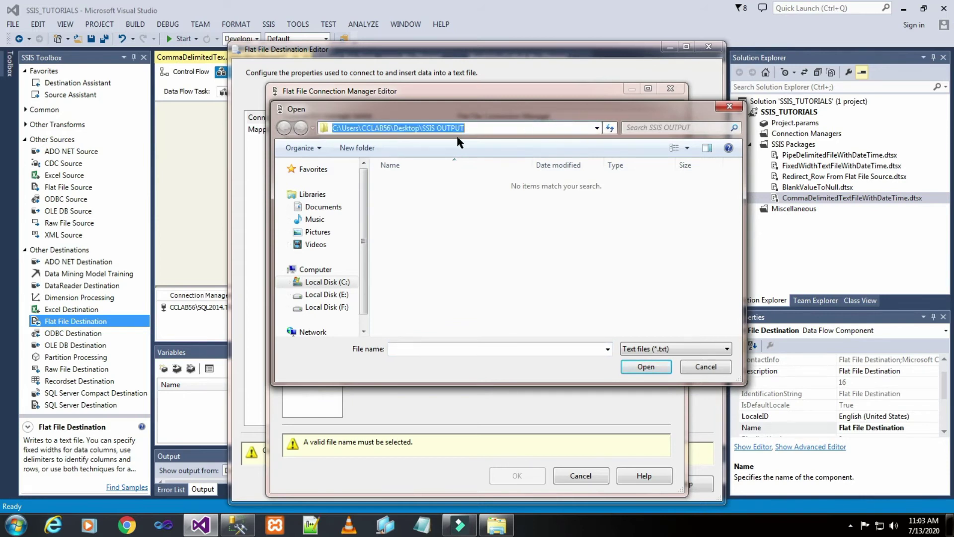
left_click(423, 348)
type("C")
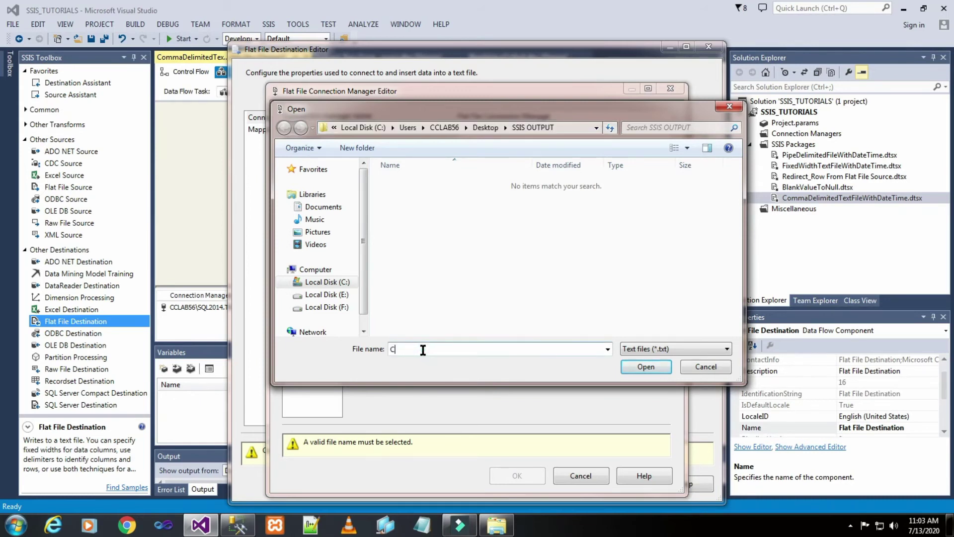
type("ommaDelimitedTextFileWithDateTime")
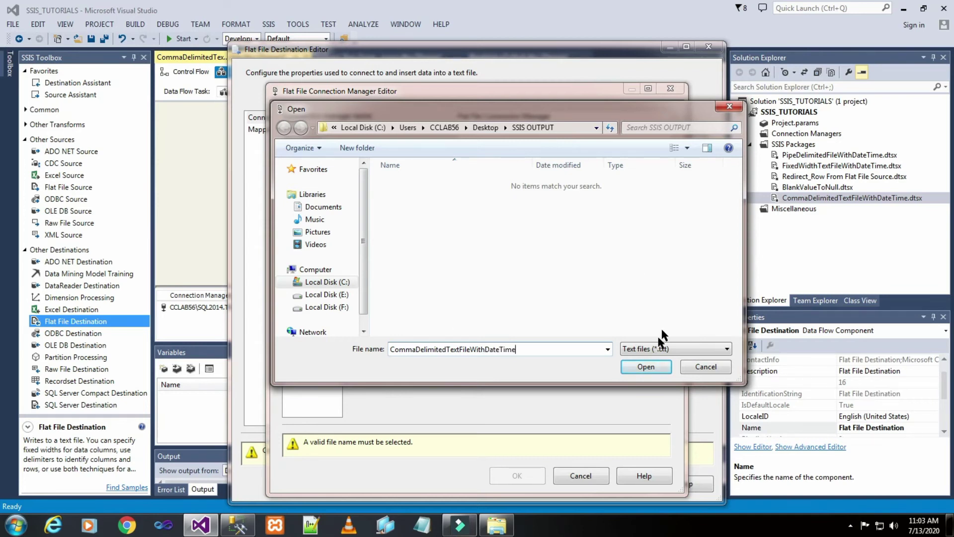
left_click(662, 351)
left_click(658, 378)
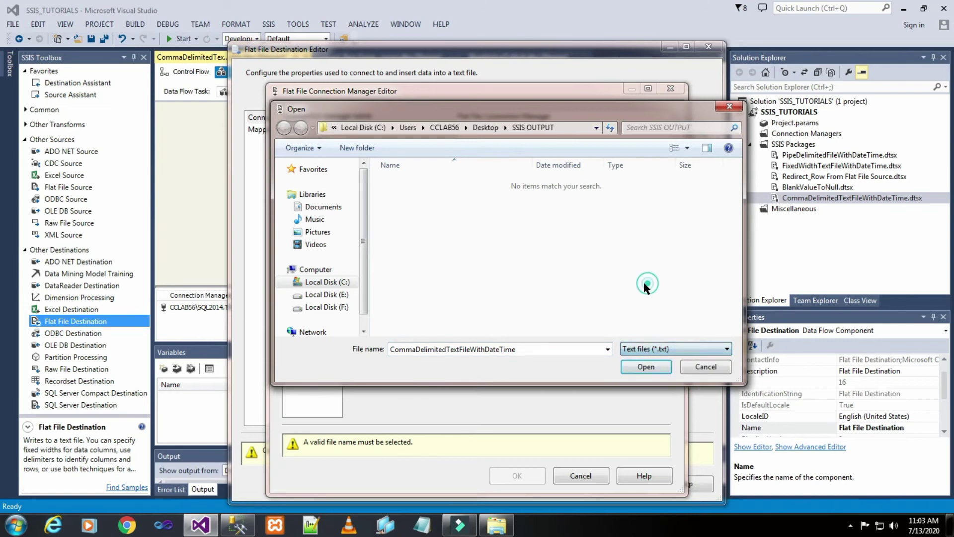
left_click(662, 368)
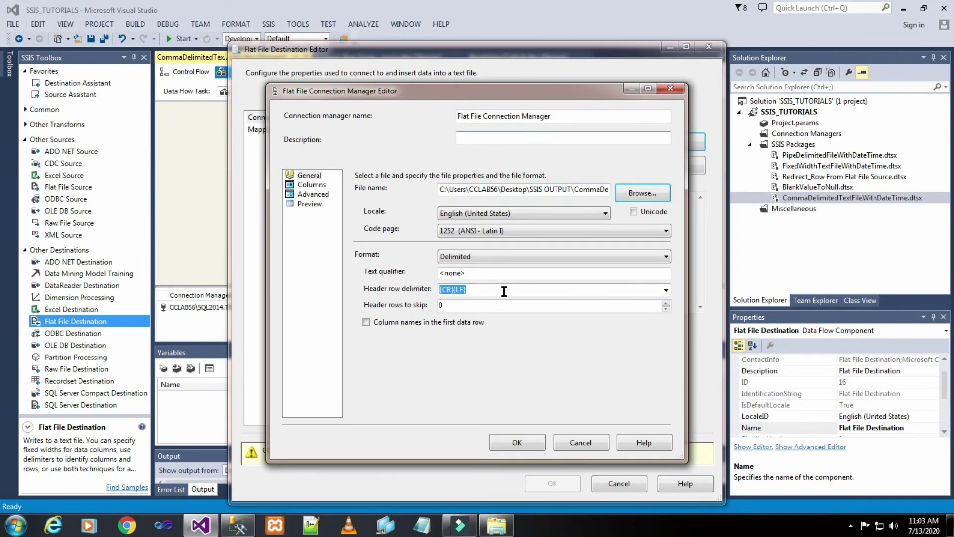
left_click(493, 255)
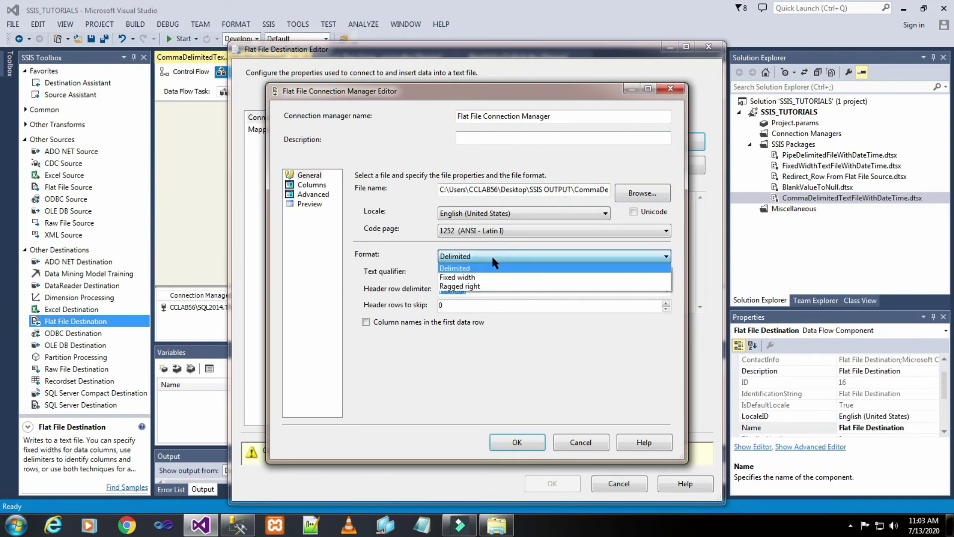
left_click(485, 270)
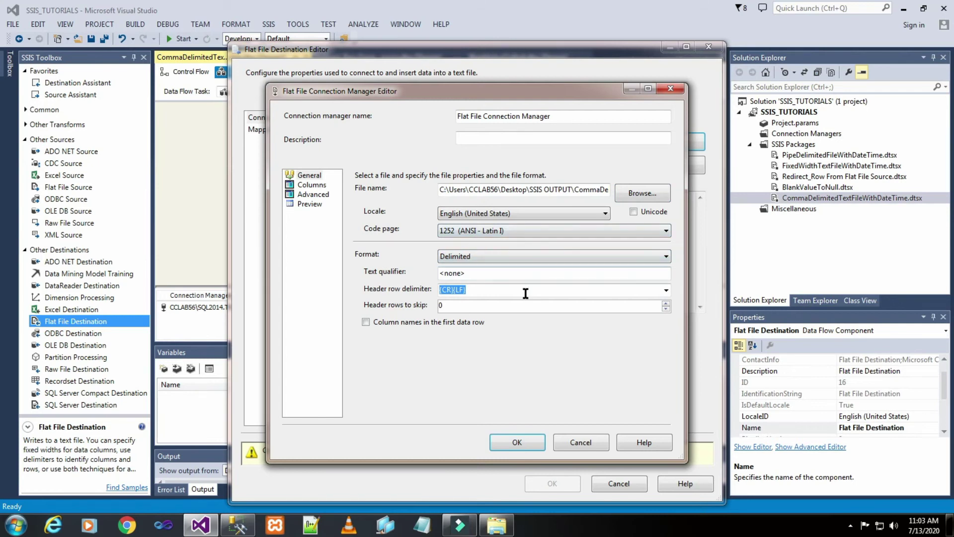
Step: Include column names in the first data row, keeping Comma {,} as column delimiter and {CR}{LF} as row delimiter
left_click(428, 323)
left_click(310, 185)
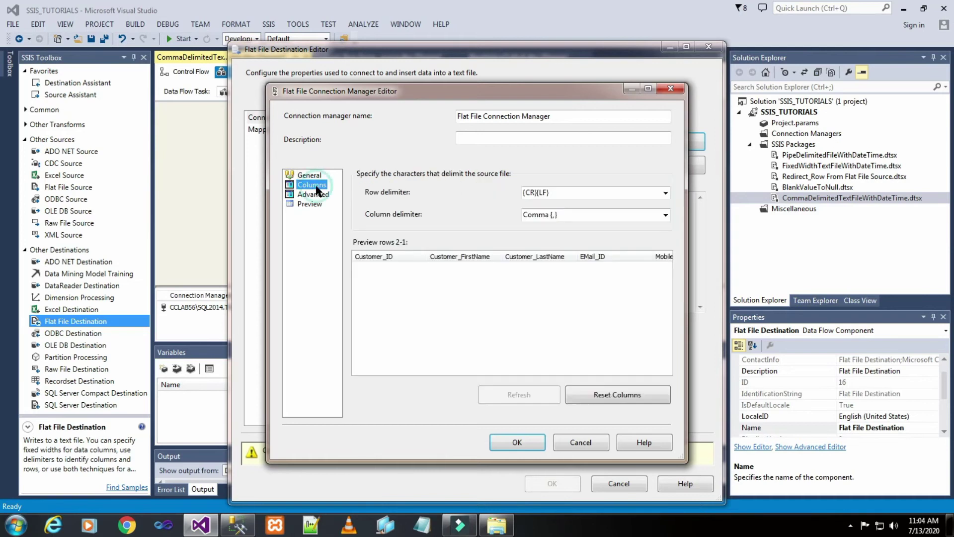
left_click(525, 217)
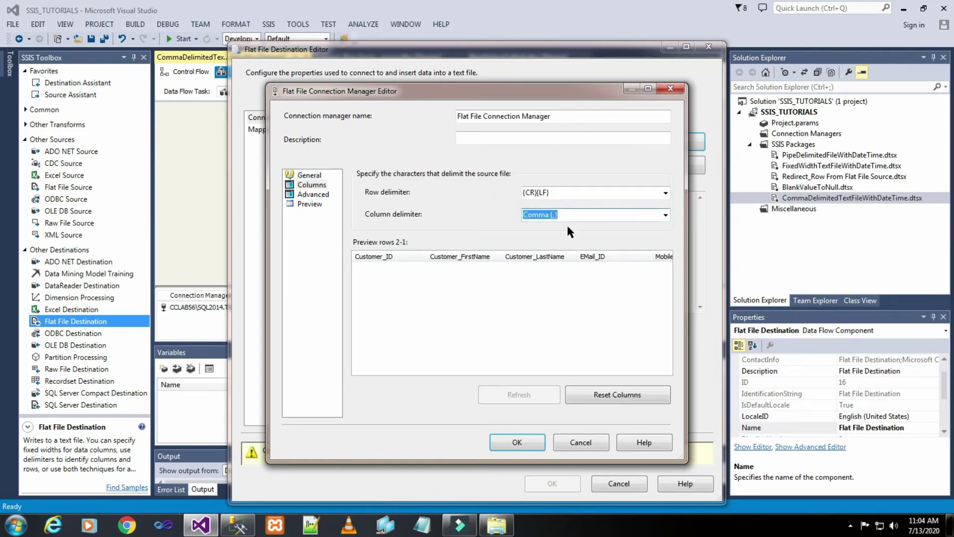
left_click(665, 216)
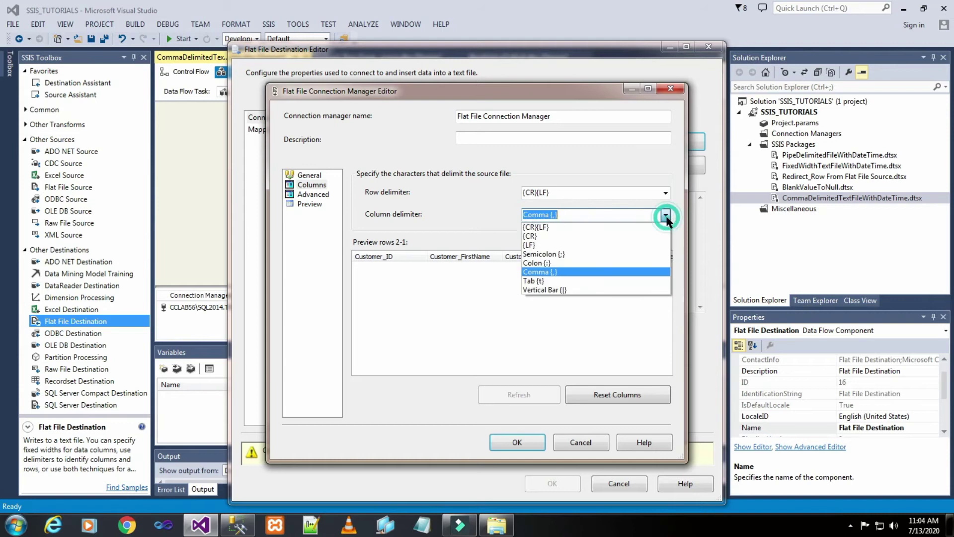
left_click(594, 269)
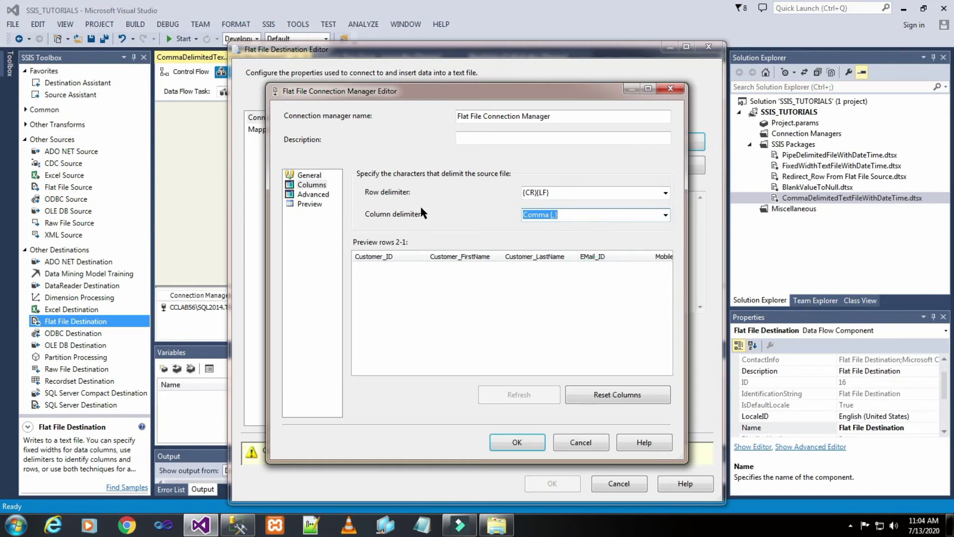
left_click(527, 193)
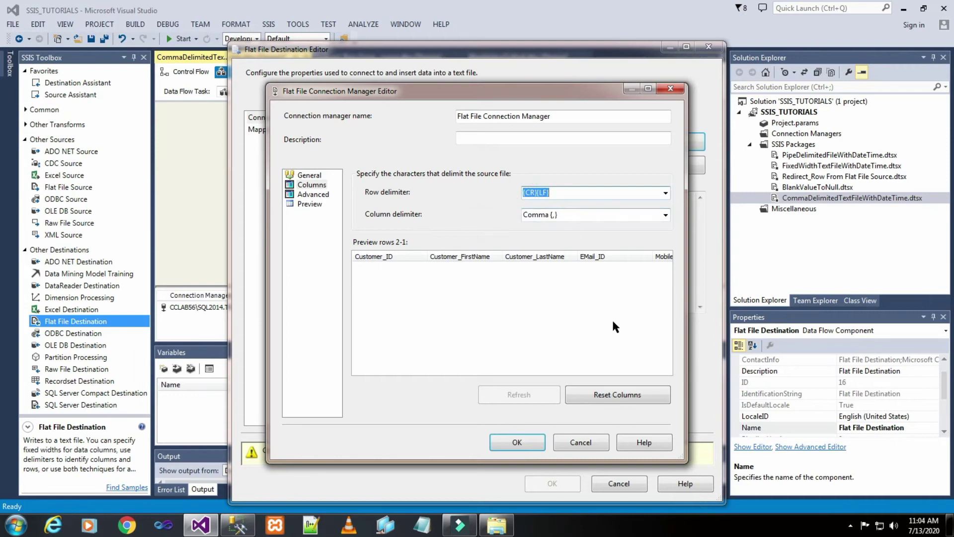
Step: Examine the connection's advanced column properties and the Customer table's column data types in SQL Server Management Studio
left_click(314, 194)
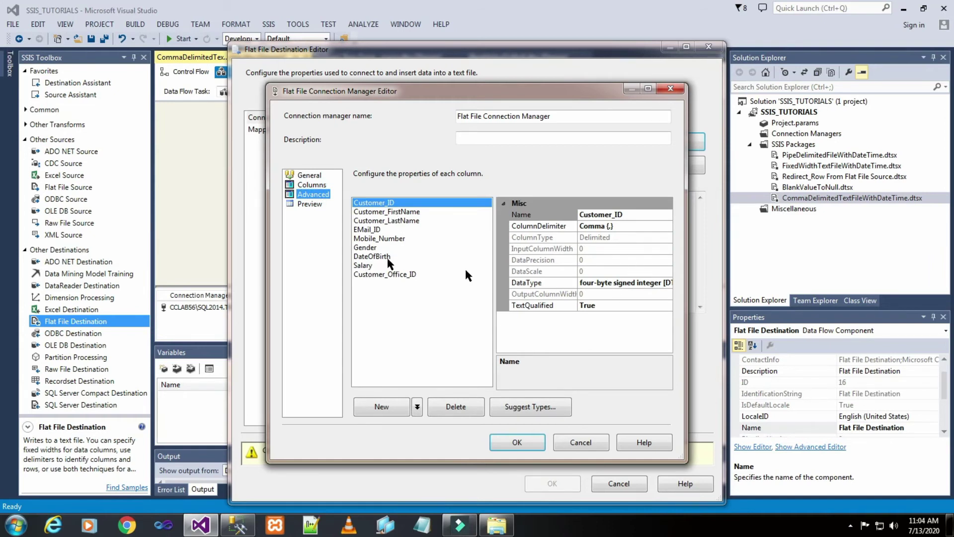
left_click(363, 267)
left_click(369, 275)
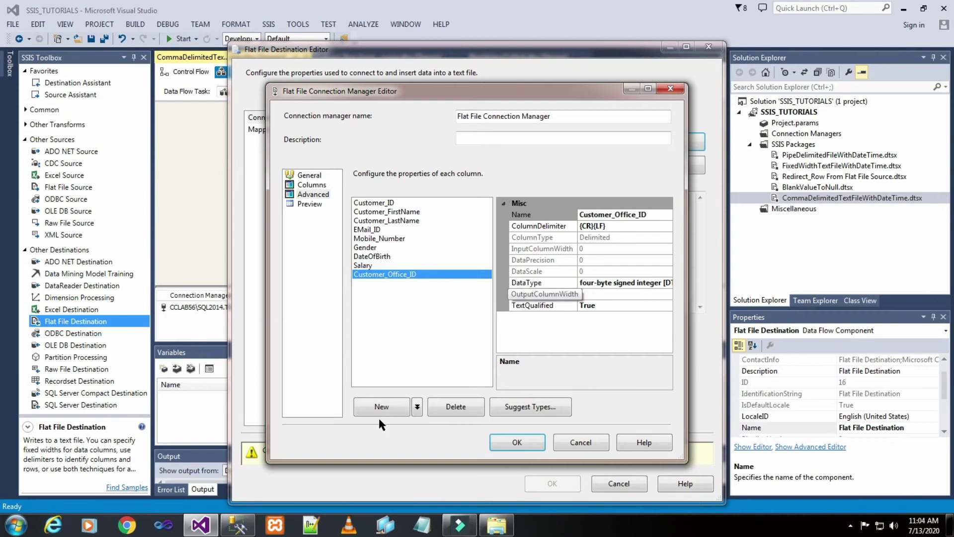
left_click(243, 530)
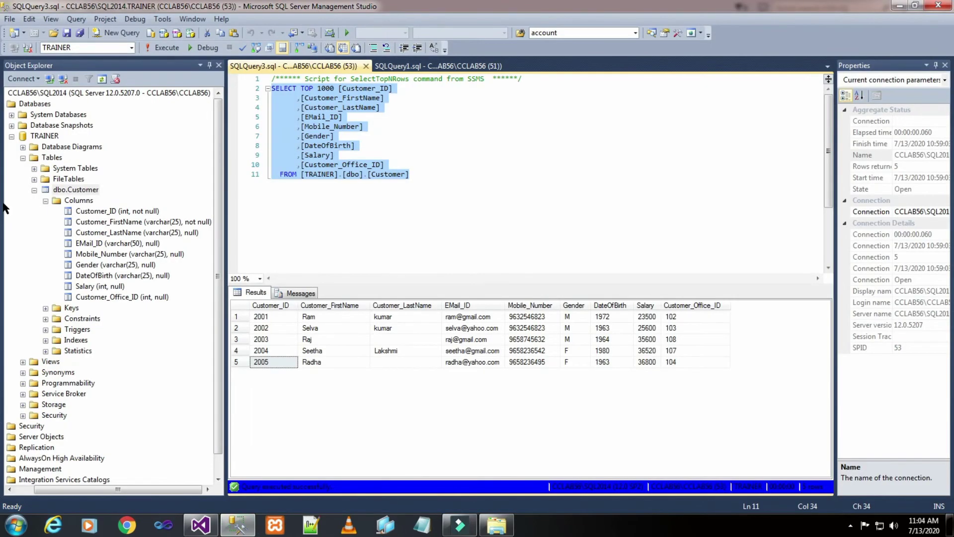
left_click(101, 211)
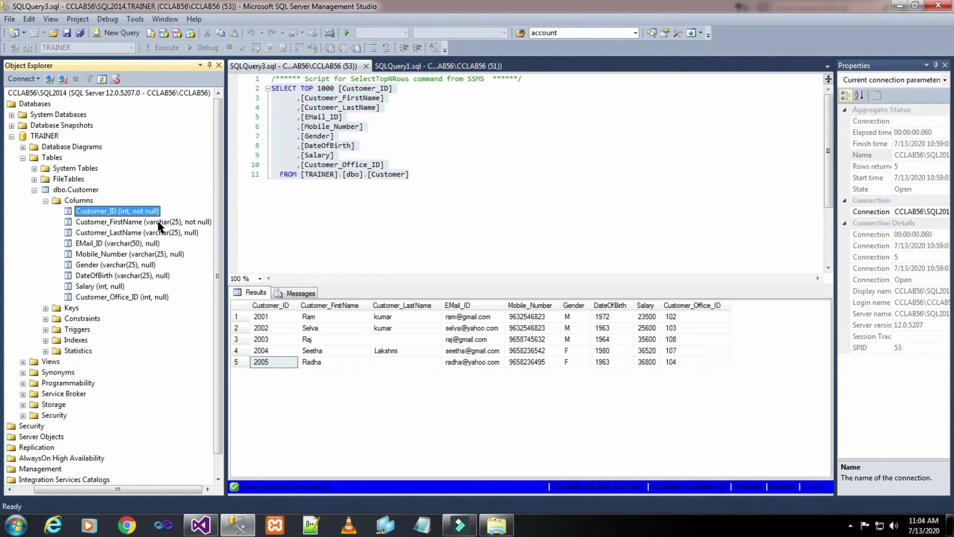
left_click(106, 287)
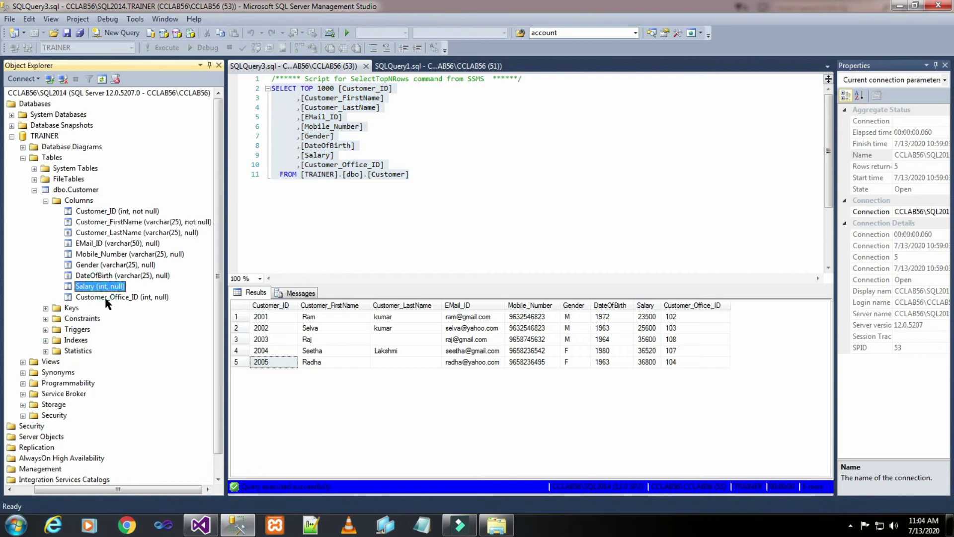
left_click(171, 223)
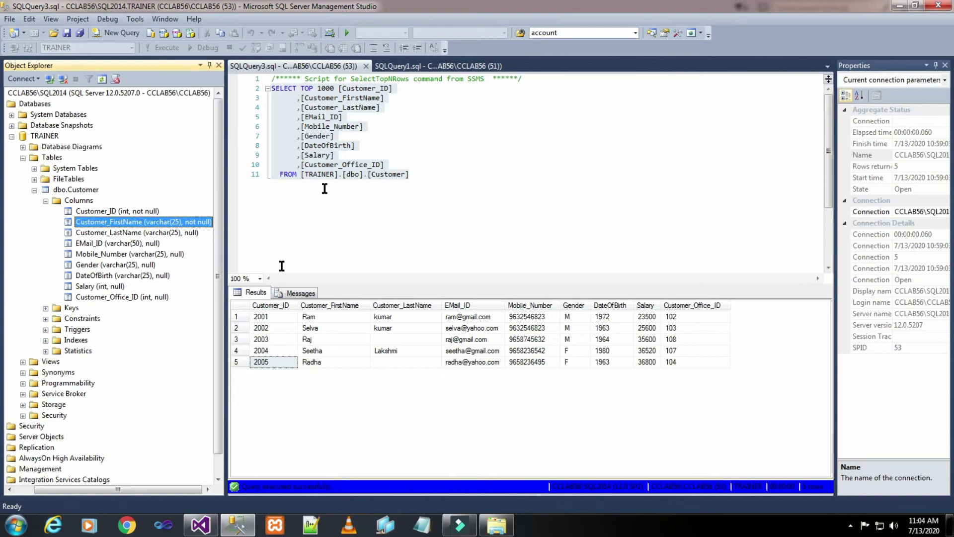
Step: Switch back to Visual Studio and check the data types and output widths of the name, EMail_ID, Gender, Salary and DateOfBirth columns
left_click(201, 527)
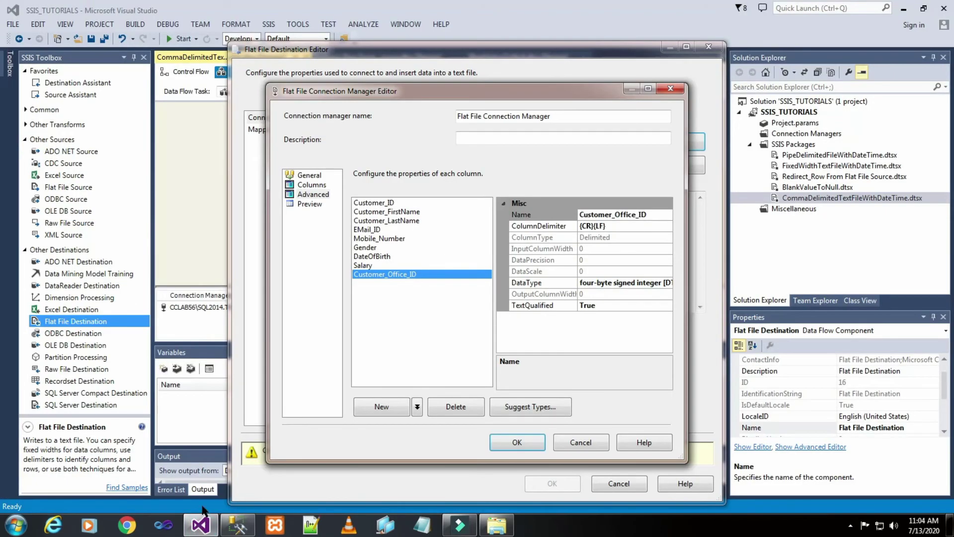
left_click(393, 213)
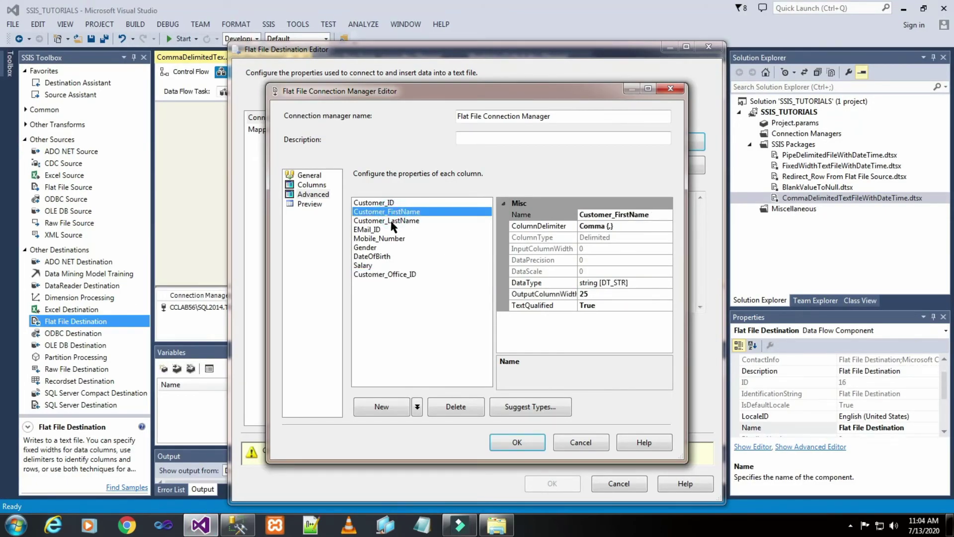
left_click(391, 222)
left_click(378, 230)
left_click(379, 247)
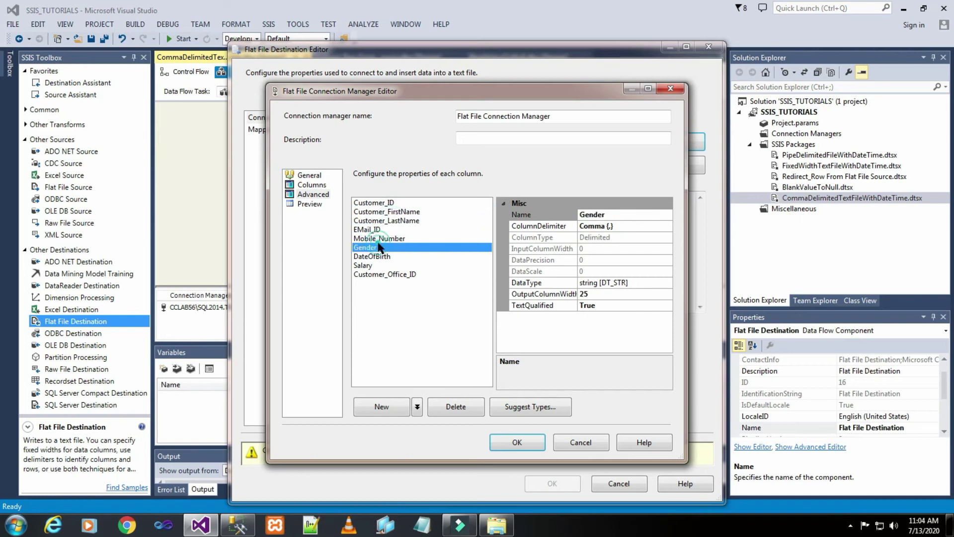
left_click(370, 265)
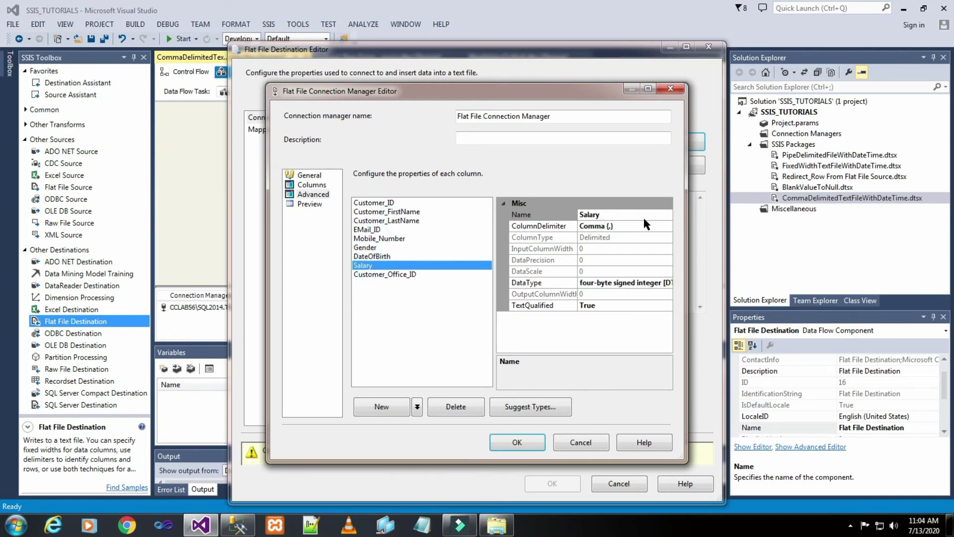
left_click(370, 256)
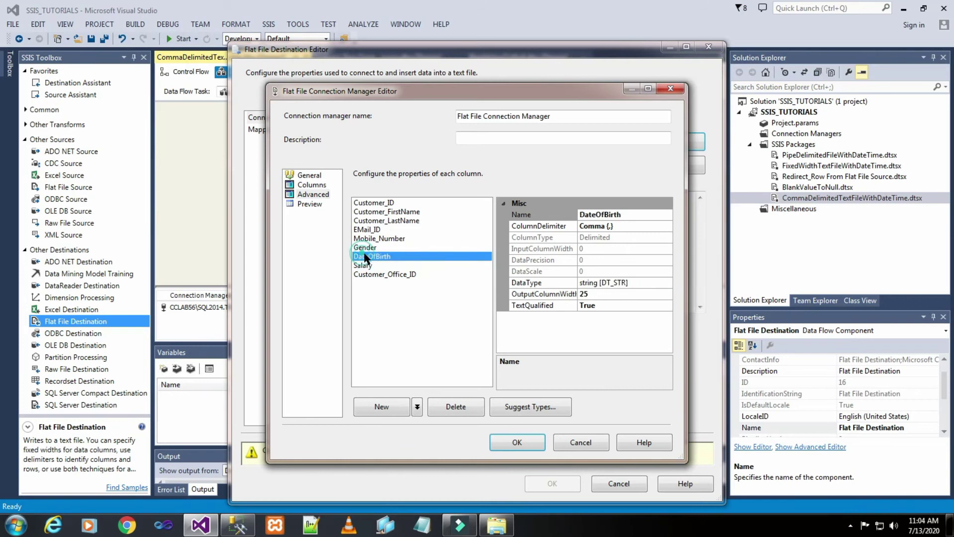
Step: Review the connection's preview, accept the flat file connection manager, and preview the destination's sample data
left_click(318, 205)
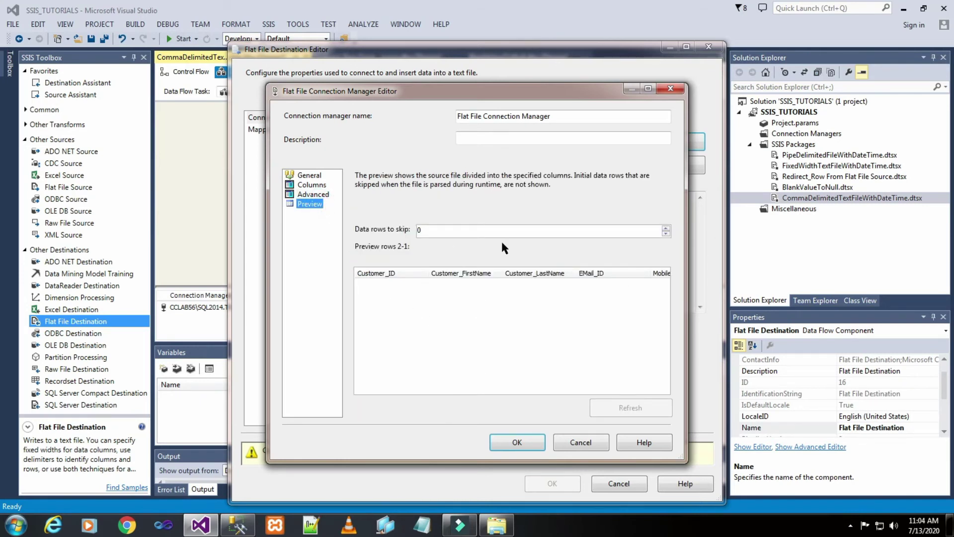
left_click(532, 440)
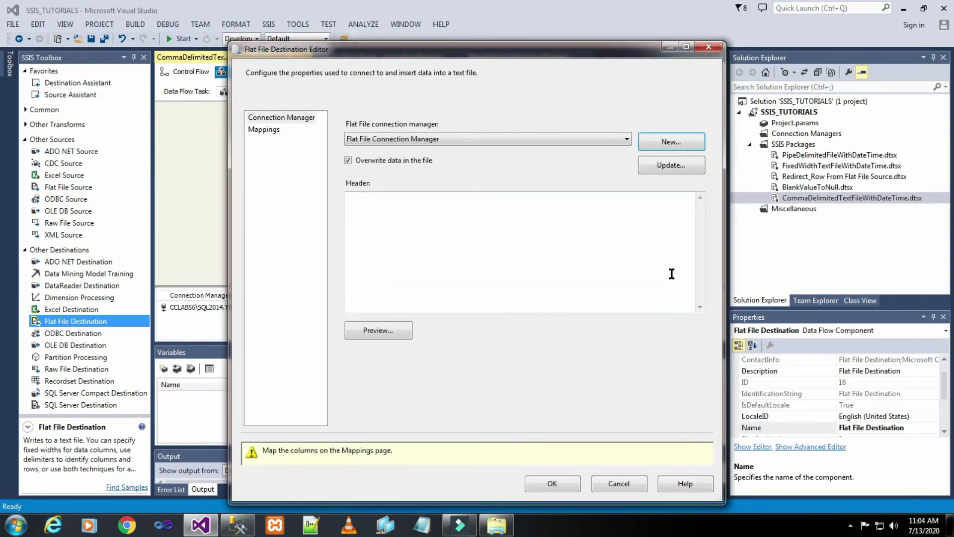
left_click(386, 330)
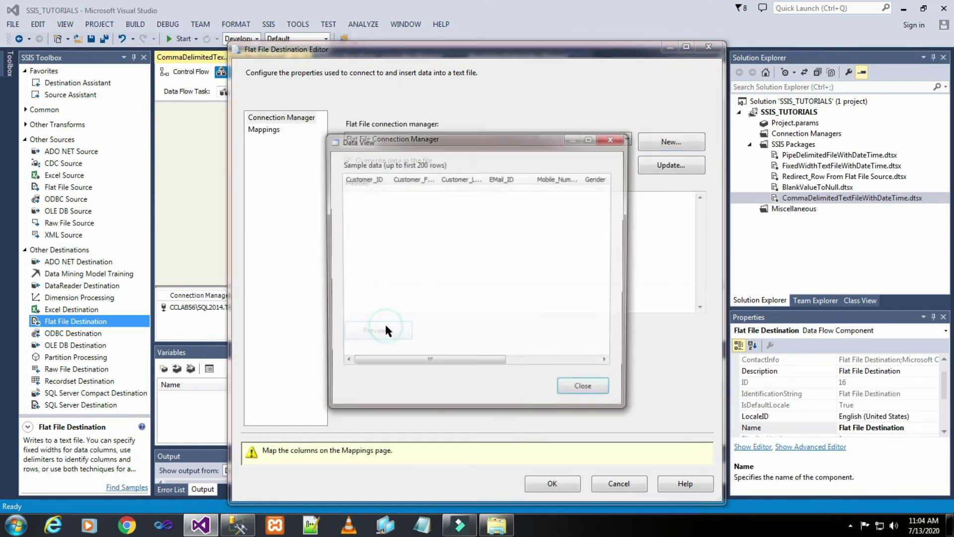
left_click(597, 393)
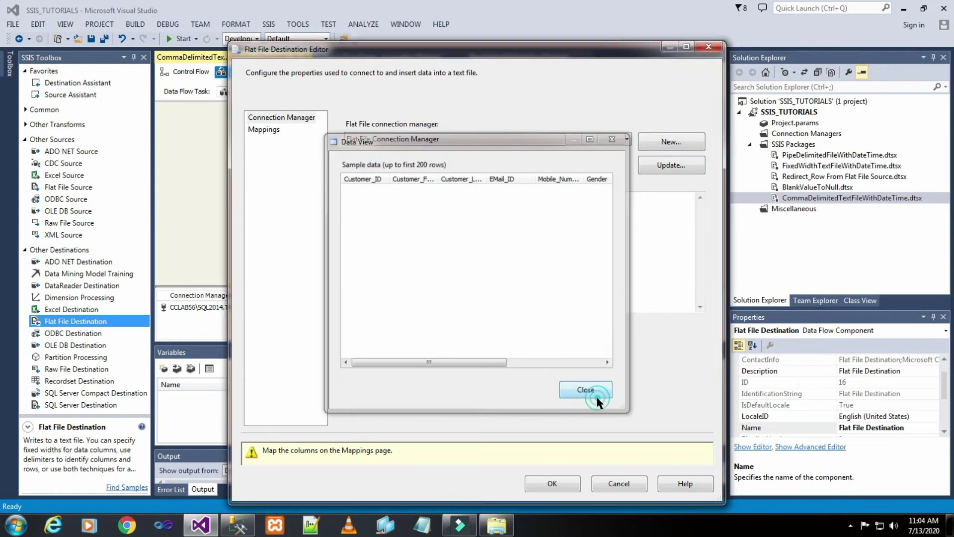
Step: Map the input columns to the same-named destination columns, accept the Flat File Destination's configuration, and save the package
left_click(263, 131)
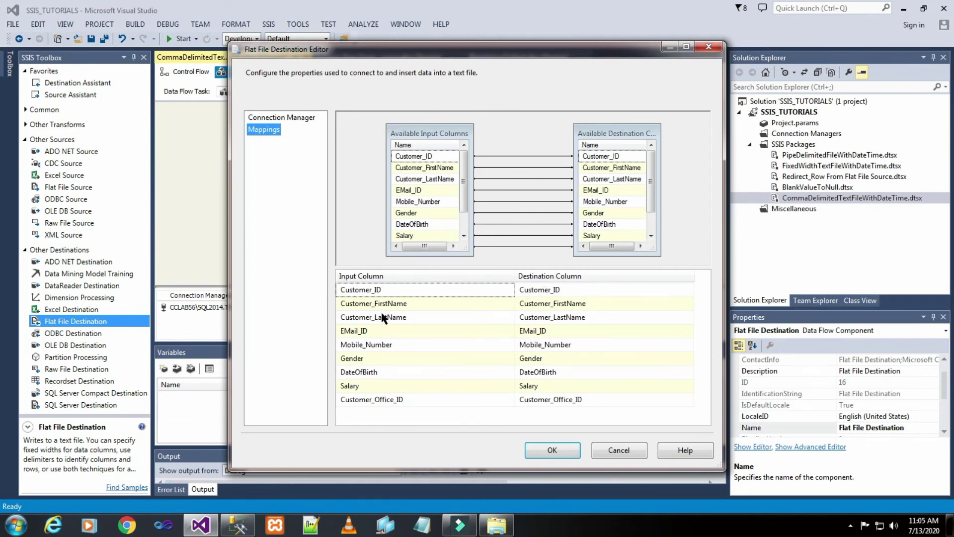
mouse_move(384, 315)
left_click(550, 450)
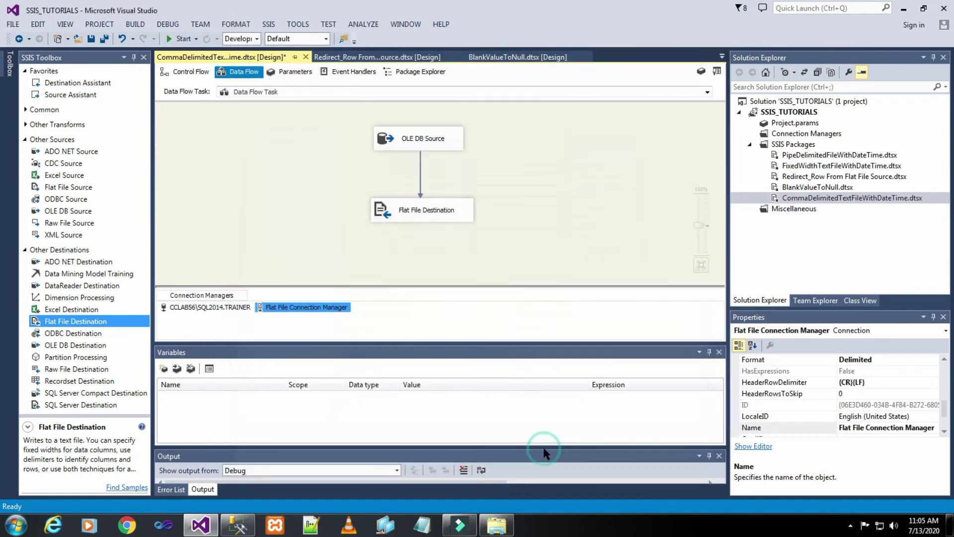
left_click(585, 209)
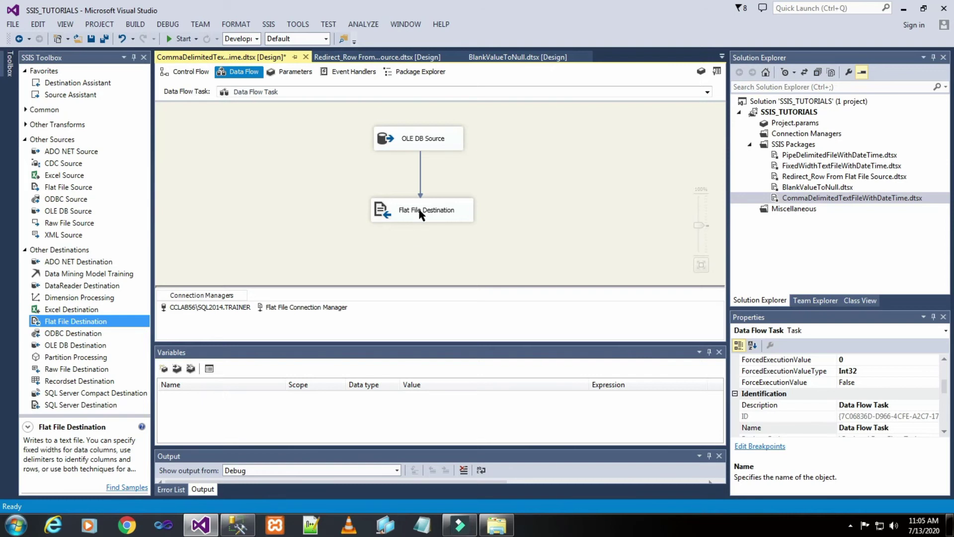
left_click(90, 40)
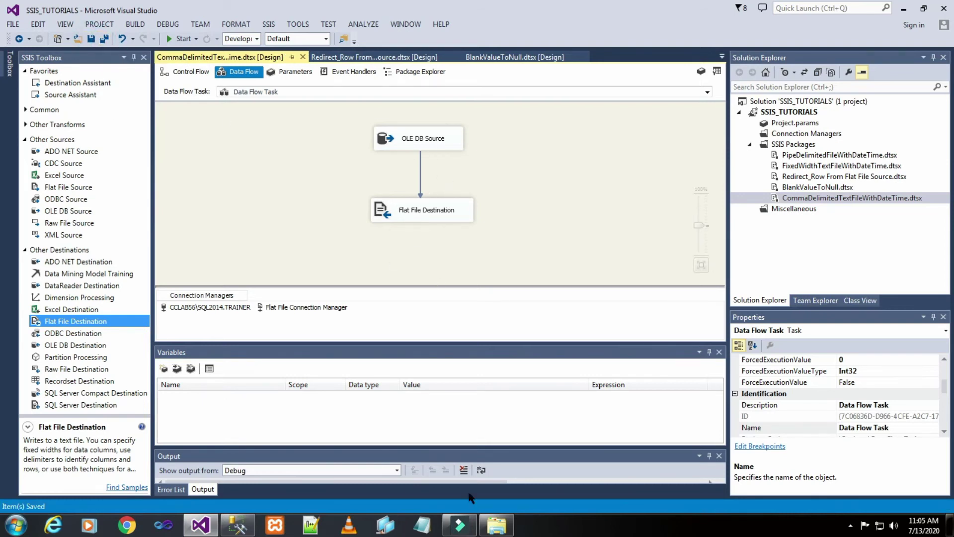
Step: Refresh the Desktop's SSIS OUTPUT folder in File Explorer and check its contents and path before running the package
left_click(496, 525)
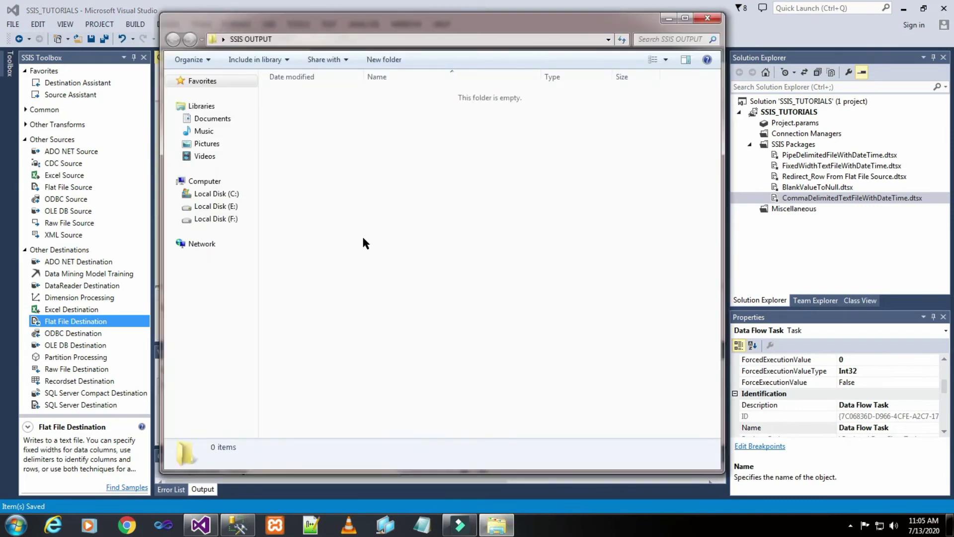
right_click(362, 234)
left_click(393, 287)
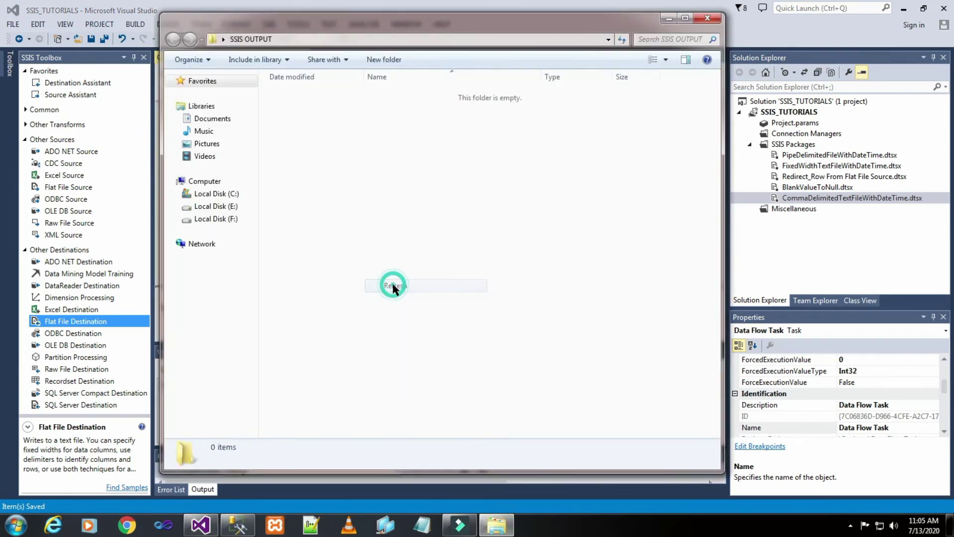
left_click(390, 39)
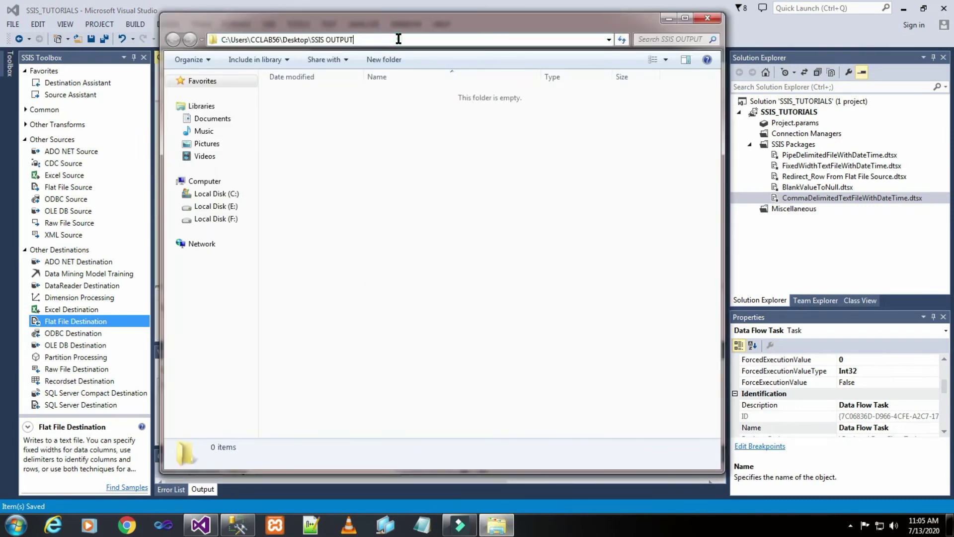
right_click(373, 153)
left_click(406, 202)
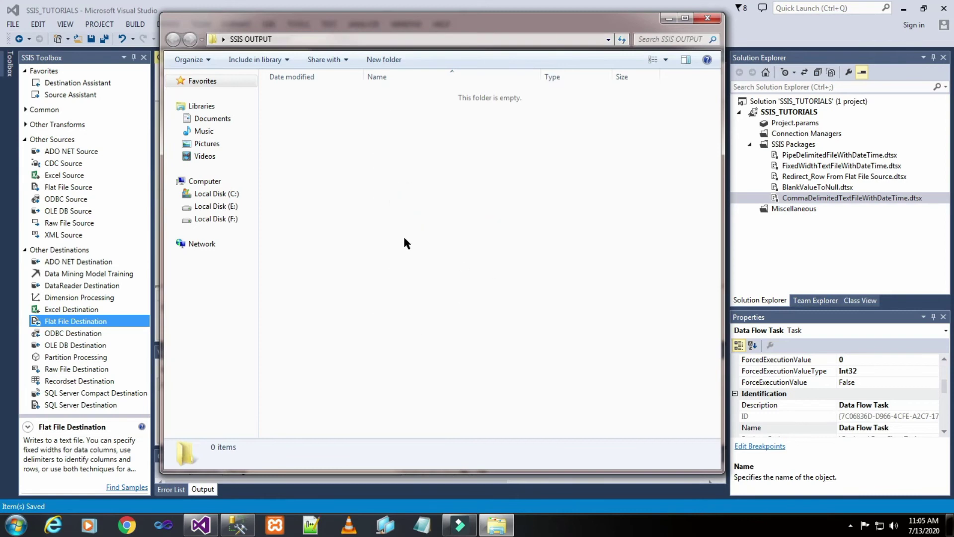
left_click(667, 18)
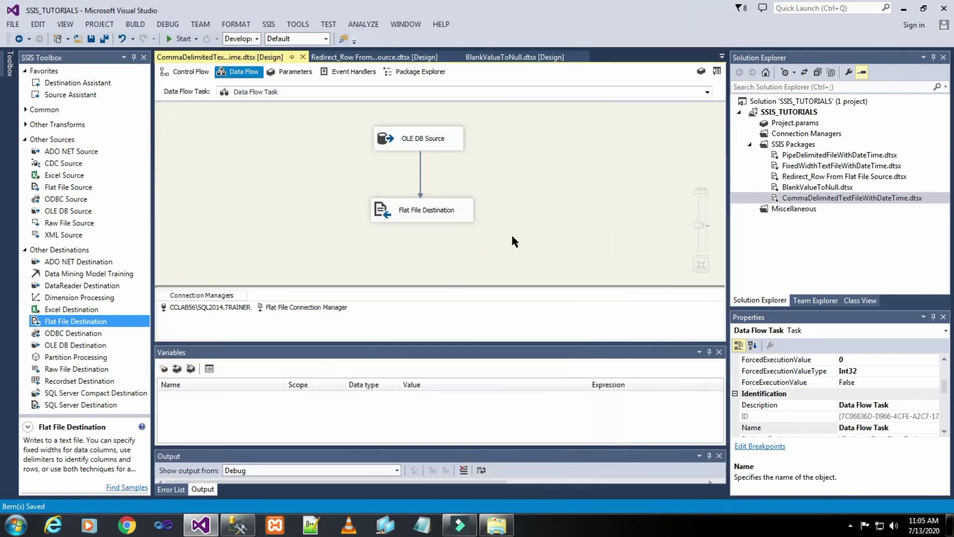
Step: Run the CommaDelimitedTextFileWithDateTime package and stop debugging once execution completes
left_click(505, 172)
left_click(178, 39)
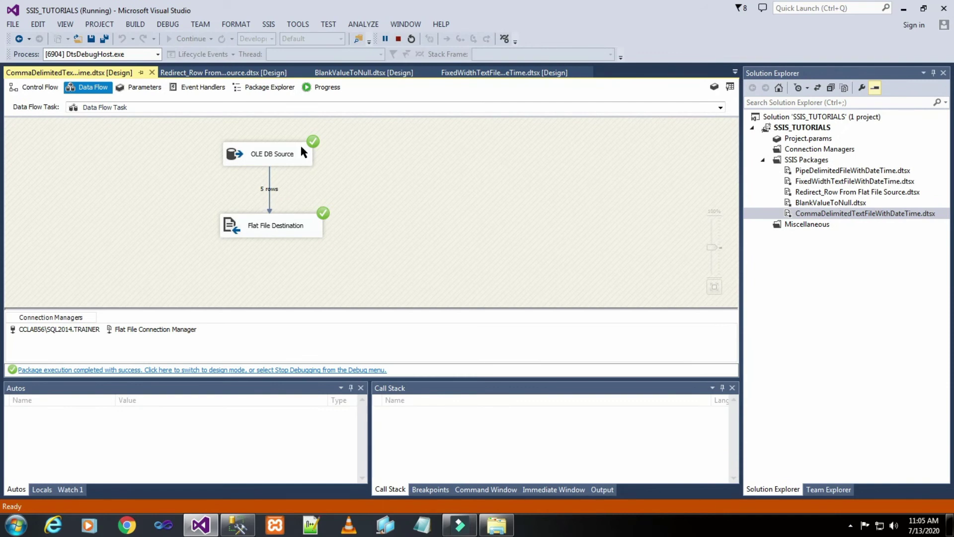
left_click(396, 39)
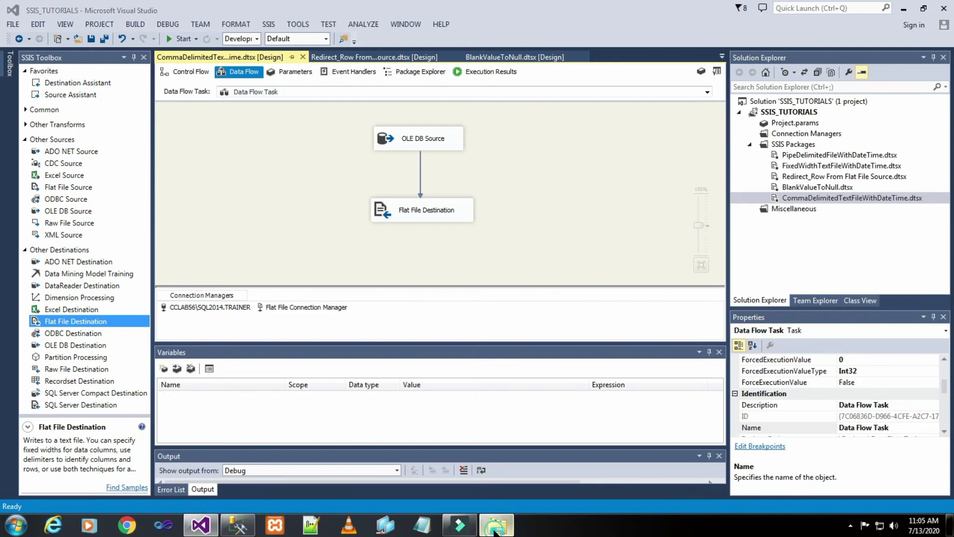
Step: Open the exported CommaDelimitedTextFileWithDateTime text file from the SSIS OUTPUT folder, examine its comma-separated rows, and return to Visual Studio
left_click(495, 527)
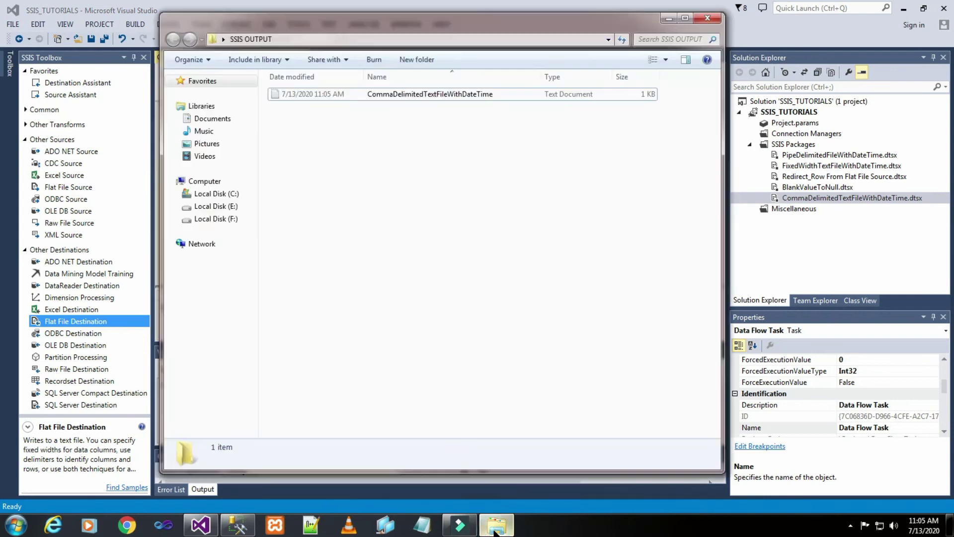
right_click(359, 130)
left_click(386, 183)
double_click(461, 95)
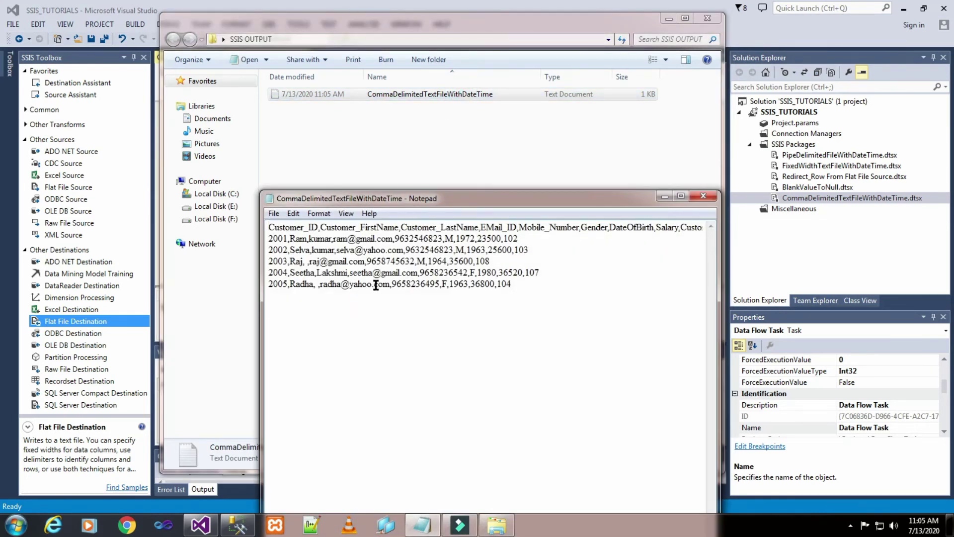
left_click(289, 284)
left_click_drag(316, 284, 321, 284)
left_click(411, 366)
left_click(698, 198)
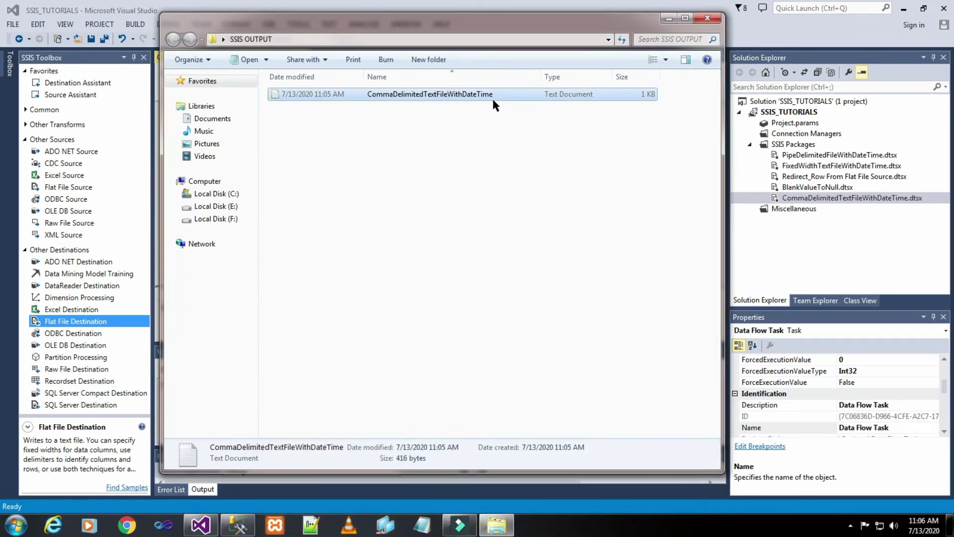
left_click(669, 16)
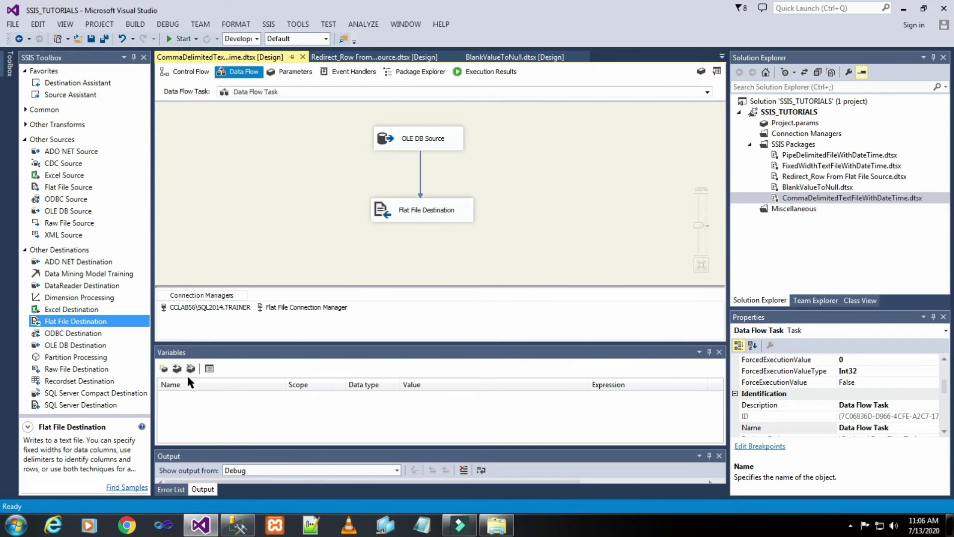
Step: Add a package variable named SSISOutputFolderPath
left_click(164, 369)
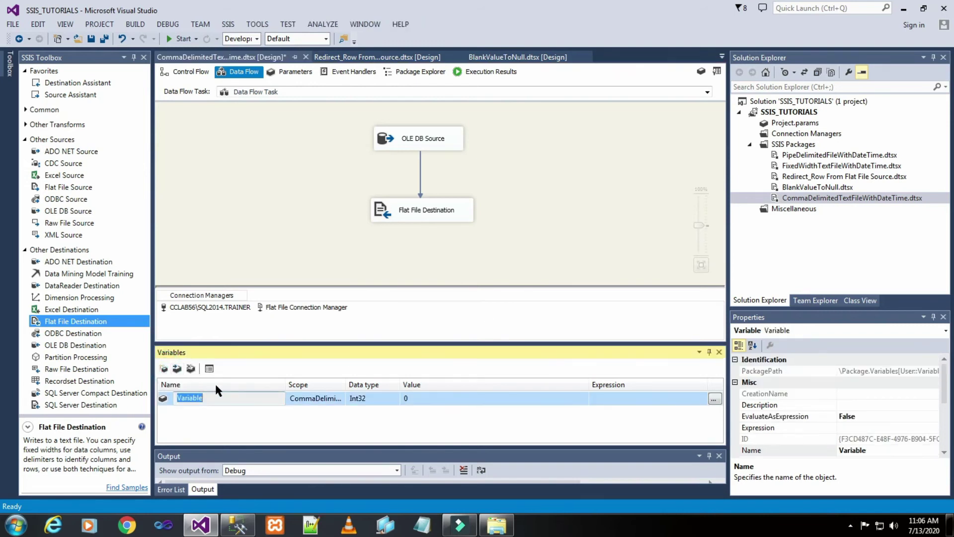
type("S")
type("SIS")
type("OUT")
type("PUT")
type("FOD")
type("DER")
type("PAT")
key("BackSpace")
key("BackSpace")
key("BackSpace")
key("BackSpace")
key("BackSpace")
key("BackSpace")
key("BackSpace")
key("BackSpace")
key("BackSpace")
key("BackSpace")
key("BackSpace")
key("BackSpace")
key("BackSpace")
key("BackSpace")
type("utputFolderPath")
Step: Set the SSISOutputFolderPath variable's data type to String
left_click(387, 401)
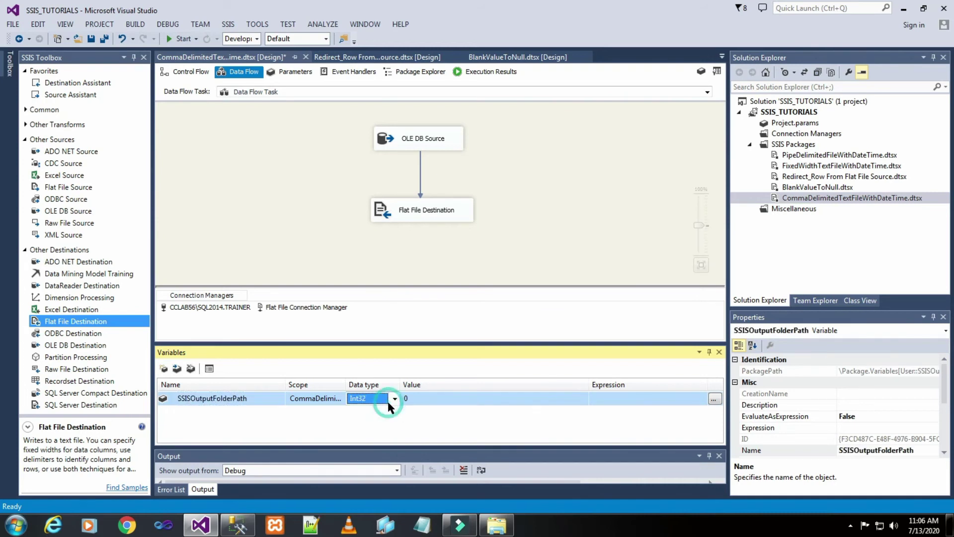
key("s")
key("s")
key("s")
Step: Copy the SSIS OUTPUT folder's path from File Explorer and set the variable's value to C:\Users\CCLAB56\Desktop\SSIS OUTPUT\ with a trailing backslash
left_click(430, 397)
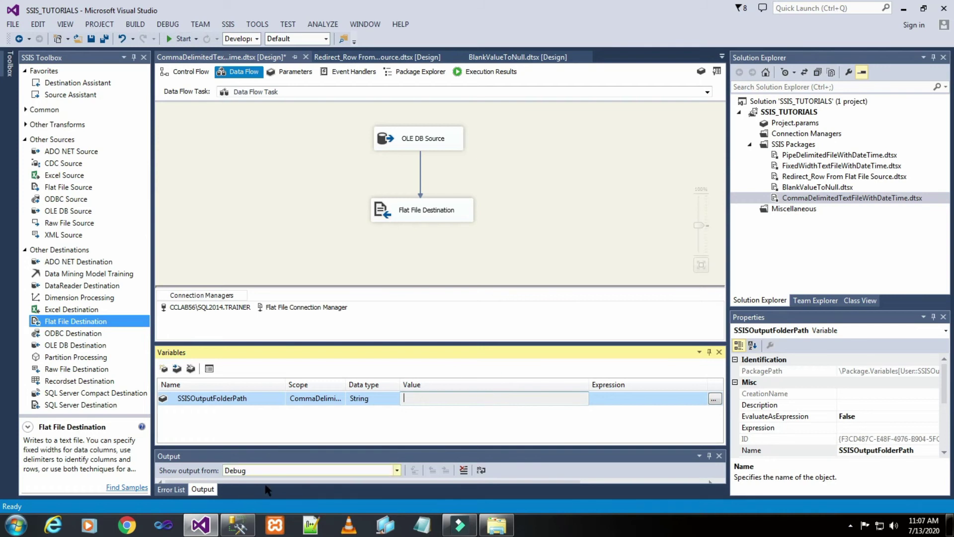
left_click(504, 527)
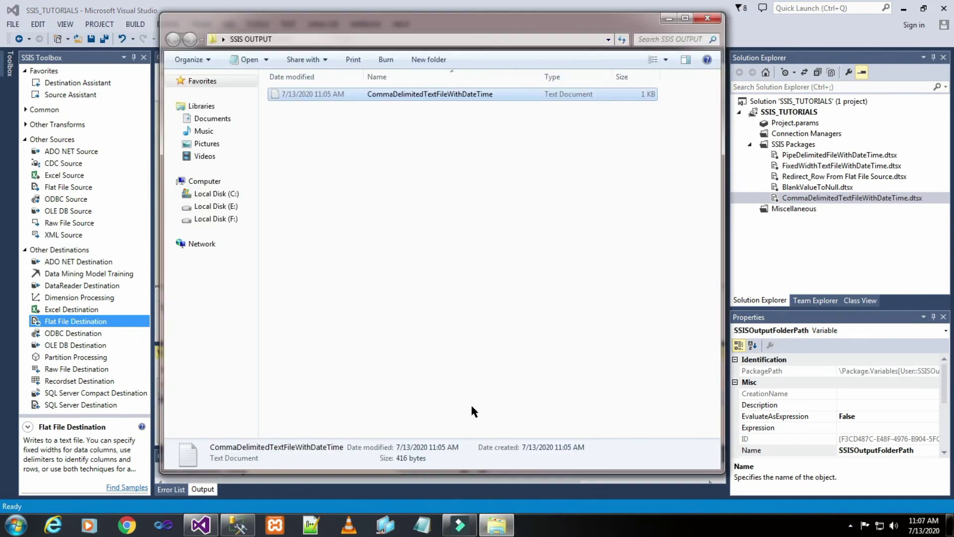
left_click(397, 40)
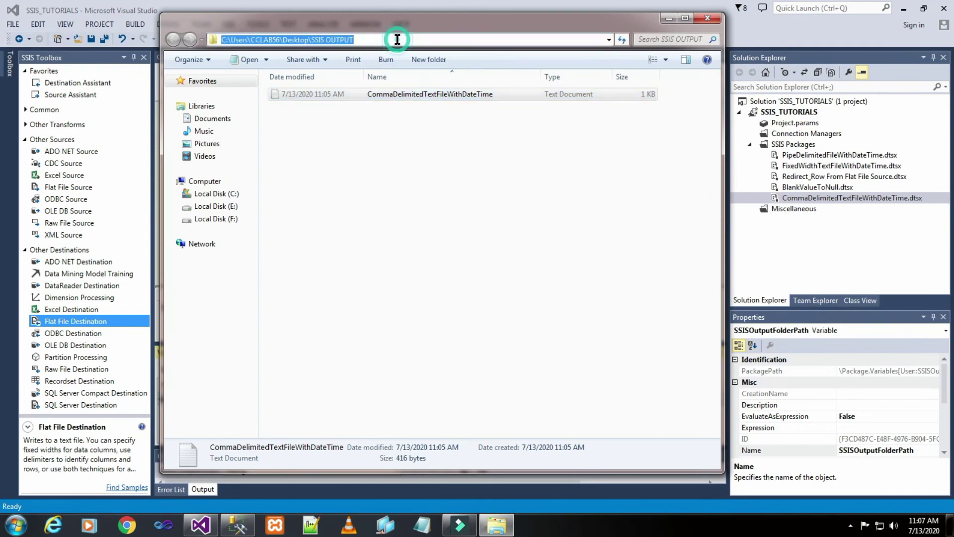
right_click(337, 39)
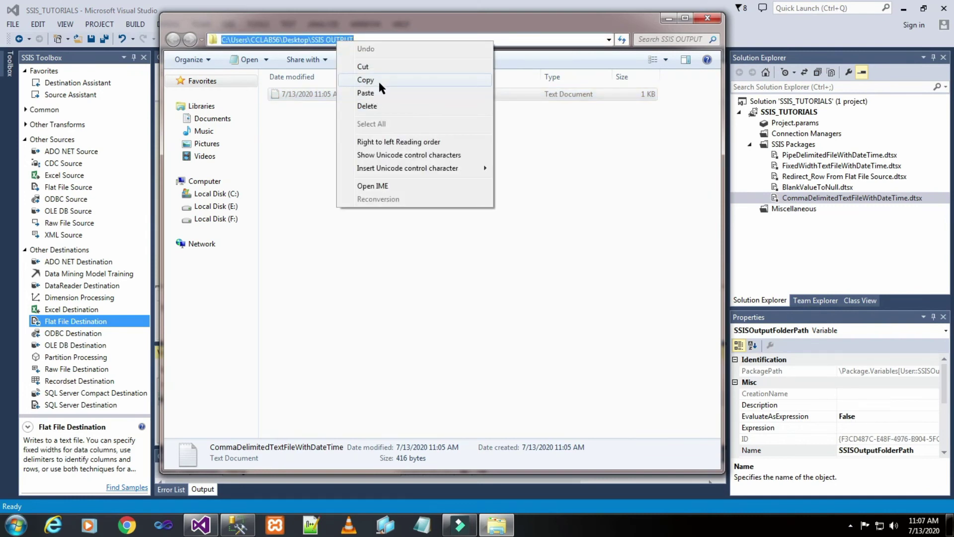
left_click(378, 79)
left_click(667, 19)
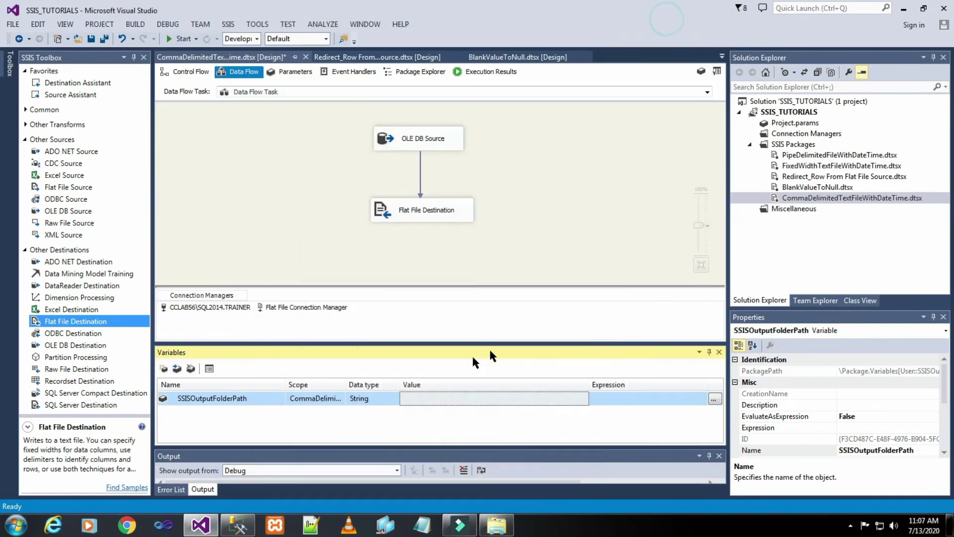
left_click(441, 393)
right_click(441, 395)
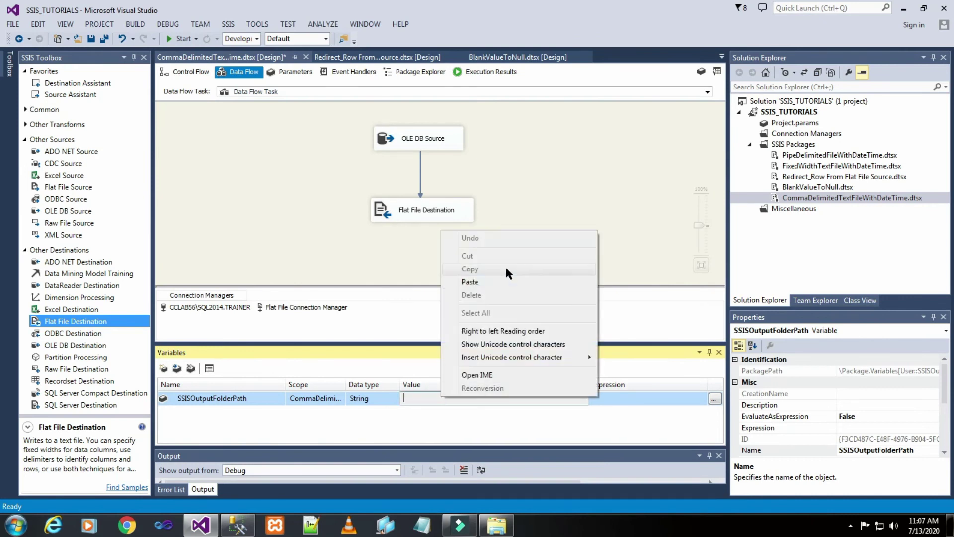
left_click(506, 283)
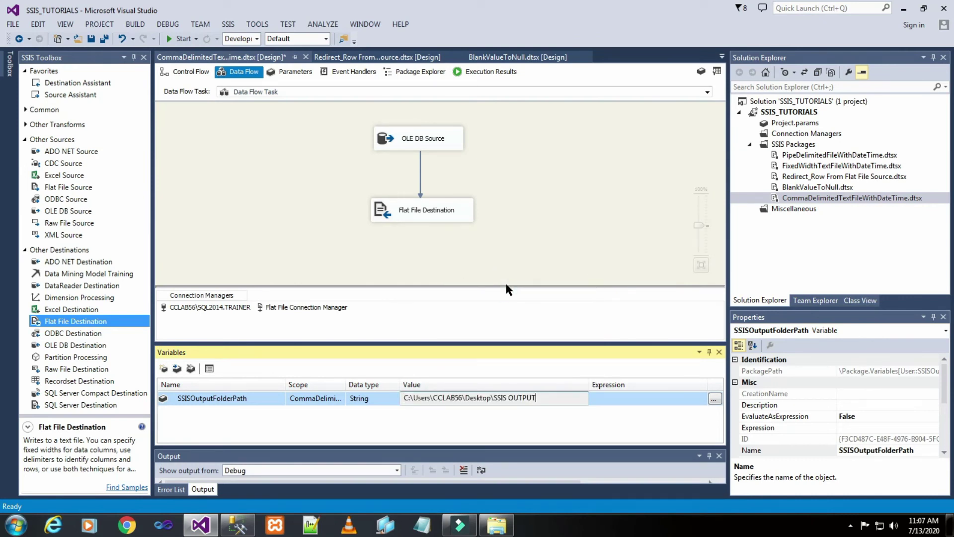
type("\\")
left_click(615, 435)
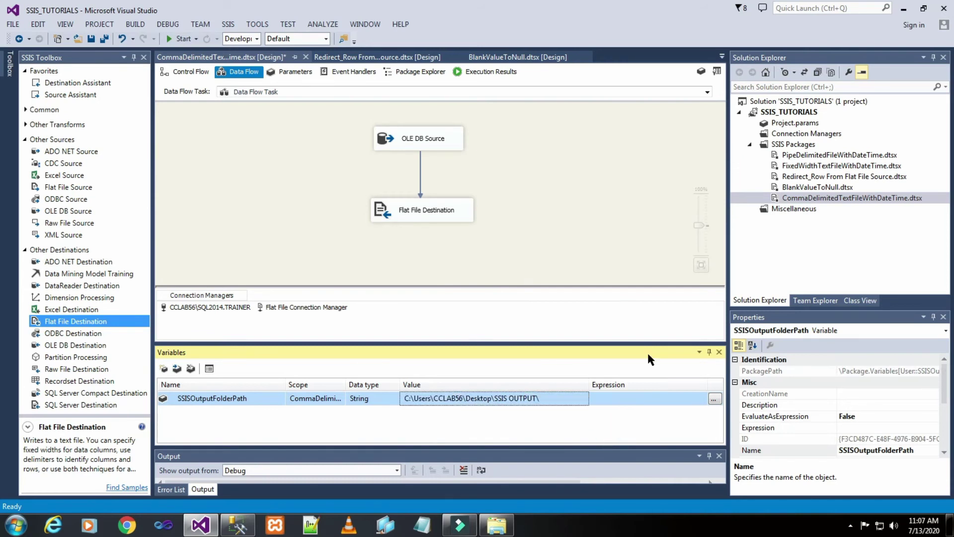
left_click(592, 218)
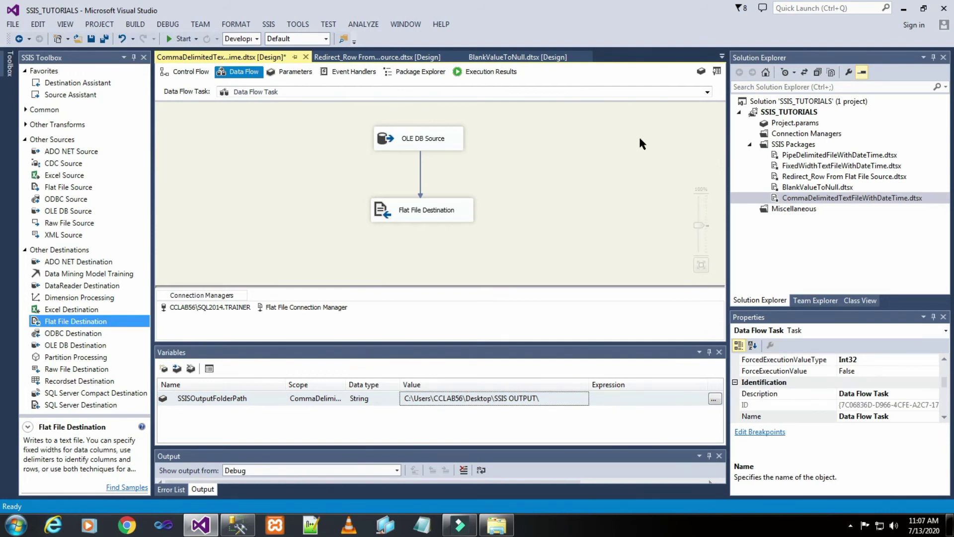
Step: Open the property expressions of the Flat File Connection Manager and choose ConnectionString as the property
left_click(343, 310)
right_click(343, 310)
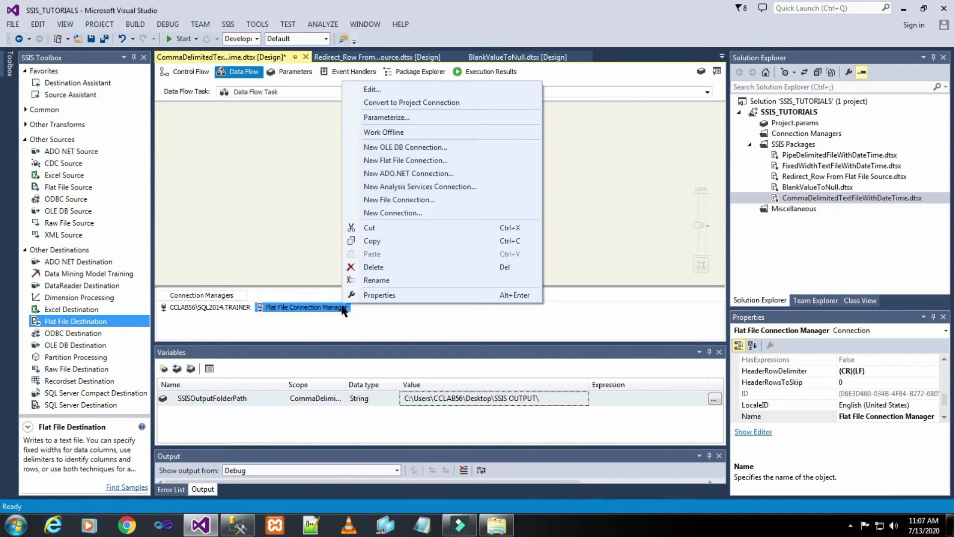
left_click(378, 296)
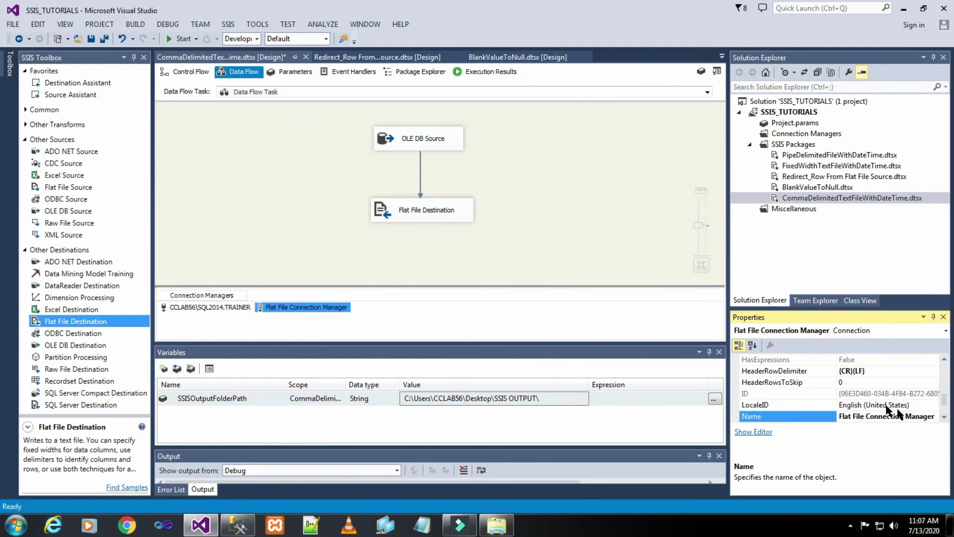
scroll(893, 403, "up", 1)
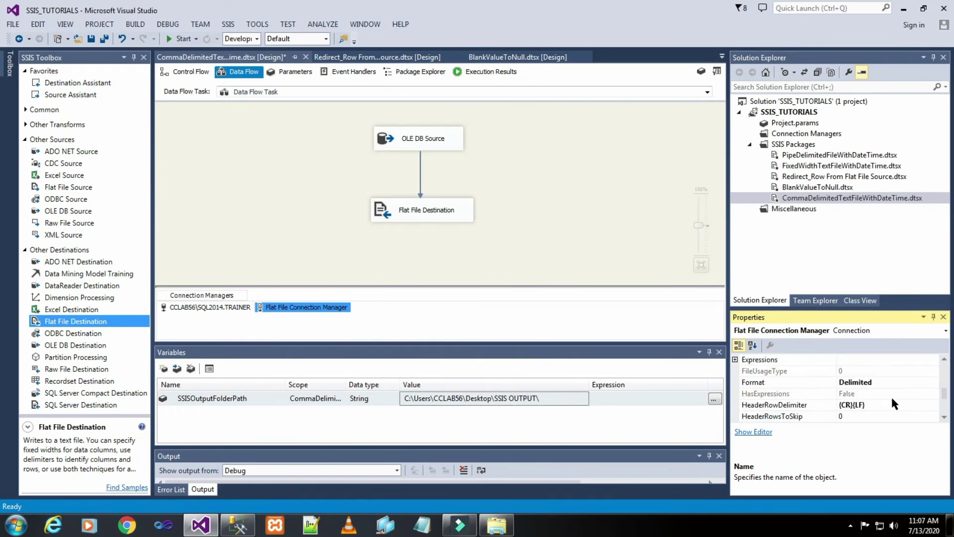
left_click(736, 360)
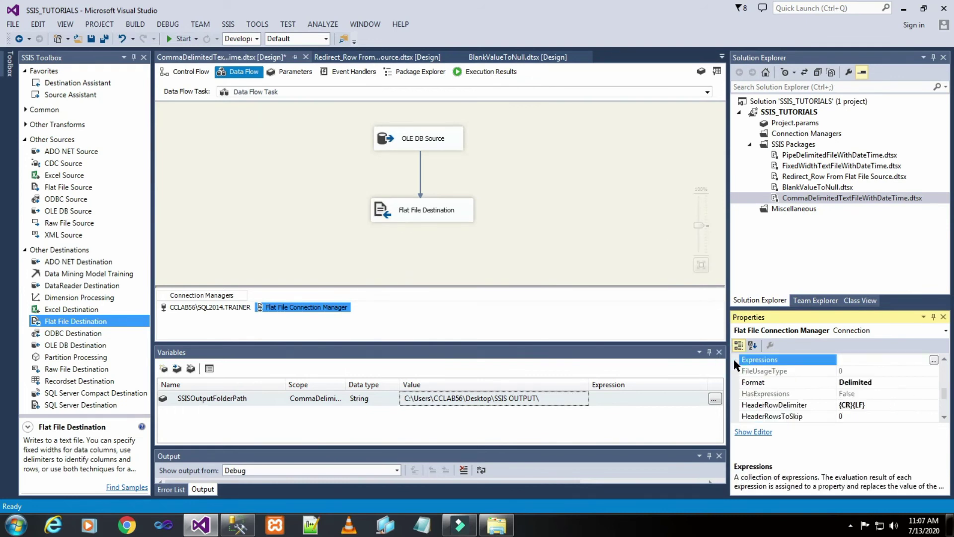
left_click(933, 360)
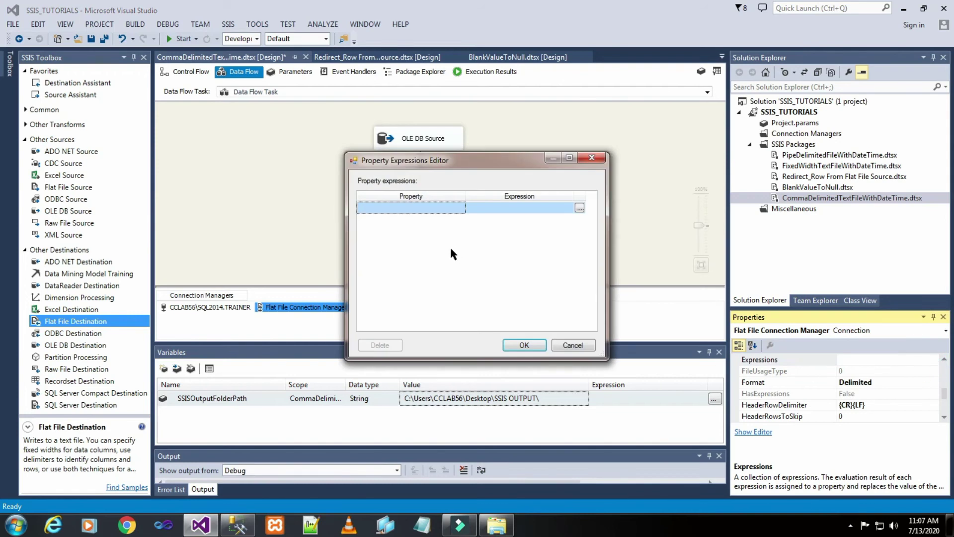
left_click(460, 207)
left_click(461, 208)
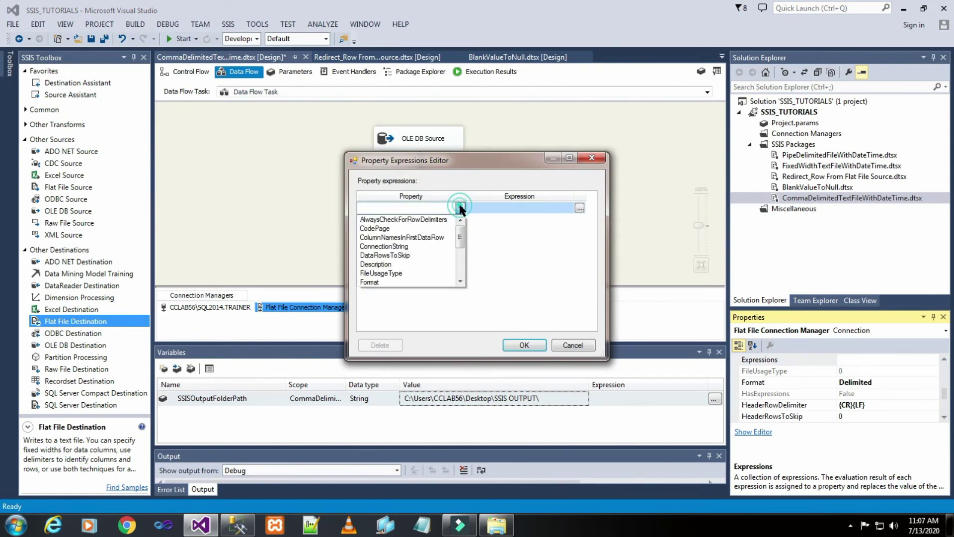
left_click(424, 247)
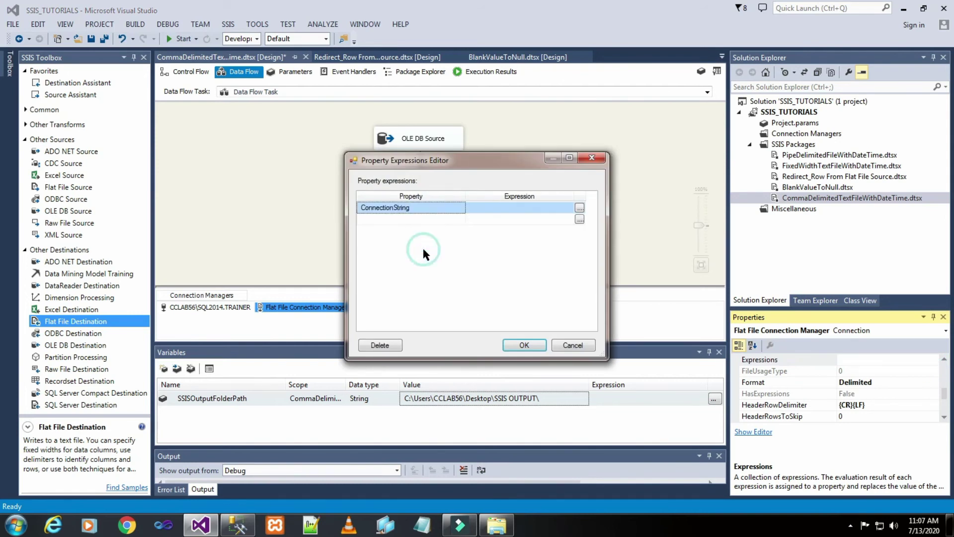
Step: Build the ConnectionString expression from the User::SSISOutputFolderPath variable and evaluate it
left_click(579, 208)
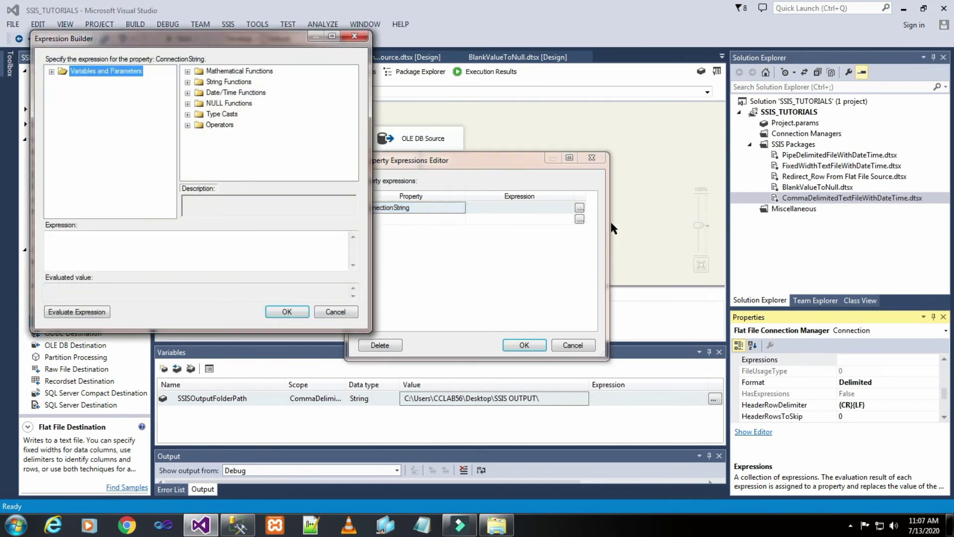
left_click(51, 71)
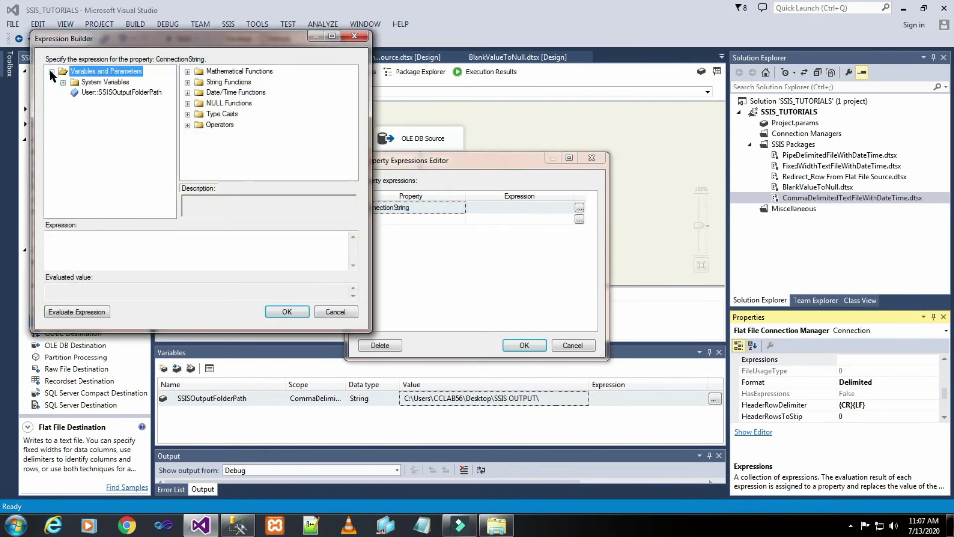
left_click_drag(112, 93, 96, 251)
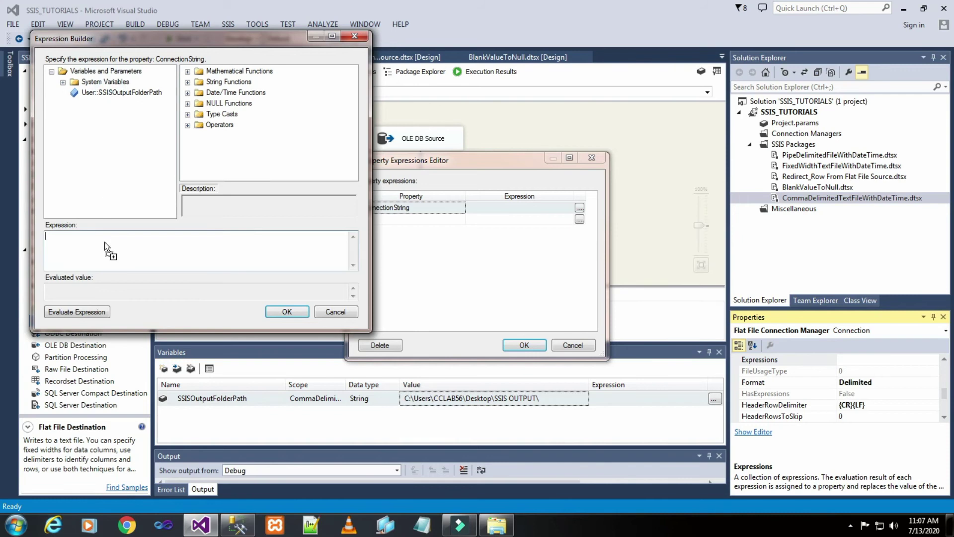
left_click(187, 237)
left_click(96, 313)
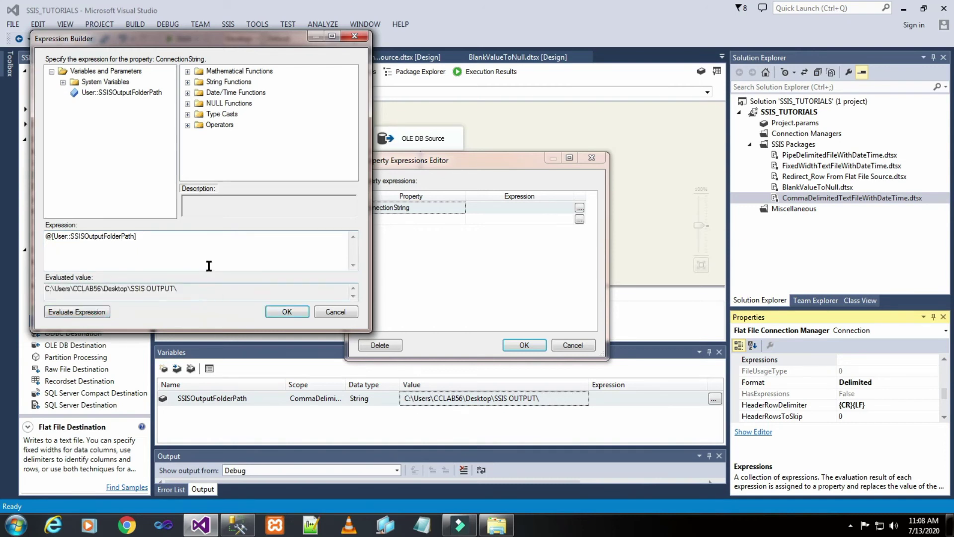
Step: Append + and the file name CommaDelimitedTextFileWithDateTime, copied from the exported file in the SSIS OUTPUT folder, to the expression
left_click(198, 237)
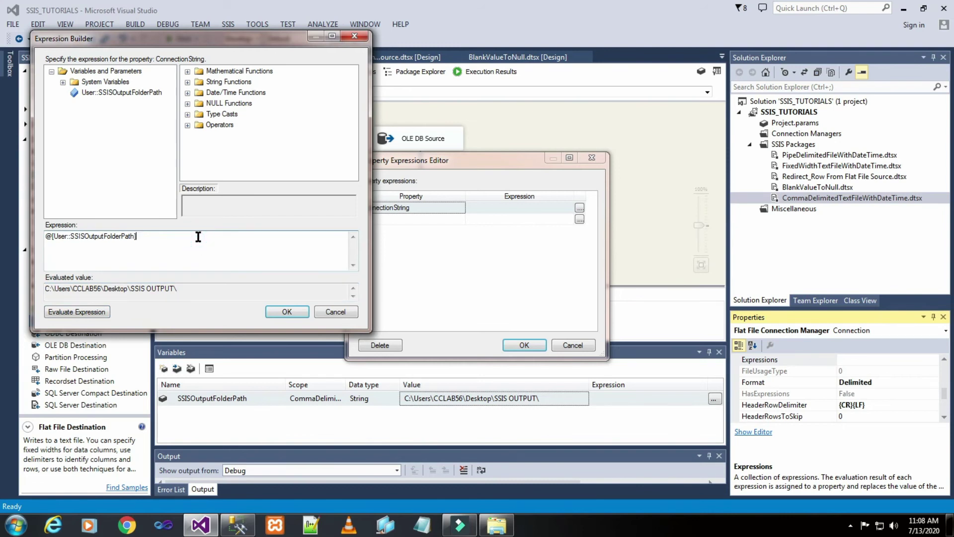
type("+")
left_click(496, 524)
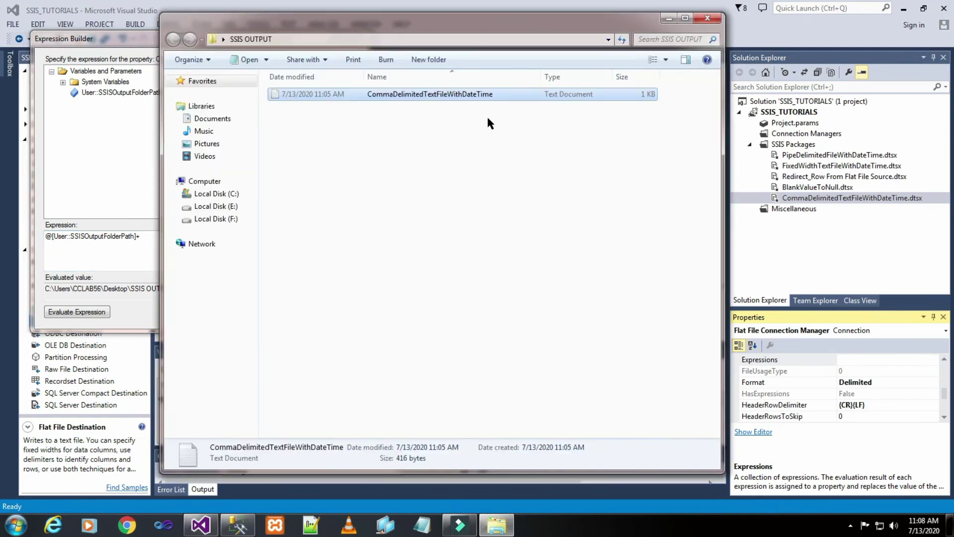
double_click(481, 97)
right_click(481, 97)
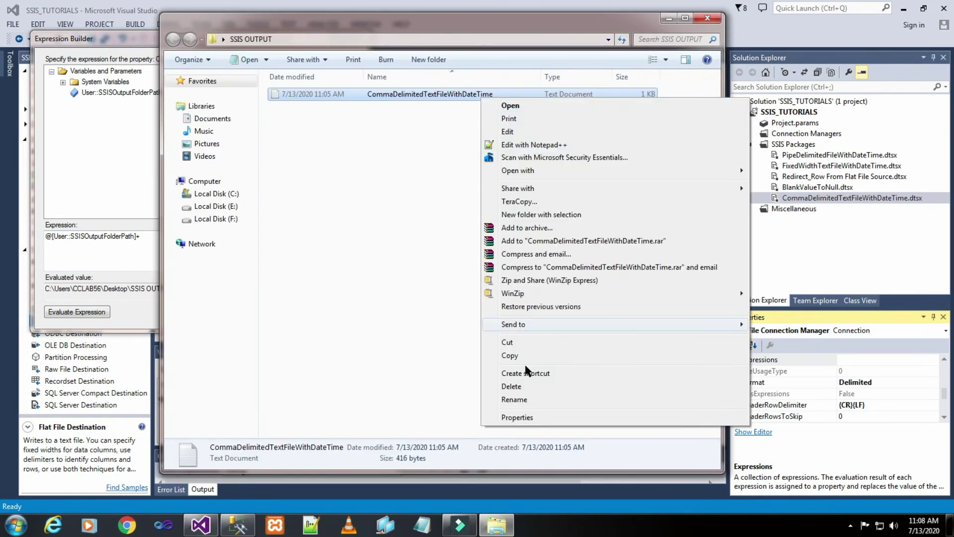
left_click(529, 395)
key("ctrl+c")
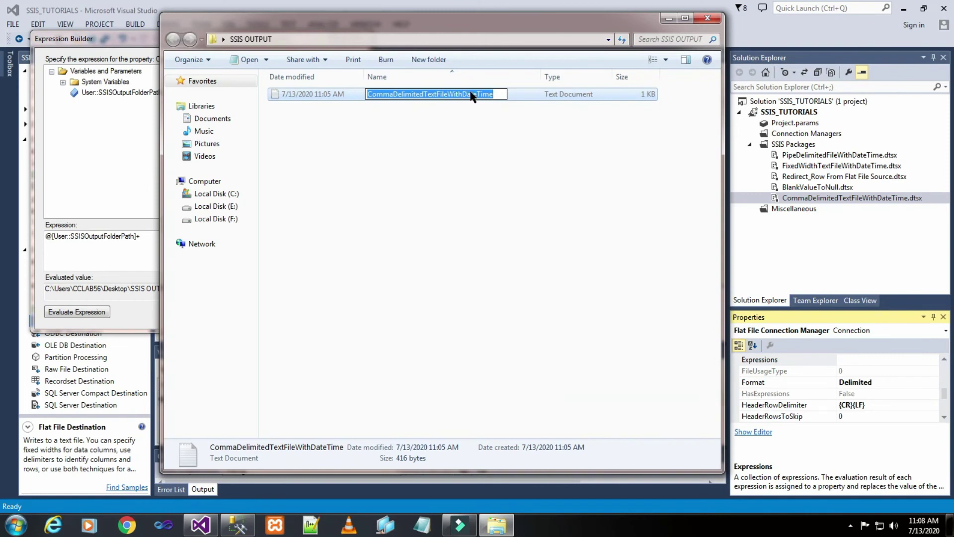
right_click(469, 92)
left_click(519, 134)
left_click(98, 178)
left_click(154, 241)
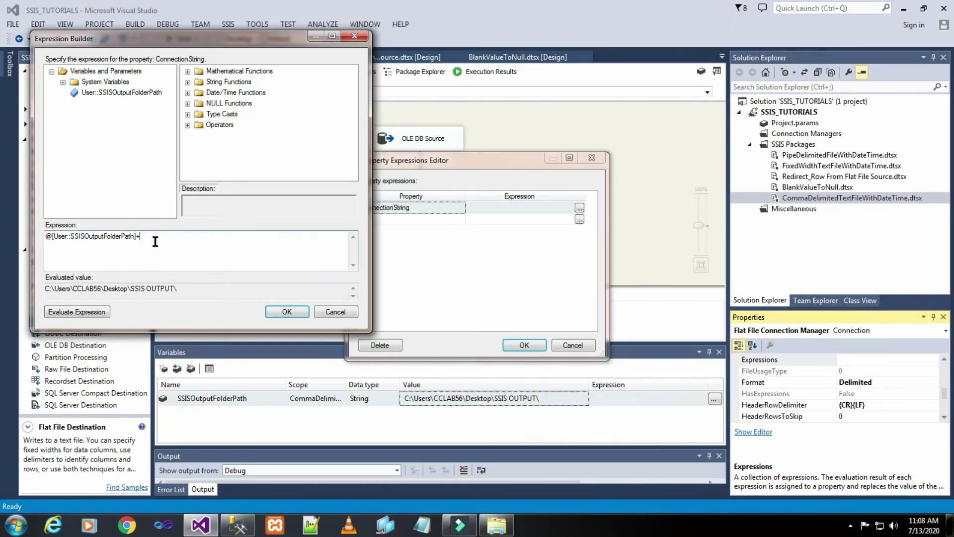
right_click(155, 242)
left_click(184, 295)
Step: Enclose the file name with trailing underscores in double quotes as "CommaDelimitedTextFileWithDateTime__" and evaluate the expression
type("\"")
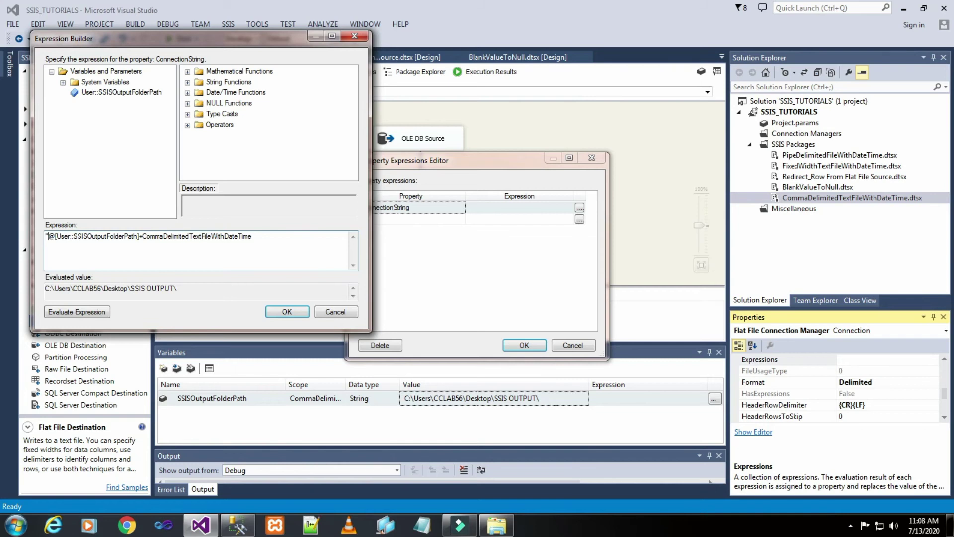
key("BackSpace")
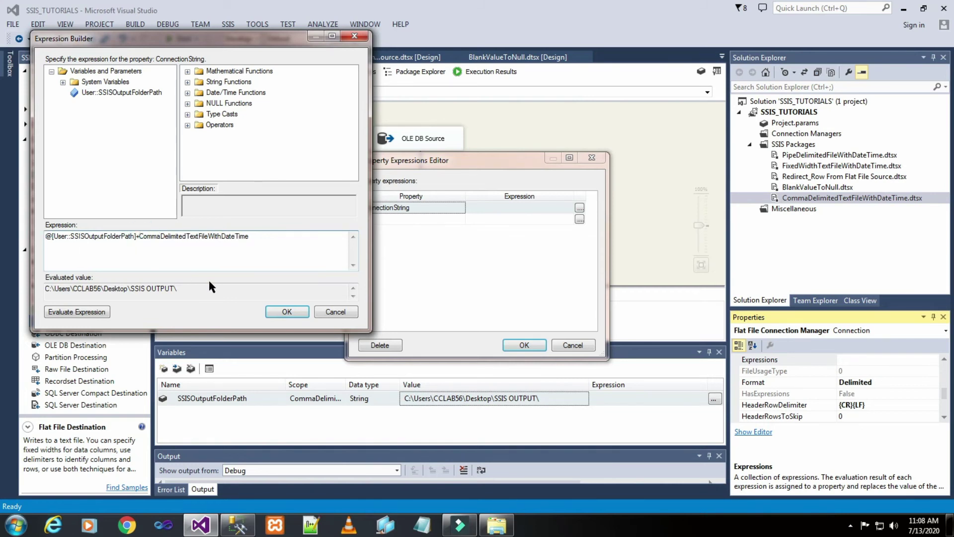
type("\"")
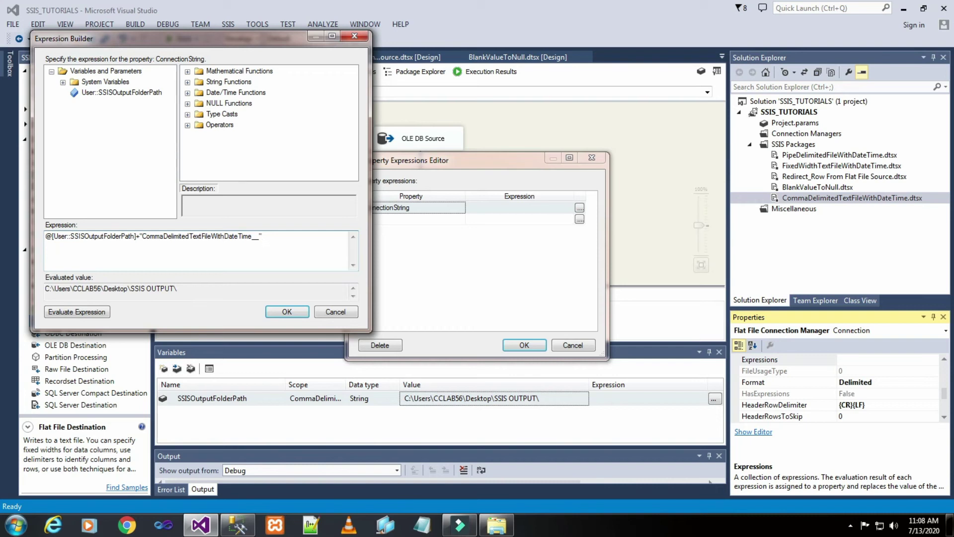
left_click(97, 319)
left_click(97, 318)
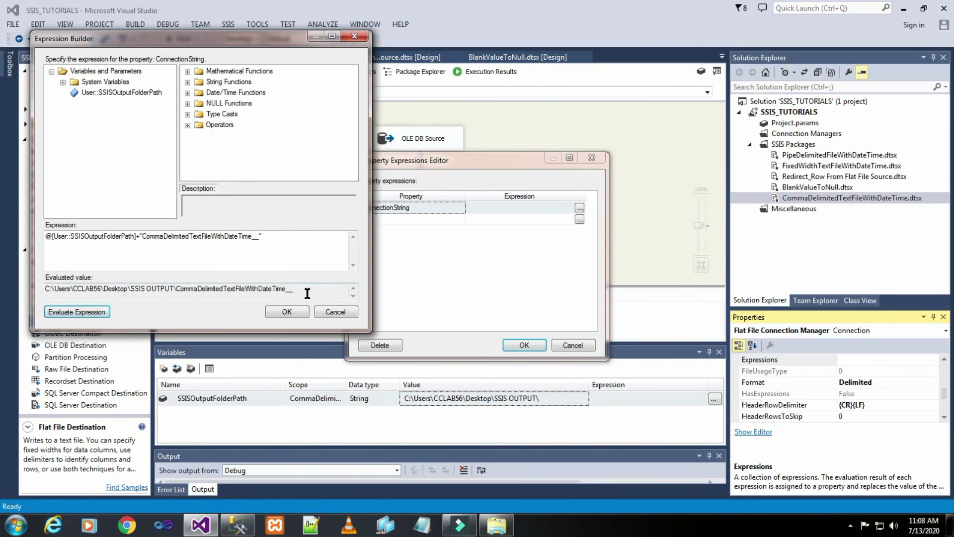
Step: Append +getdate() to the ConnectionString expression, try to evaluate it, and maximize the Expression Builder window
left_click(289, 236)
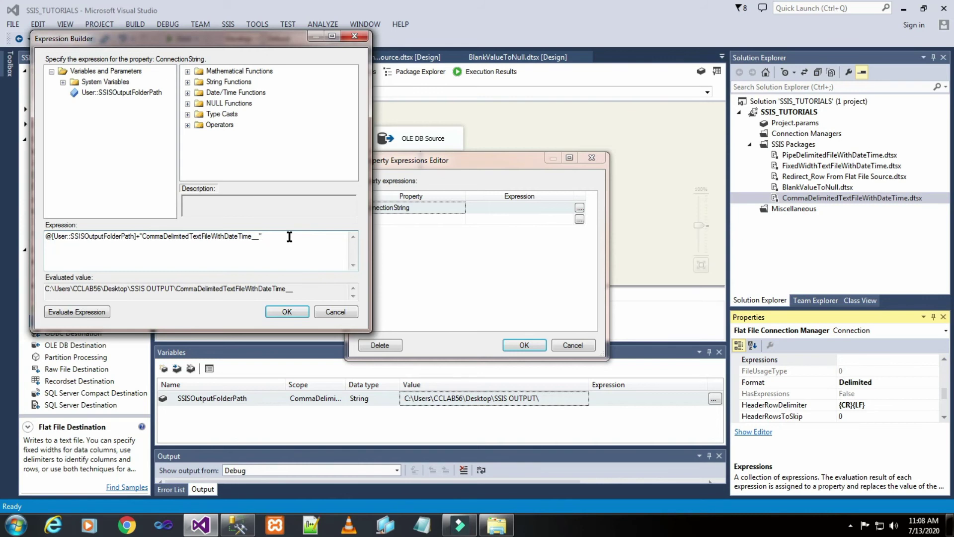
type("+")
type("getdate()")
key("BackSpace")
type(")")
left_click(100, 312)
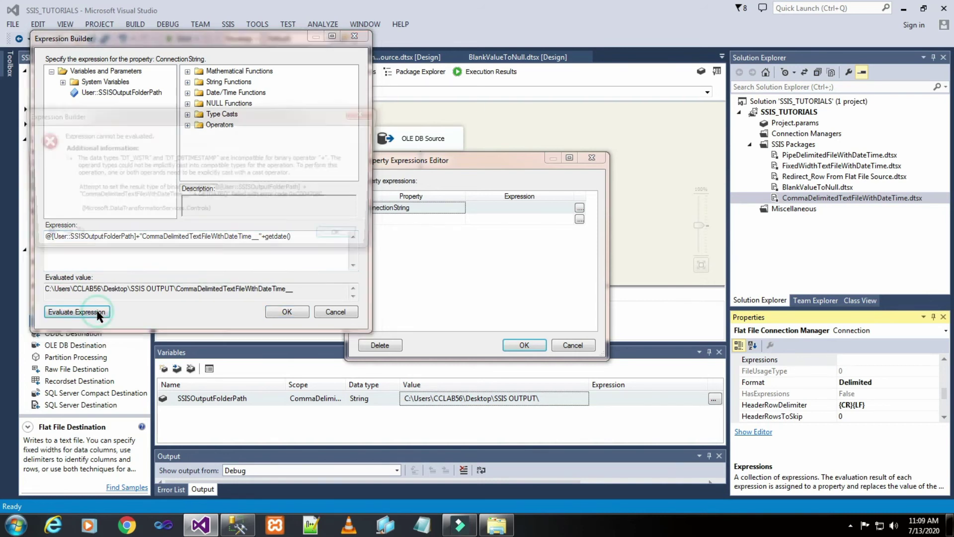
left_click(348, 239)
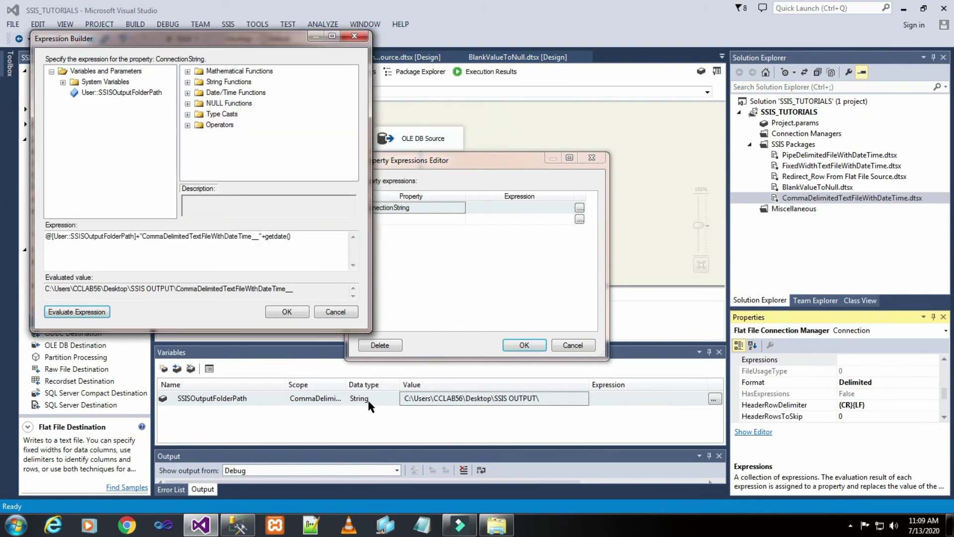
left_click(332, 36)
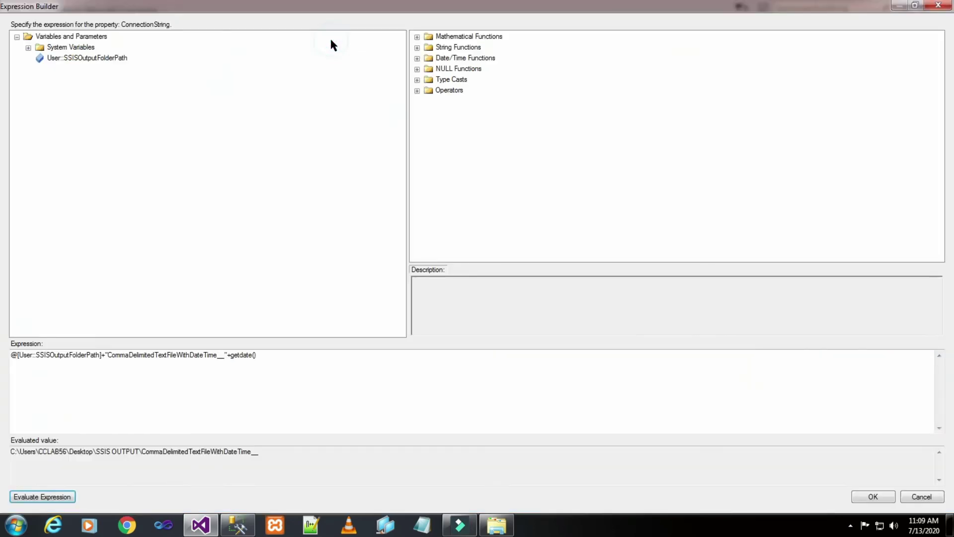
Step: Restore the Expression Builder window from full screen, widen it and reposition it over the designer
left_click(915, 5)
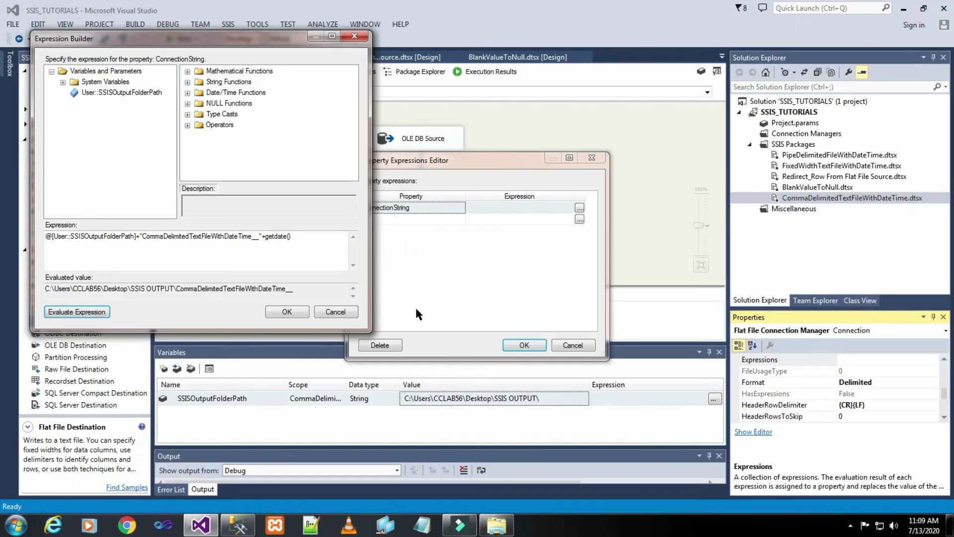
left_click_drag(370, 302, 790, 304)
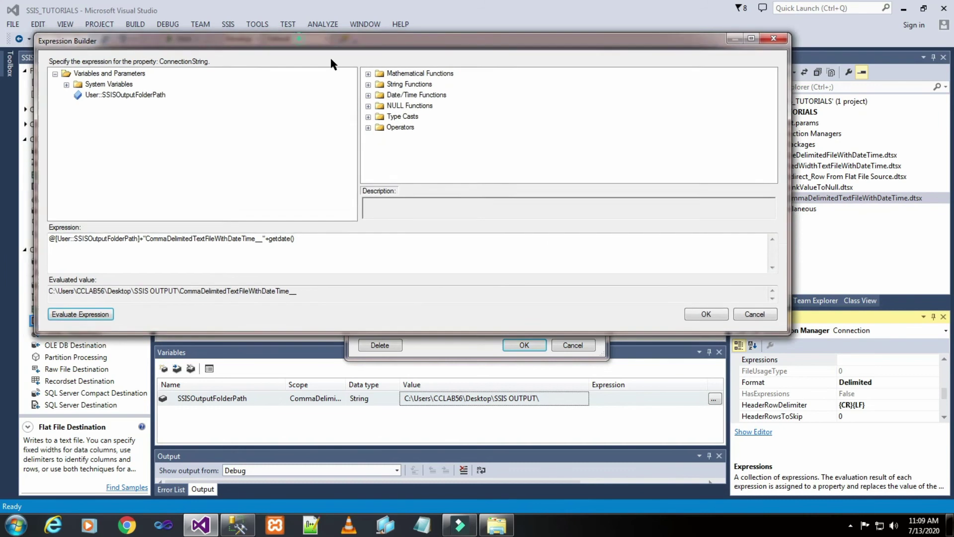
left_click_drag(299, 43, 362, 70)
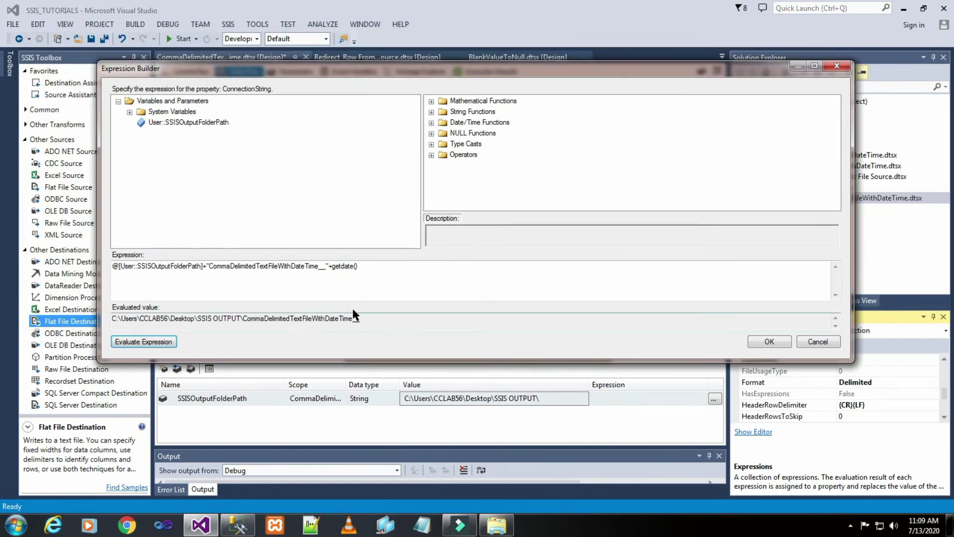
Step: Cast getdate() to text by inserting (DT_WSTR,50) before it, evaluate the expression and check the fractional seconds
left_click(383, 270)
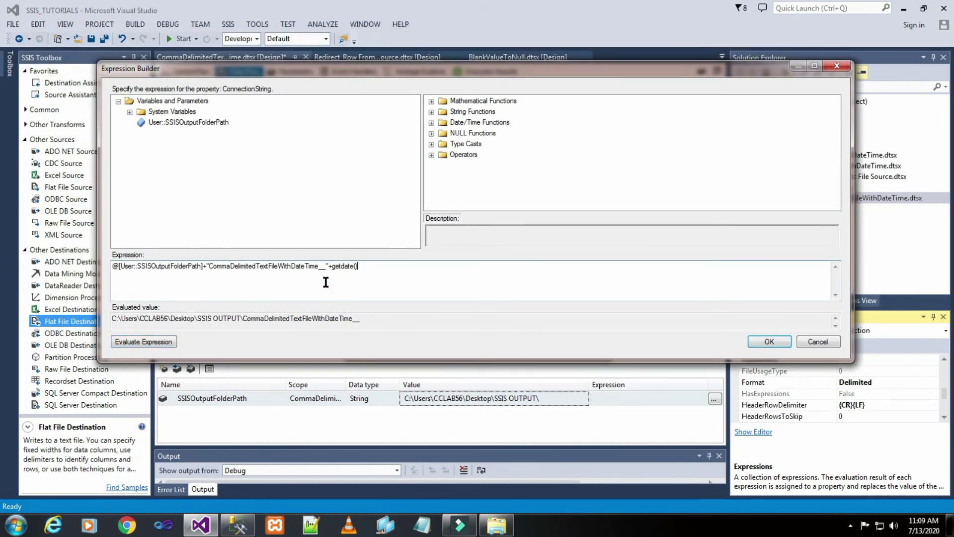
left_click(332, 266)
left_click(333, 266)
type("(DT_WSTR,50)")
left_click(420, 267)
left_click(159, 343)
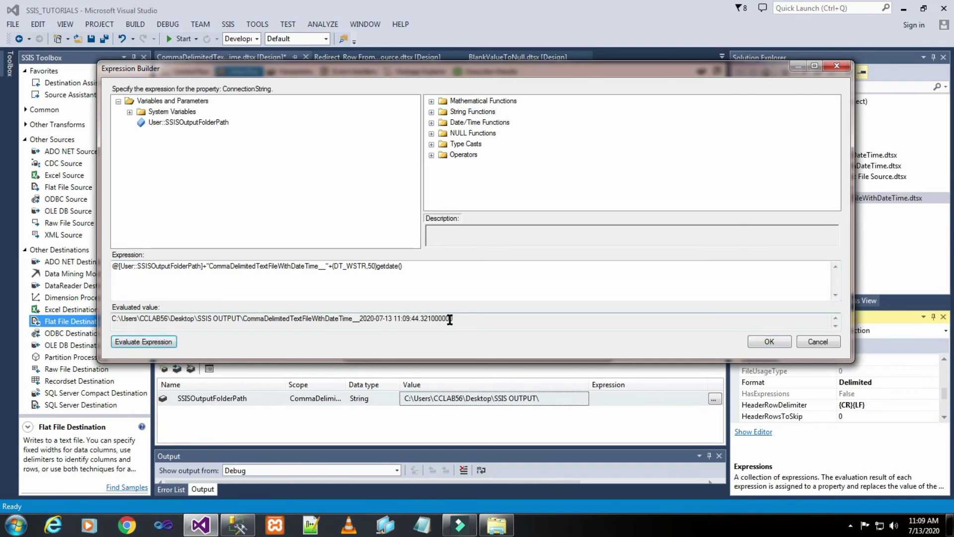
left_click_drag(358, 318, 462, 318)
left_click(472, 322)
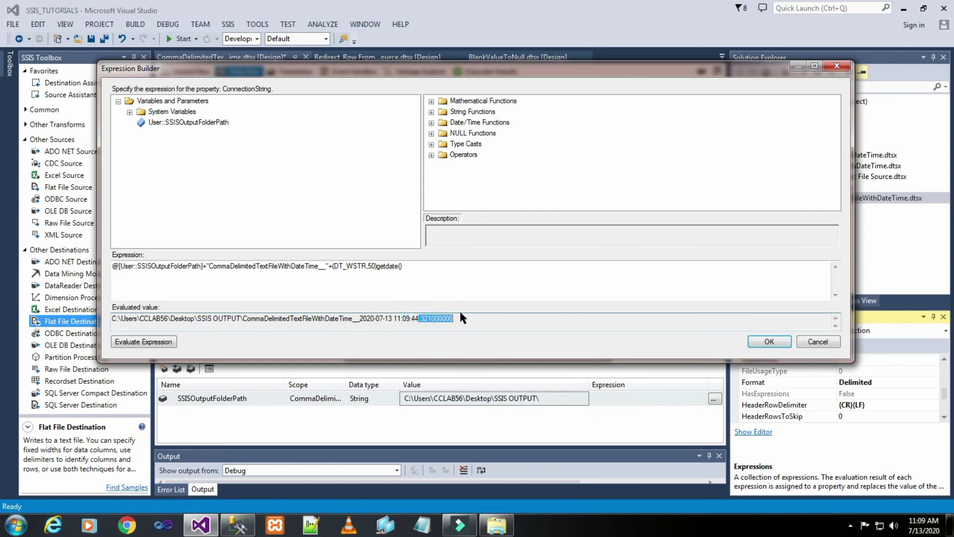
Step: Wrap the cast date in Substring( with 1,19) after getdate() and try to evaluate the expression
left_click(332, 268)
type("s")
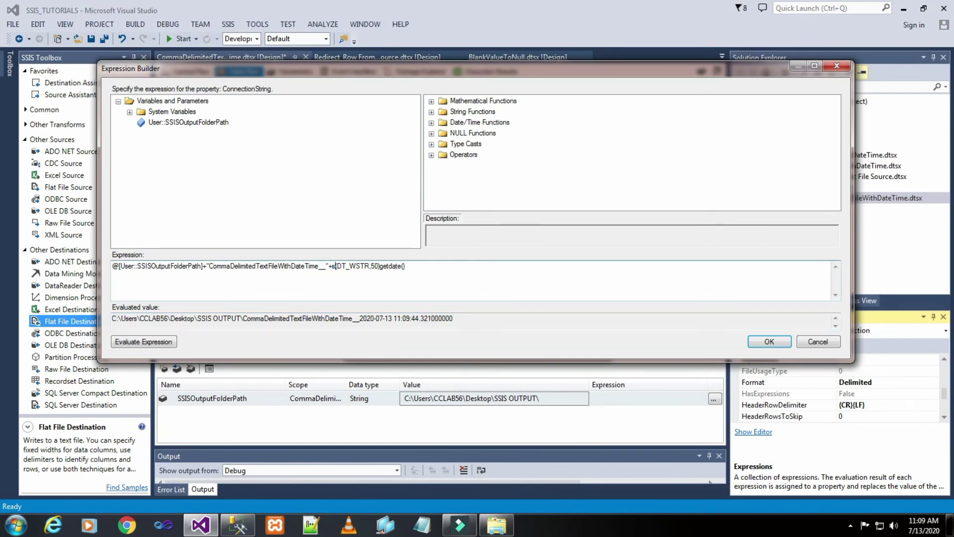
type("UBSTR")
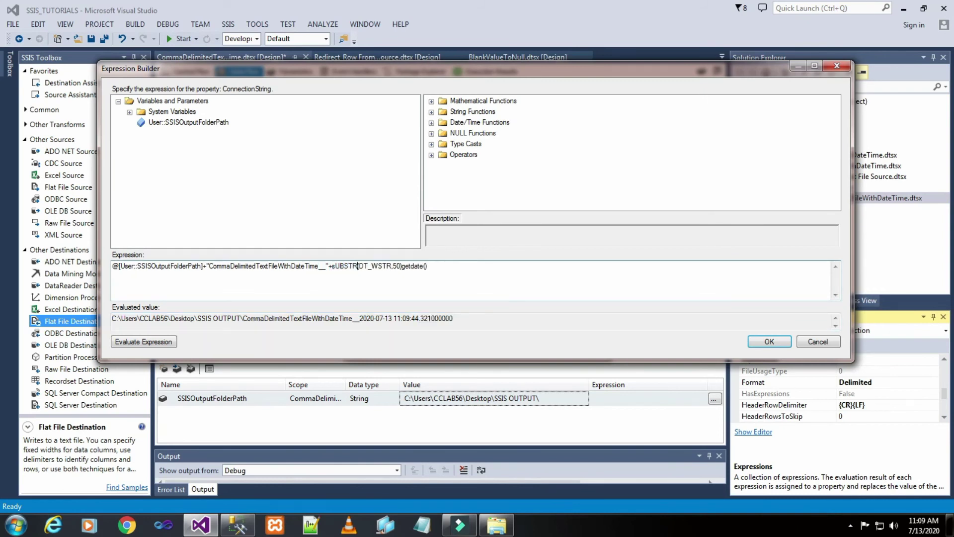
key("BackSpace")
key("BackSpace")
key("BackSpace")
key("BackSpace")
key("BackSpace")
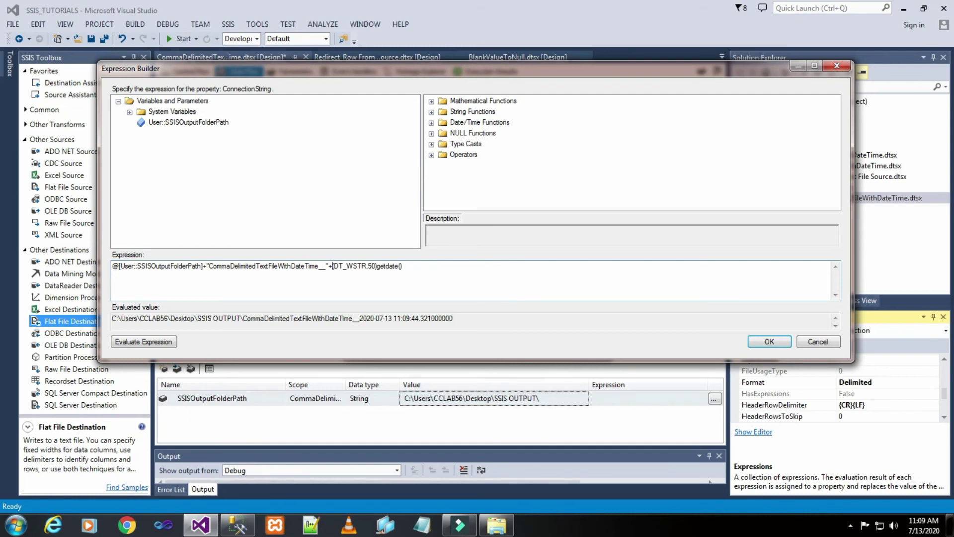
type("Substring")
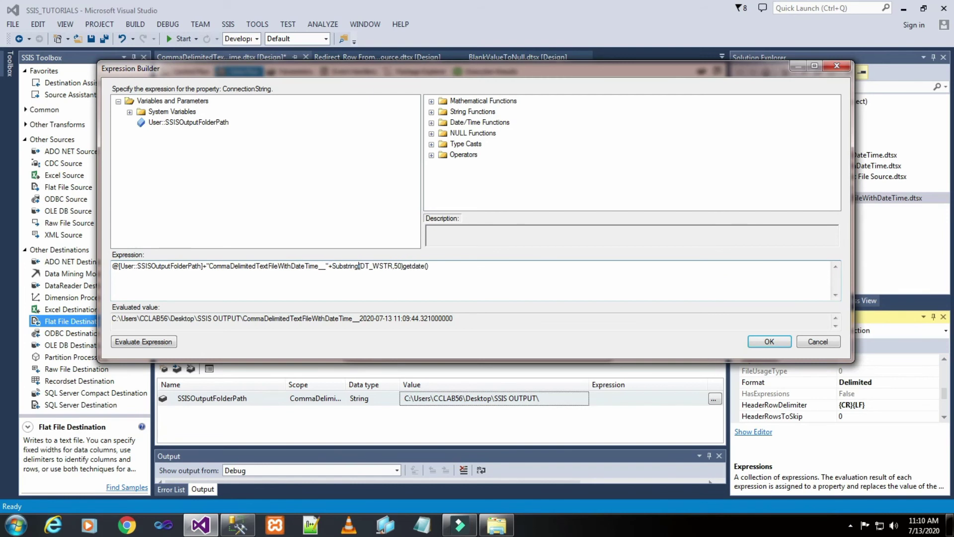
type("(")
type("1,19)")
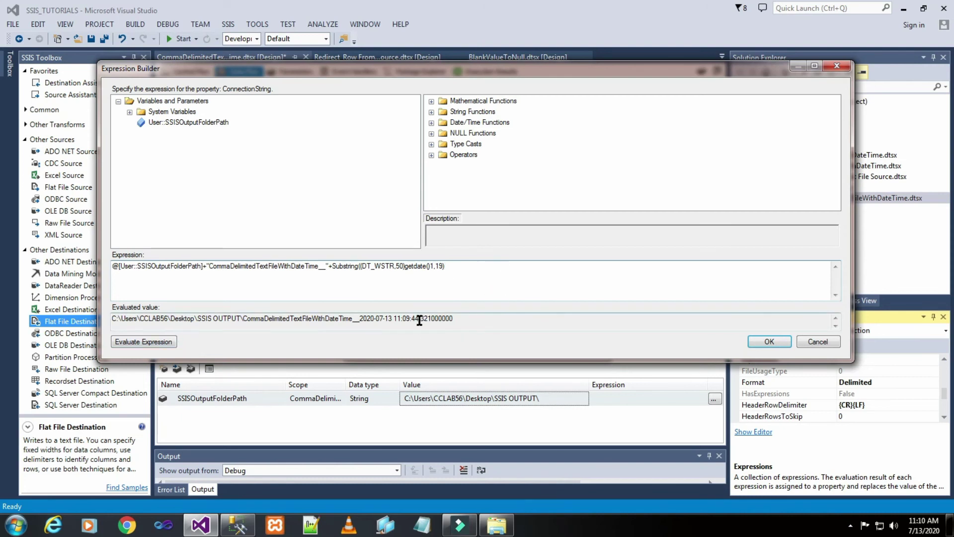
left_click_drag(420, 320, 464, 322)
left_click(151, 346)
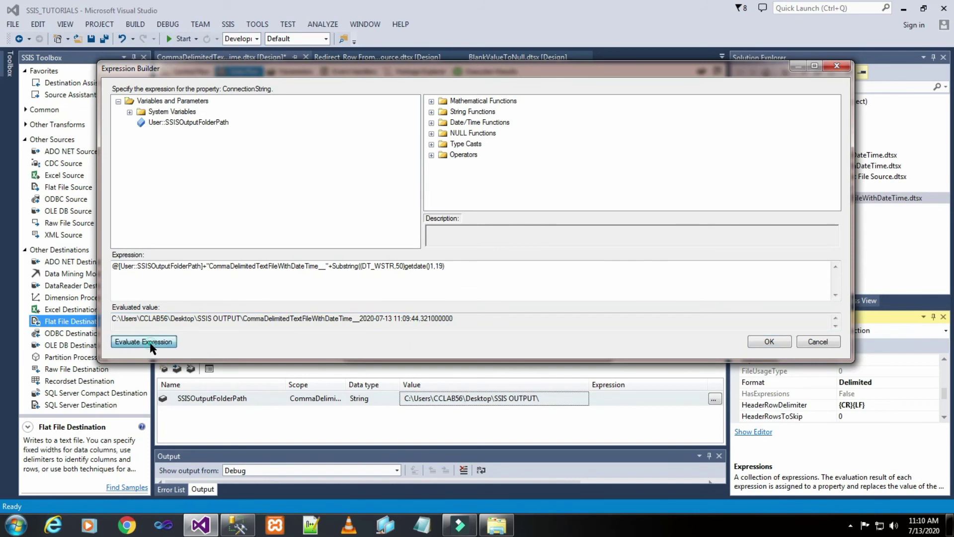
Step: Add the missing comma after getdate() so the Substring arguments end in ,1,19) and evaluate the expression
left_click(622, 266)
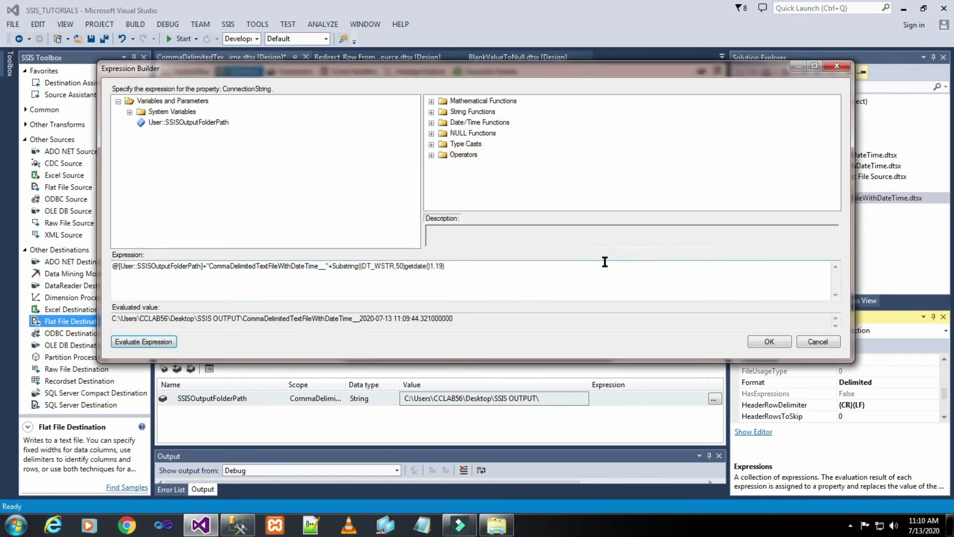
left_click(431, 267)
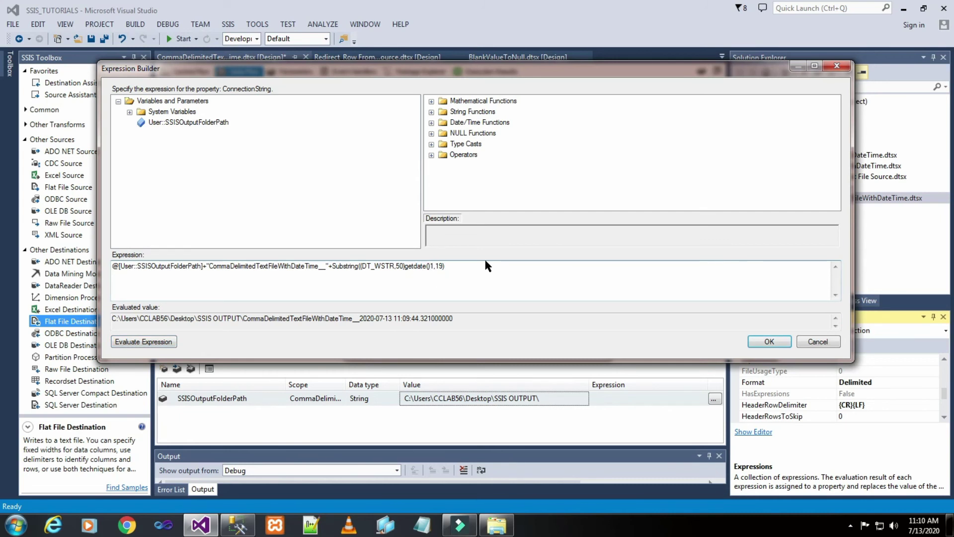
key("Right")
key("Right")
key("BackSpace")
type(",1,")
left_click(158, 342)
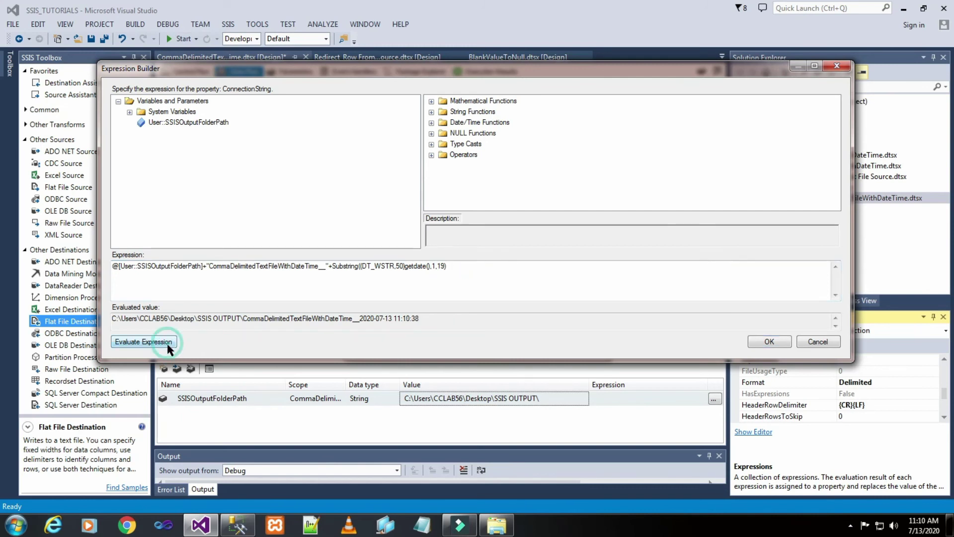
Step: Re-evaluate the expression repeatedly and compare the seconds in the evaluated file name with the Substring arguments
left_click(419, 320)
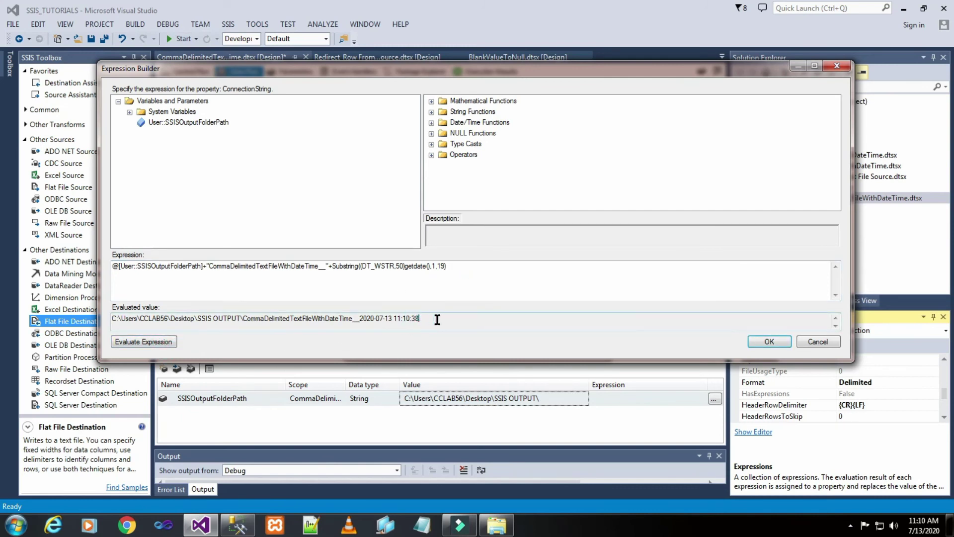
left_click(487, 284)
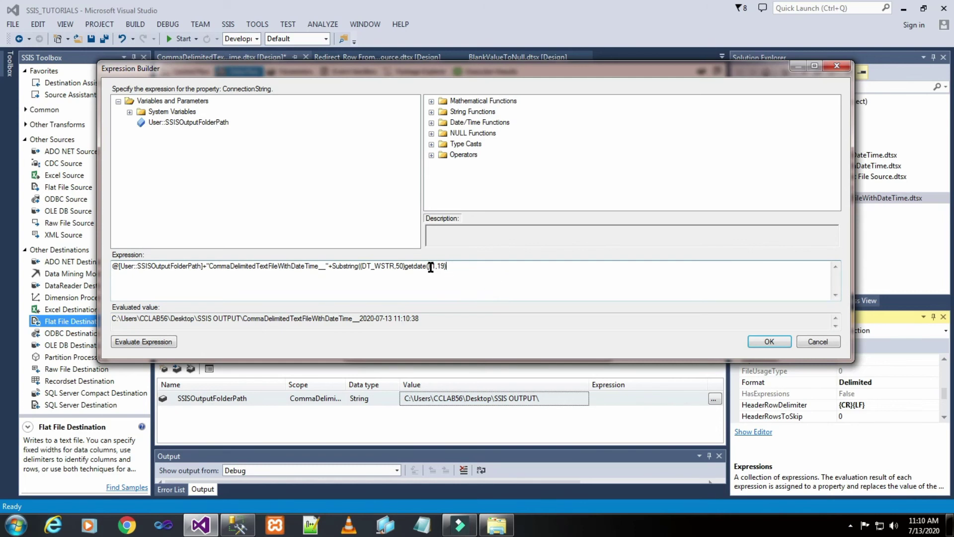
left_click_drag(430, 267, 444, 267)
left_click(503, 272)
left_click(170, 343)
left_click(428, 320)
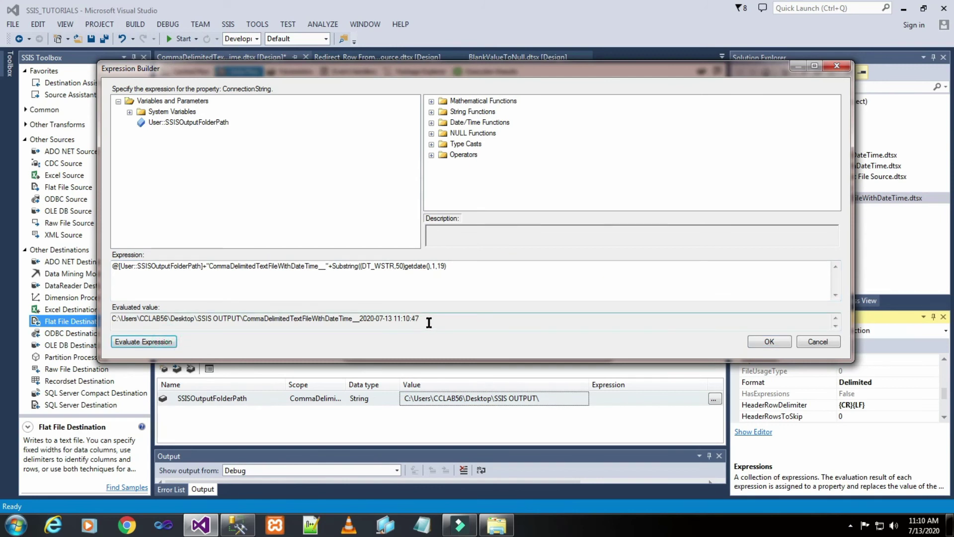
left_click_drag(420, 319, 410, 319)
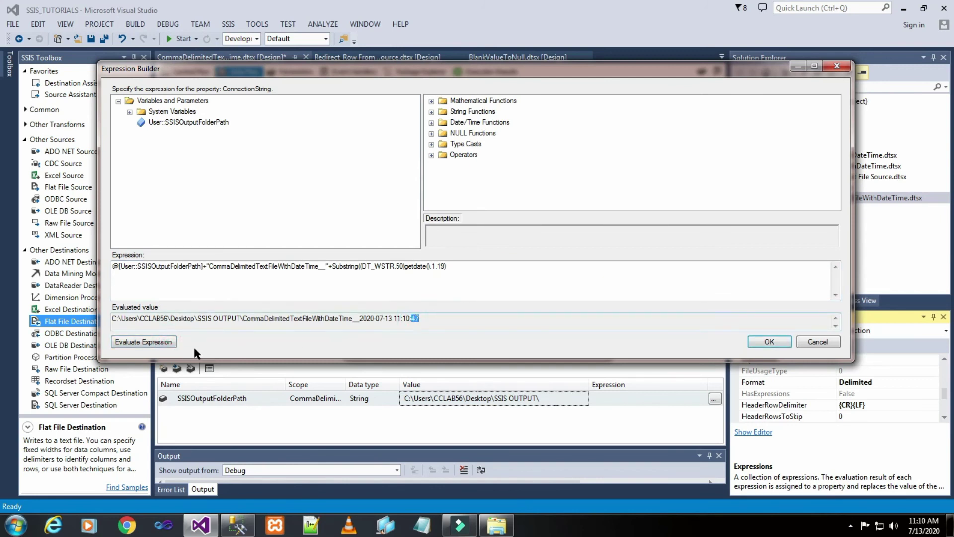
left_click(171, 342)
left_click_drag(415, 318, 420, 318)
left_click(464, 274)
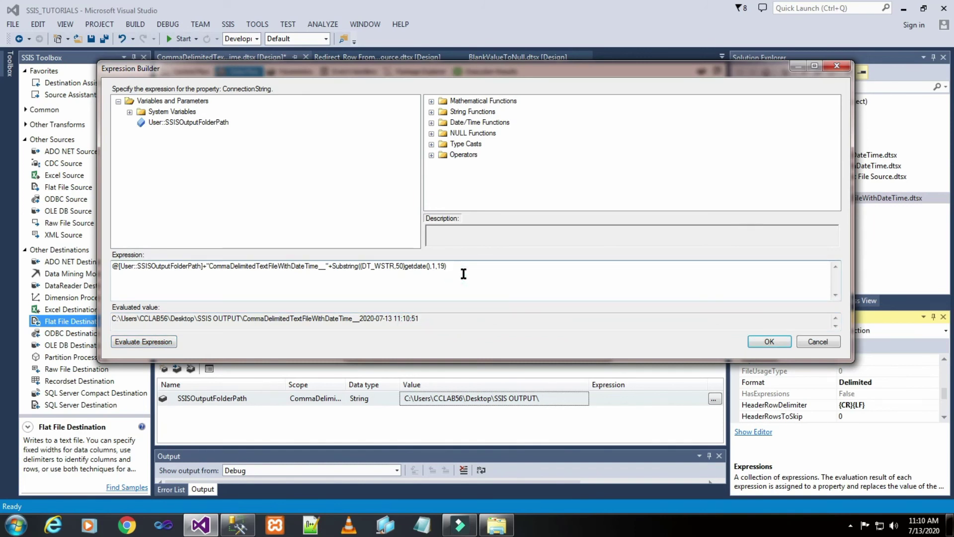
Step: Enclose the Substring call in Replace( with "-","") to strip the hyphens from the date, and evaluate the expression
left_click(384, 318)
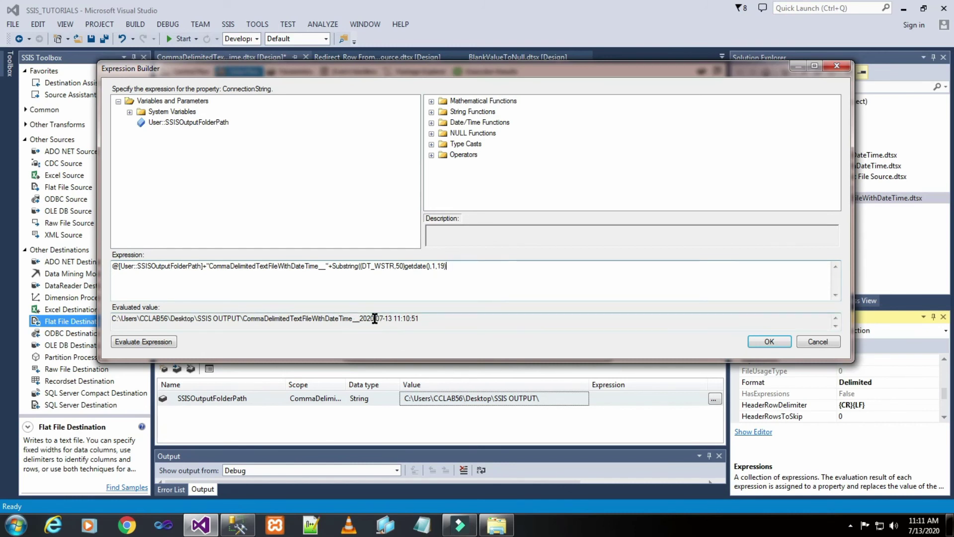
left_click(507, 283)
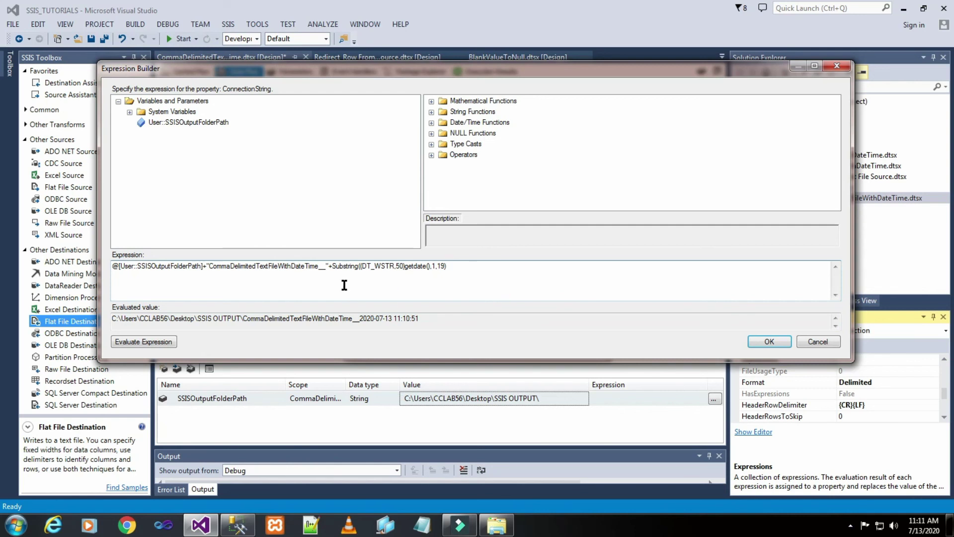
left_click(331, 267)
type("Re")
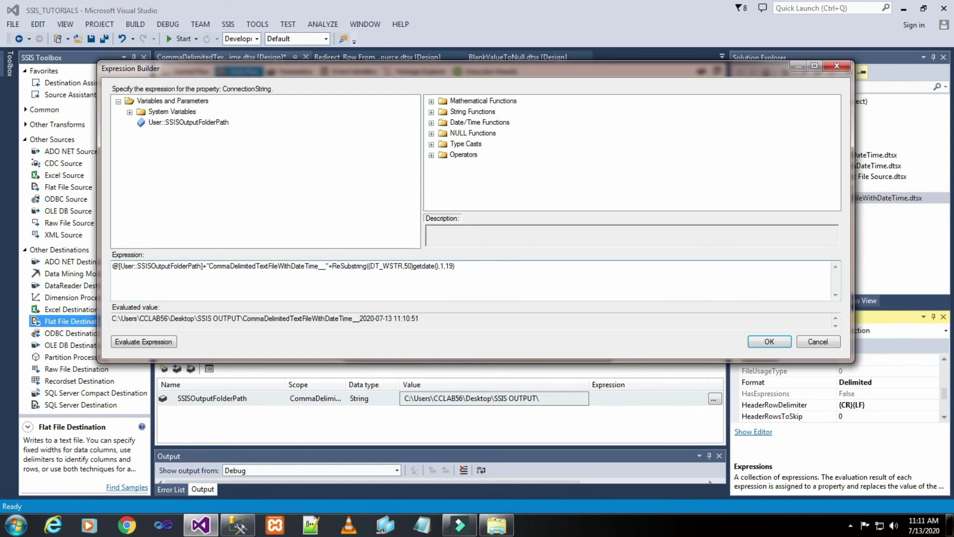
type("place")
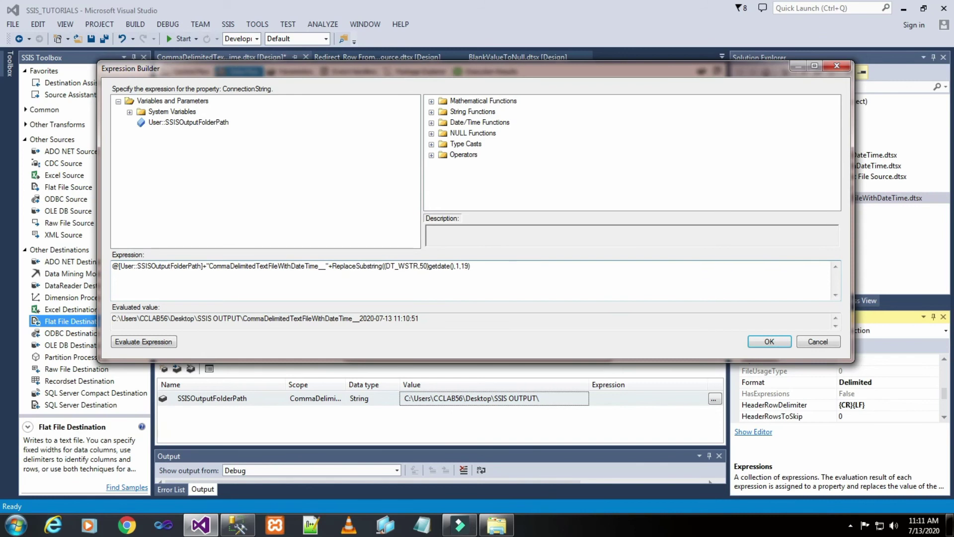
type("(")
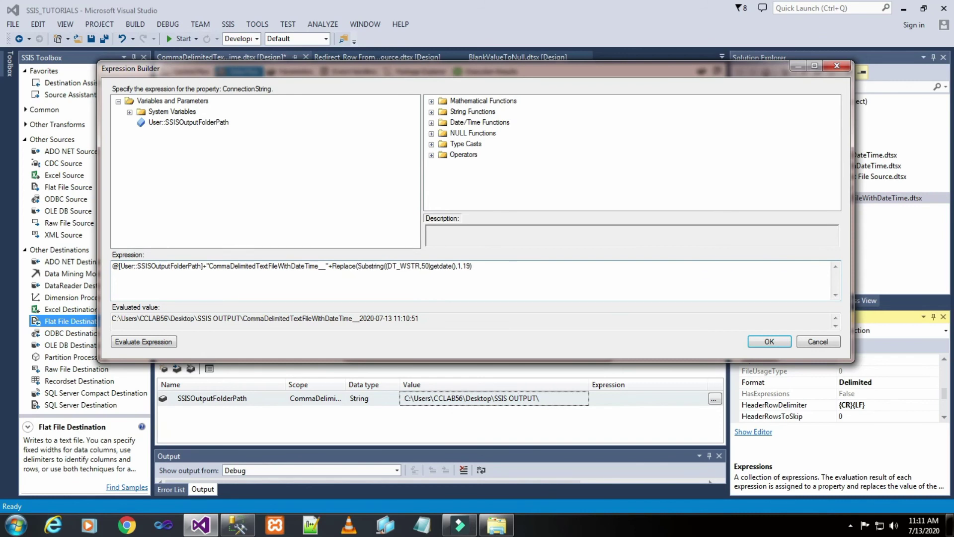
type(",")
type("\"-\",\"")
left_click(149, 341)
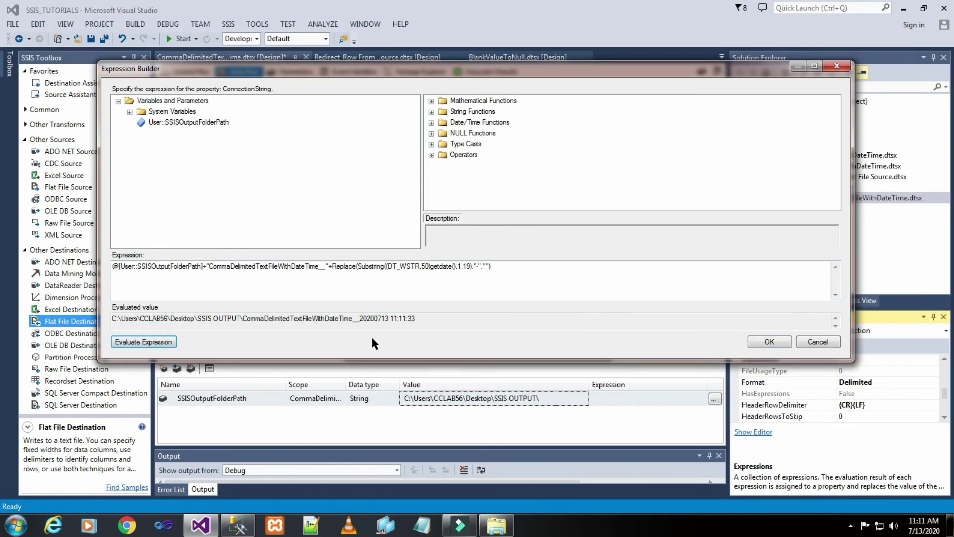
left_click_drag(362, 318, 384, 320)
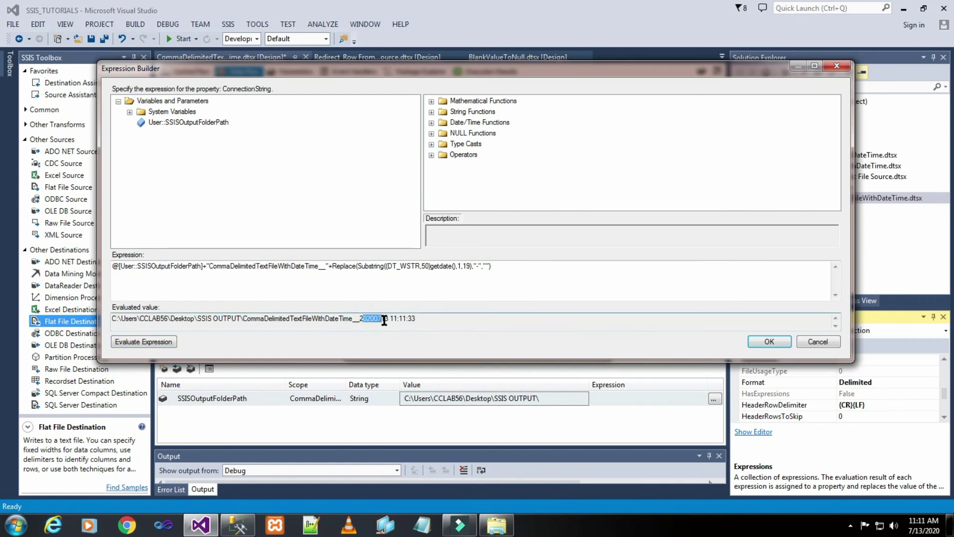
left_click(458, 297)
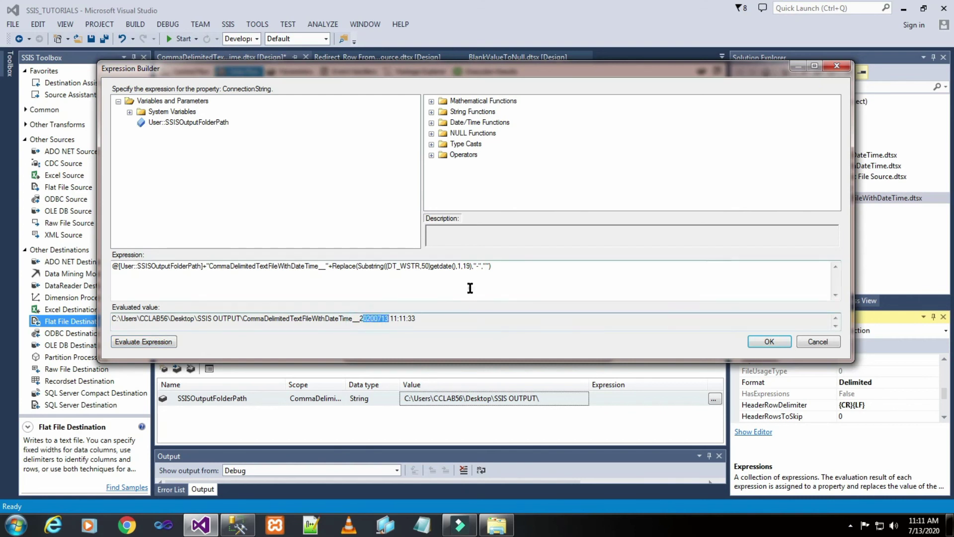
Step: Enclose the hyphen-stripping Replace call in a second Replace( with " " as the text to search for
left_click(388, 318)
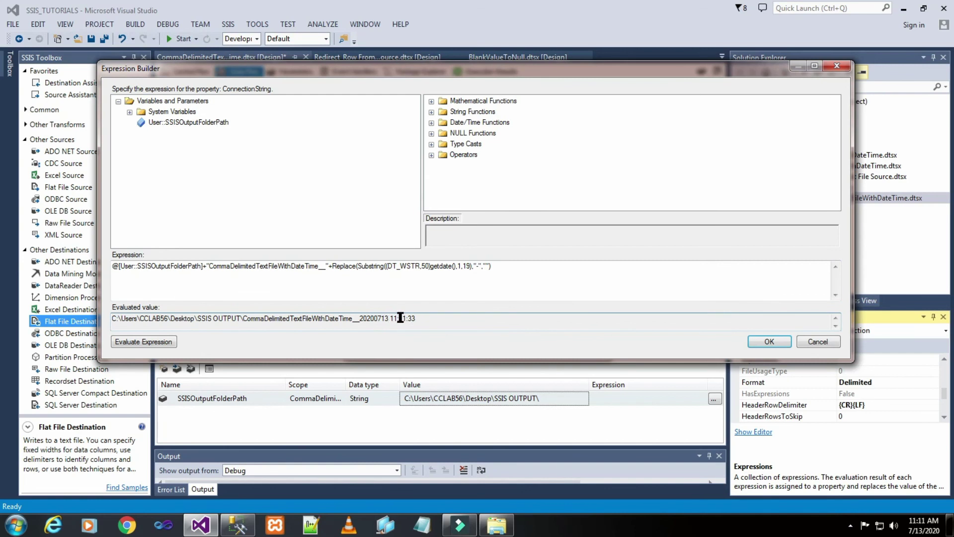
left_click_drag(391, 318, 388, 318)
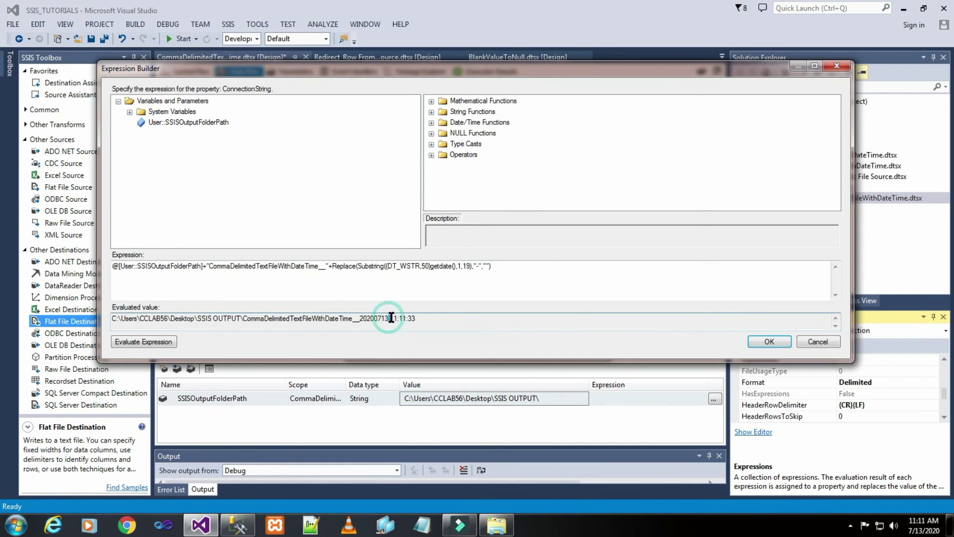
left_click(536, 275)
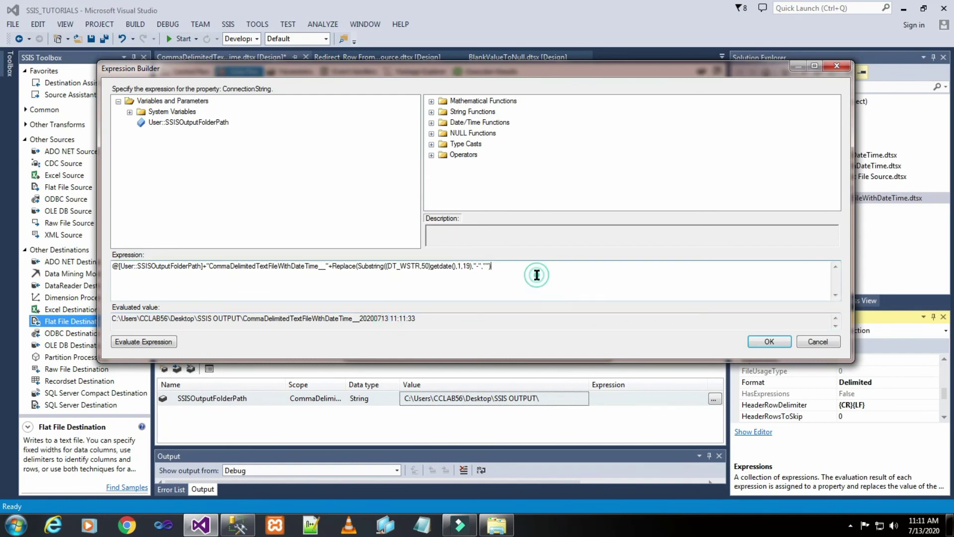
left_click(333, 266)
type("Replace")
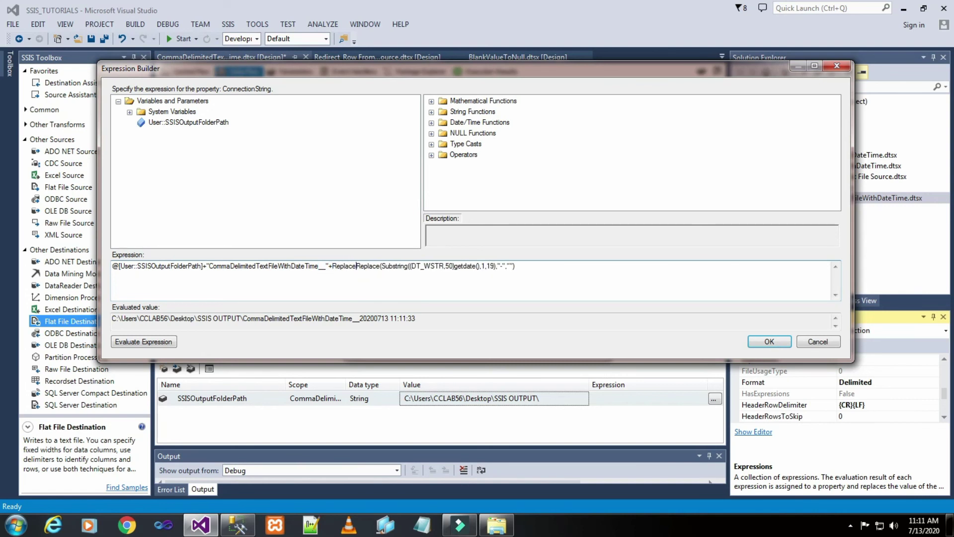
type("(")
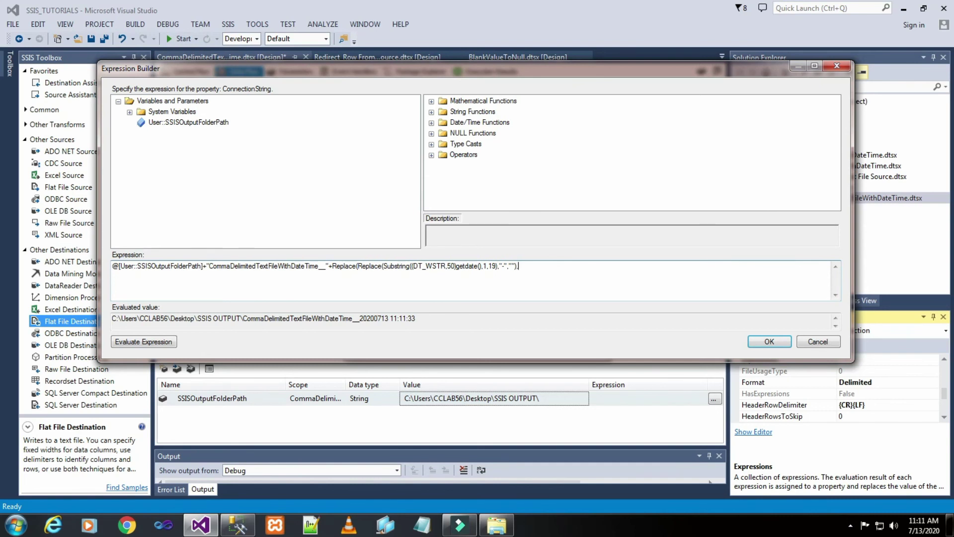
type("\"")
type("\"")
key("Left")
type(",")
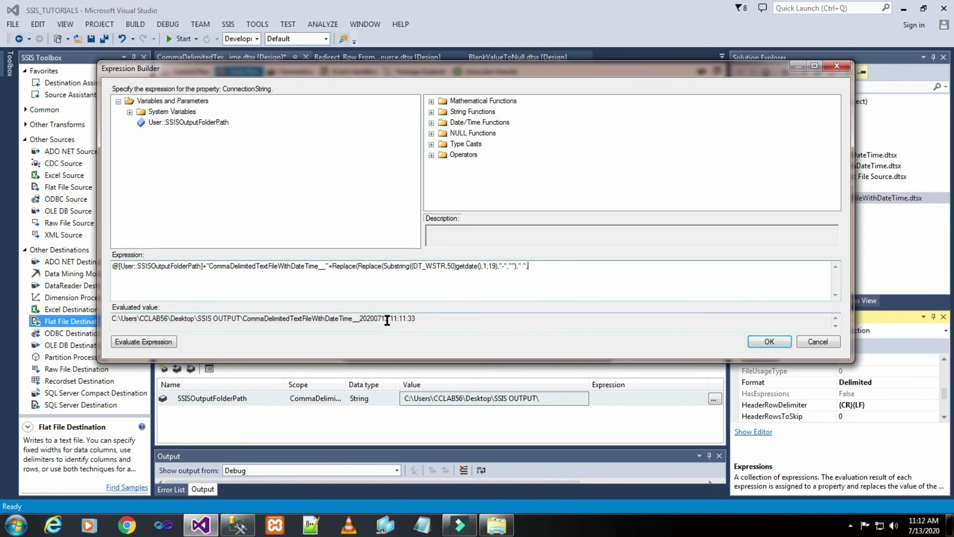
Step: Complete the outer Replace with "_") so an underscore substitutes the space between date and time, and evaluate the expression
left_click_drag(387, 318, 393, 318)
left_click(534, 270)
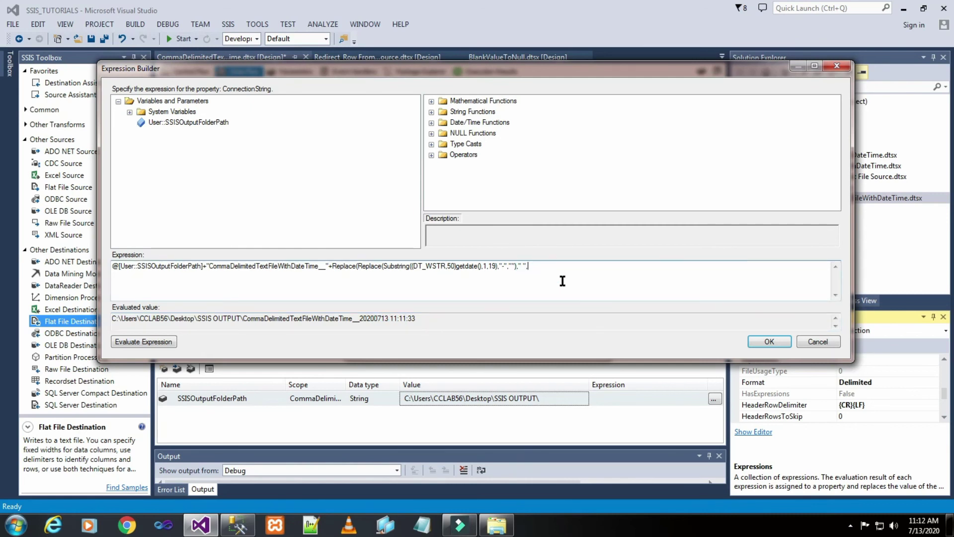
type("\"")
type("_\")")
left_click(159, 343)
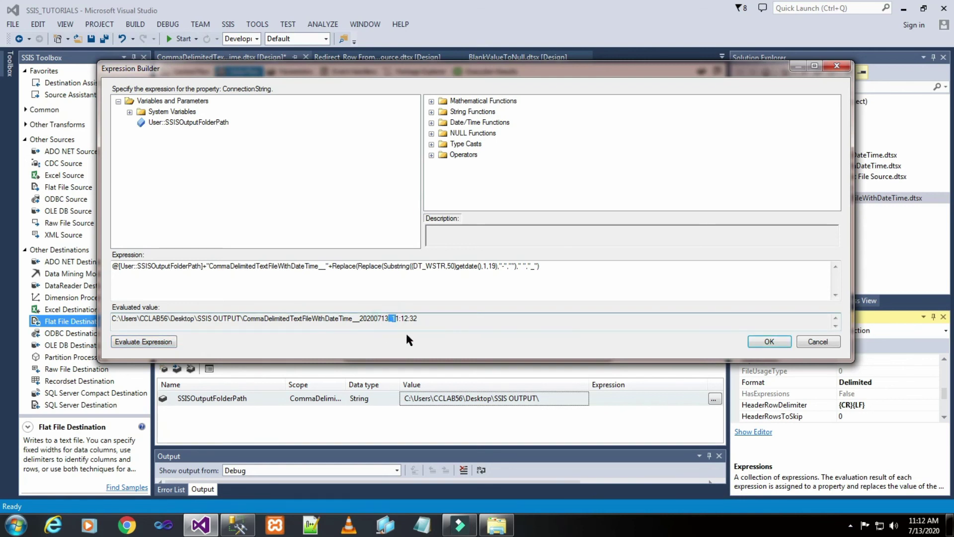
Step: Enclose the nested Replace calls in a third Replace( with ":","") to strip the colons from the time, and evaluate the expression
left_click(437, 284)
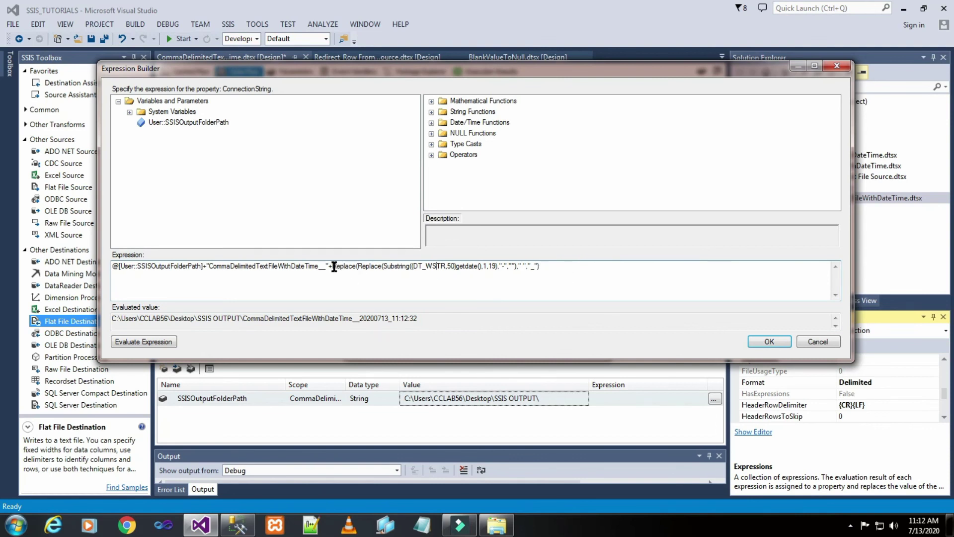
left_click(332, 266)
type("Replace")
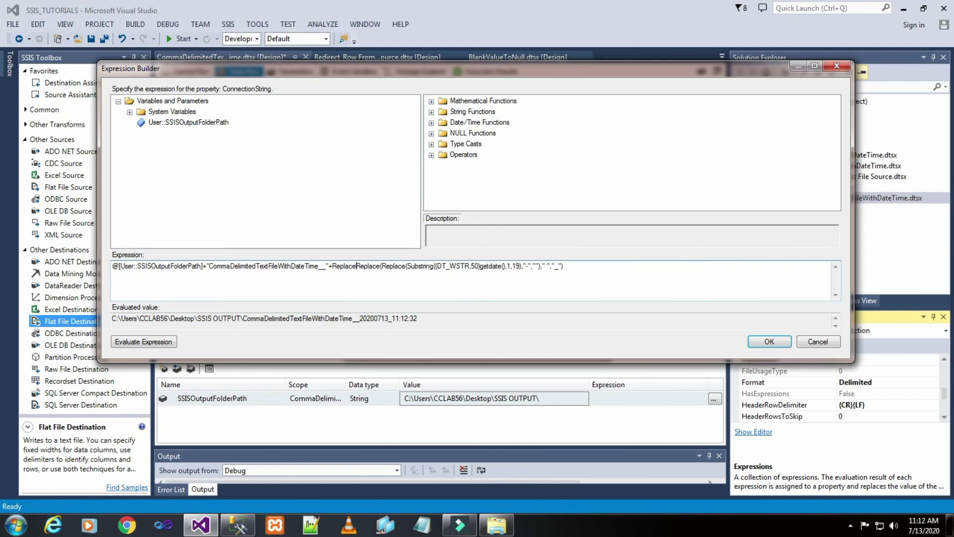
type("(")
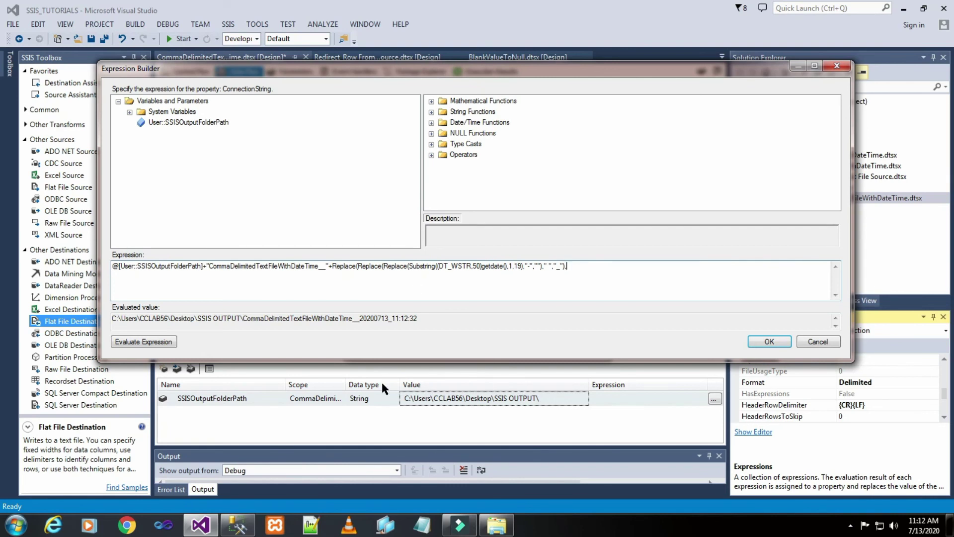
left_click(398, 319)
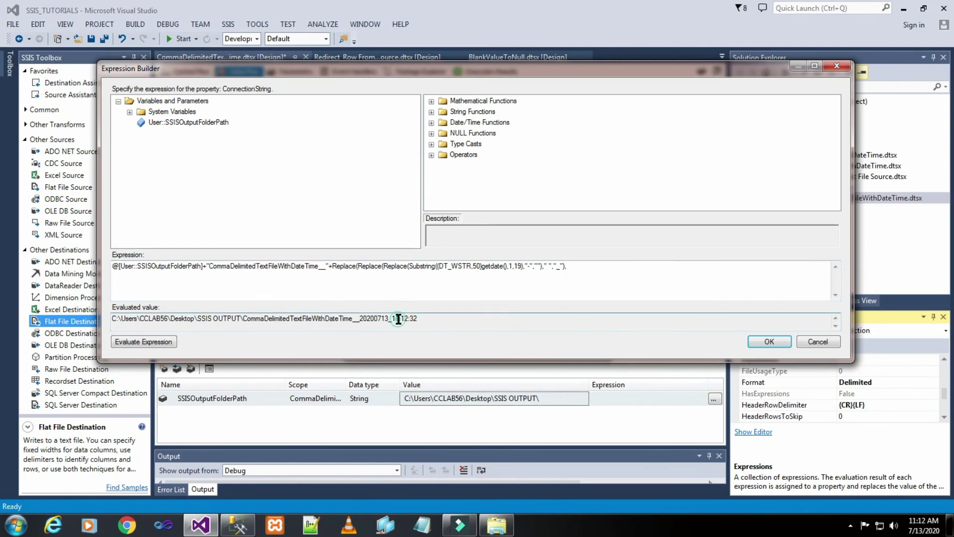
left_click(409, 320)
left_click(592, 267)
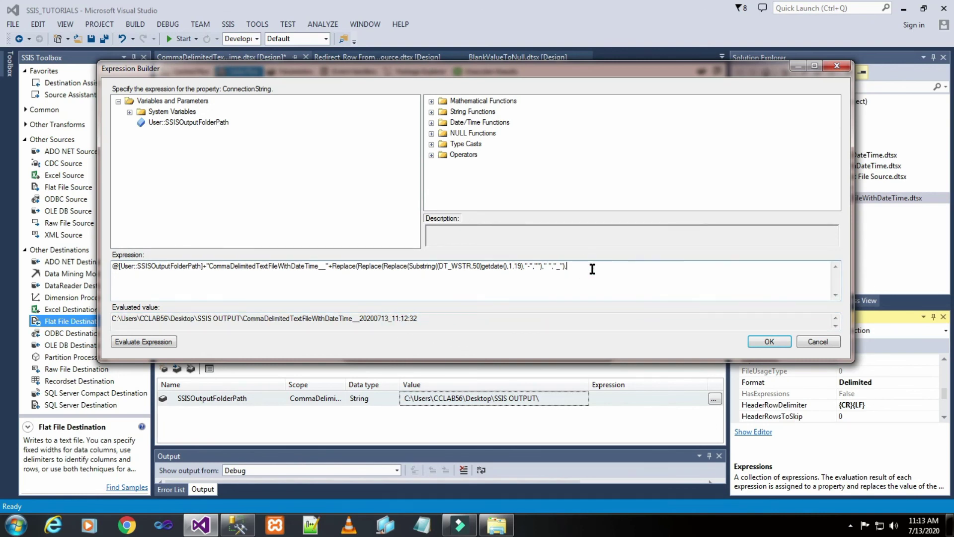
type("\"")
type("\":\",\"\"")
left_click(401, 318)
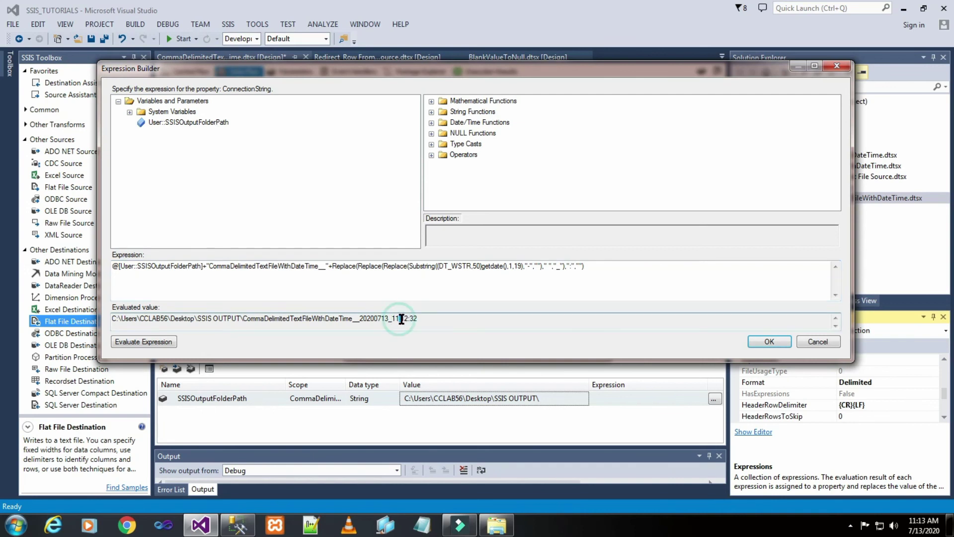
left_click(465, 296)
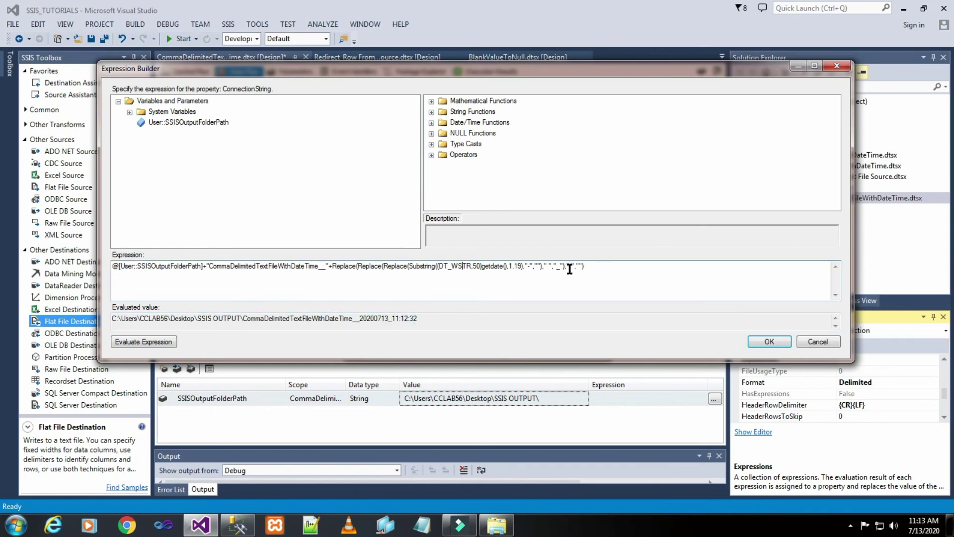
left_click(569, 267)
left_click(578, 266)
key("BackSpace")
left_click(174, 343)
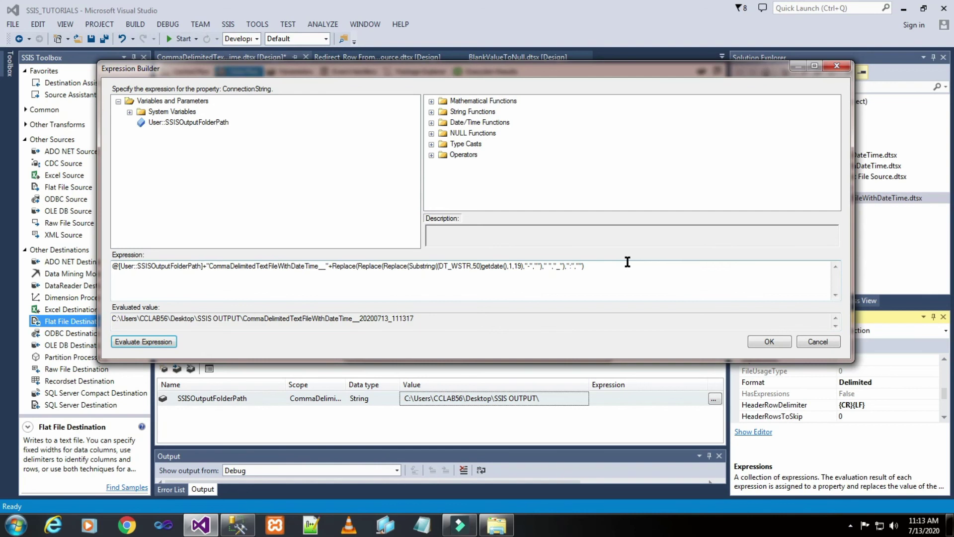
Step: Append +".txt" to the end of the expression and evaluate it several times
left_click(622, 268)
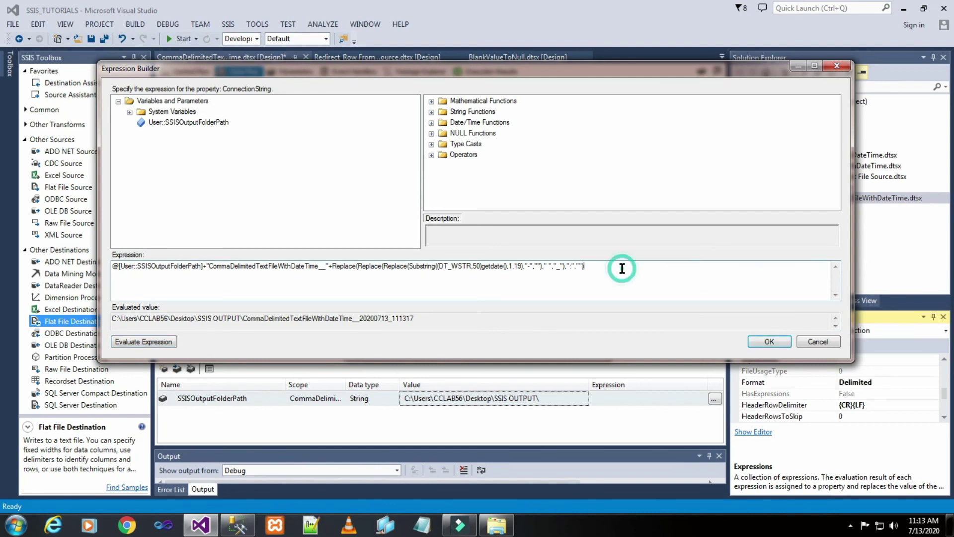
type("+")
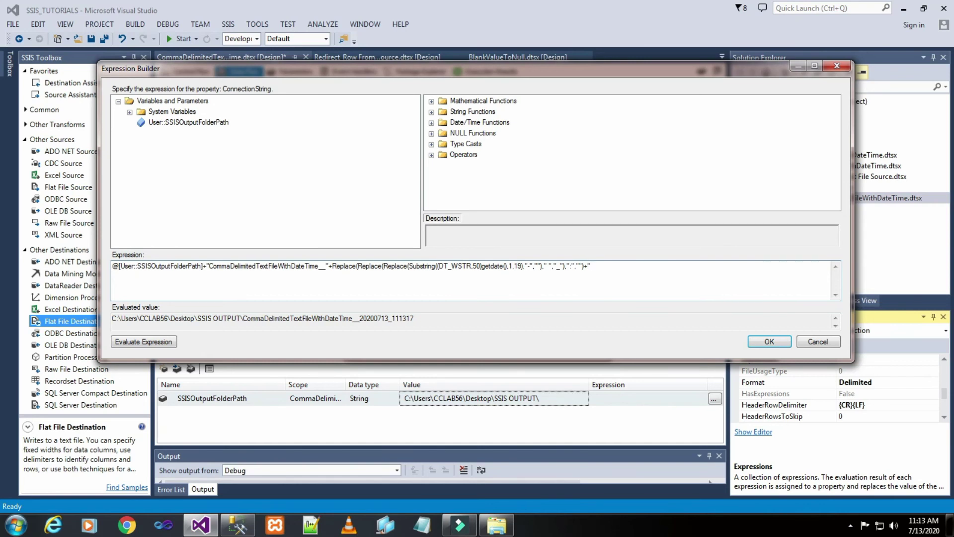
type("\".txt\"")
left_click(139, 343)
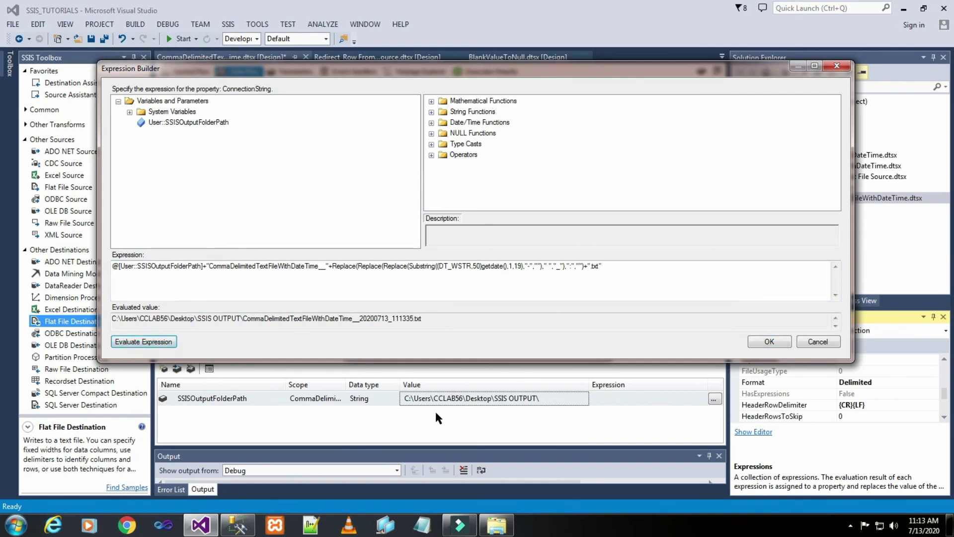
left_click(160, 347)
left_click(160, 347)
left_click(149, 342)
left_click(149, 343)
Step: Accept the ConnectionString expression, confirm the property expressions and save the package
left_click(759, 343)
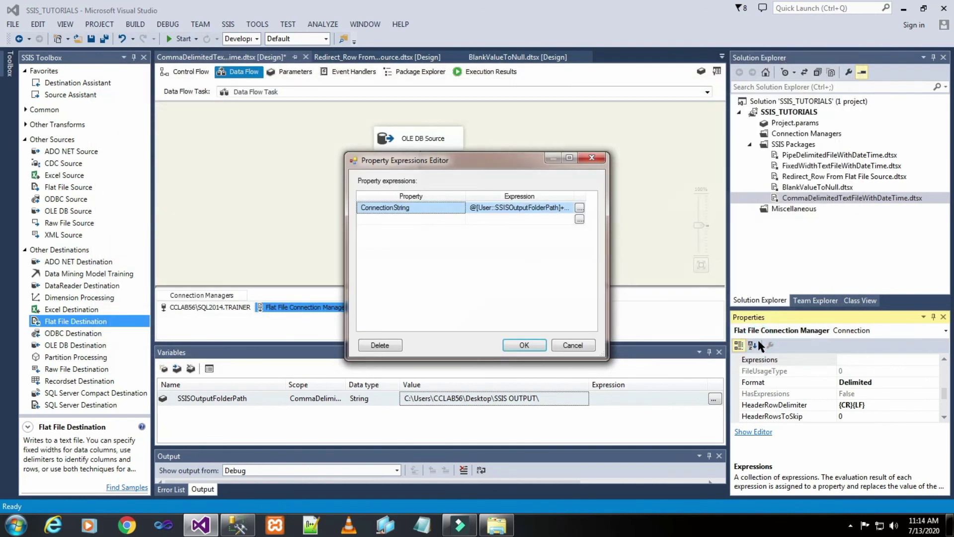
left_click(523, 345)
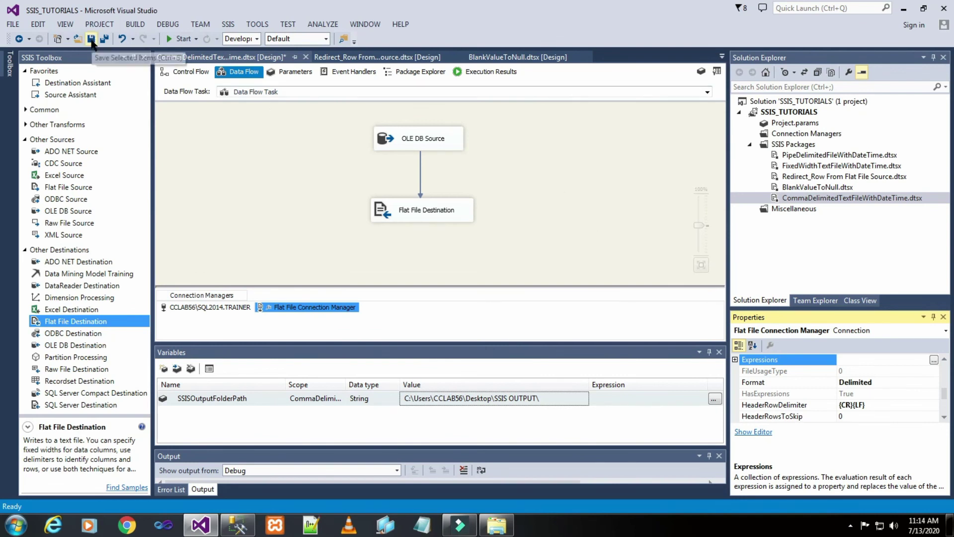
left_click(91, 39)
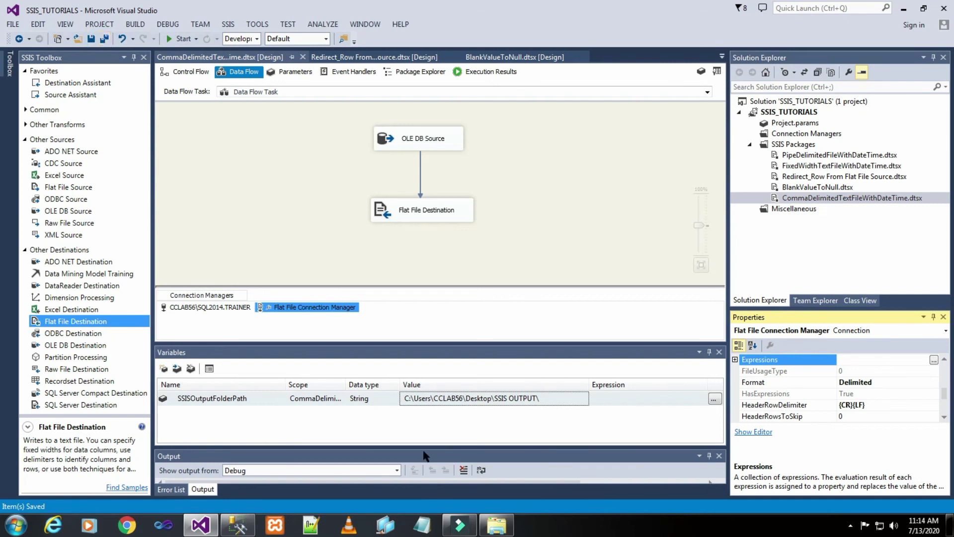
Step: Switch to the SSIS OUTPUT folder in Windows Explorer, refresh and widen its window, and check its path and existing files
left_click(497, 525)
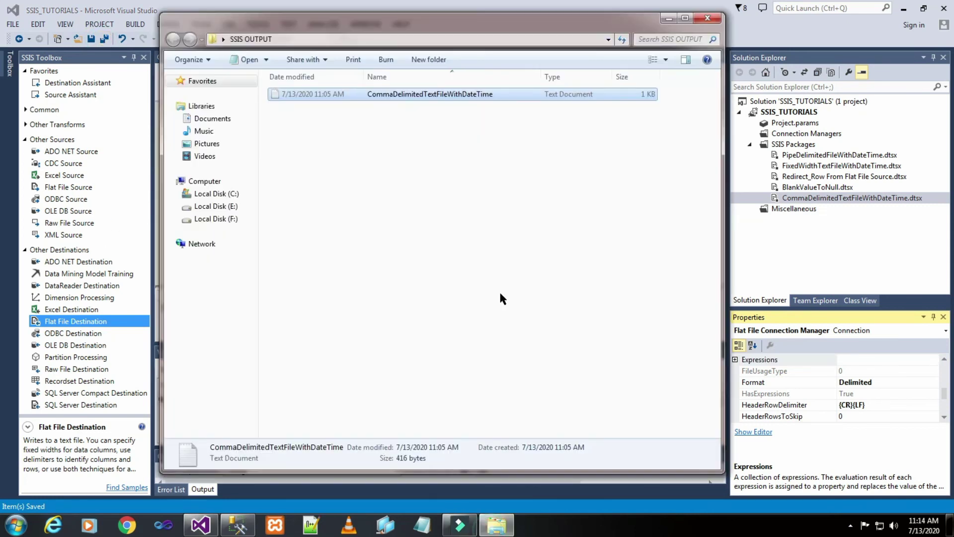
right_click(378, 206)
left_click(407, 255)
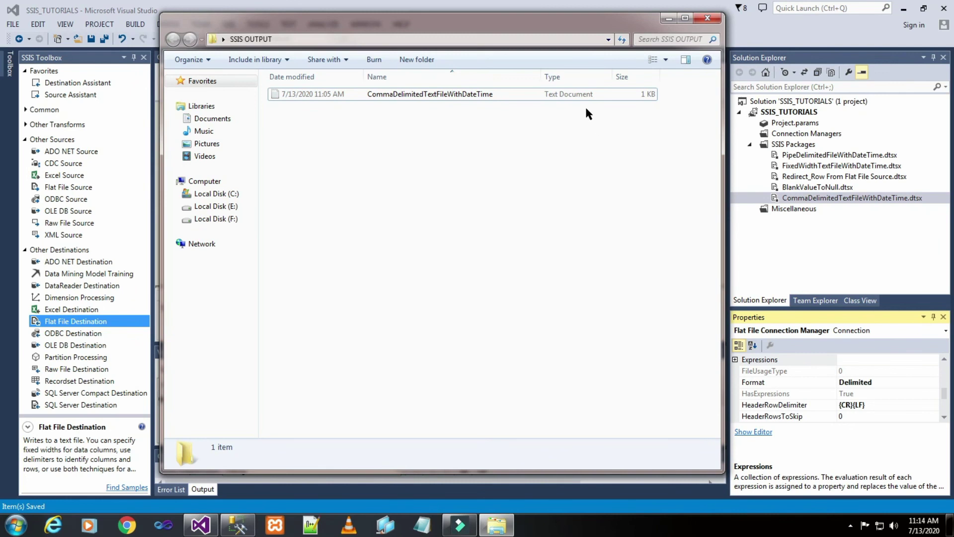
left_click_drag(724, 152, 909, 150)
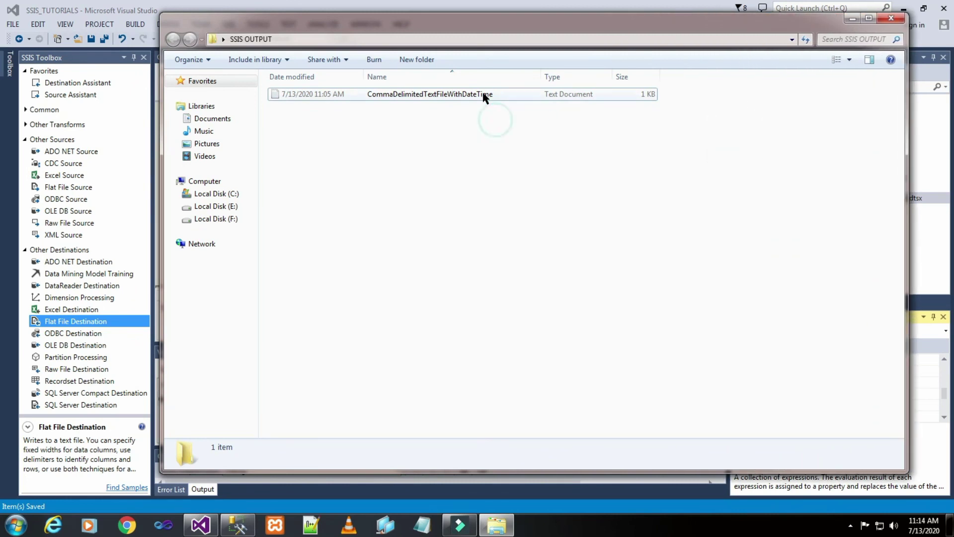
left_click(337, 39)
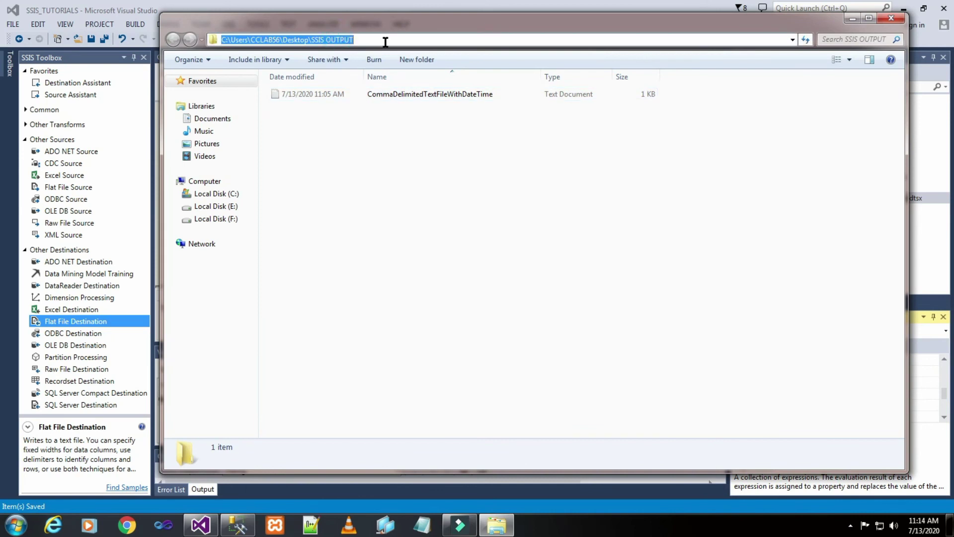
left_click(383, 39)
left_click(386, 46)
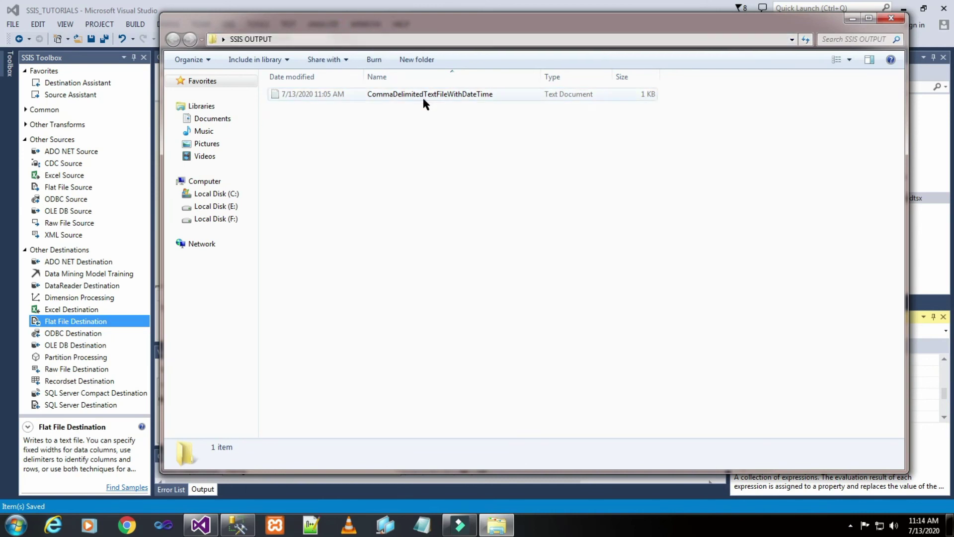
right_click(341, 204)
left_click(376, 255)
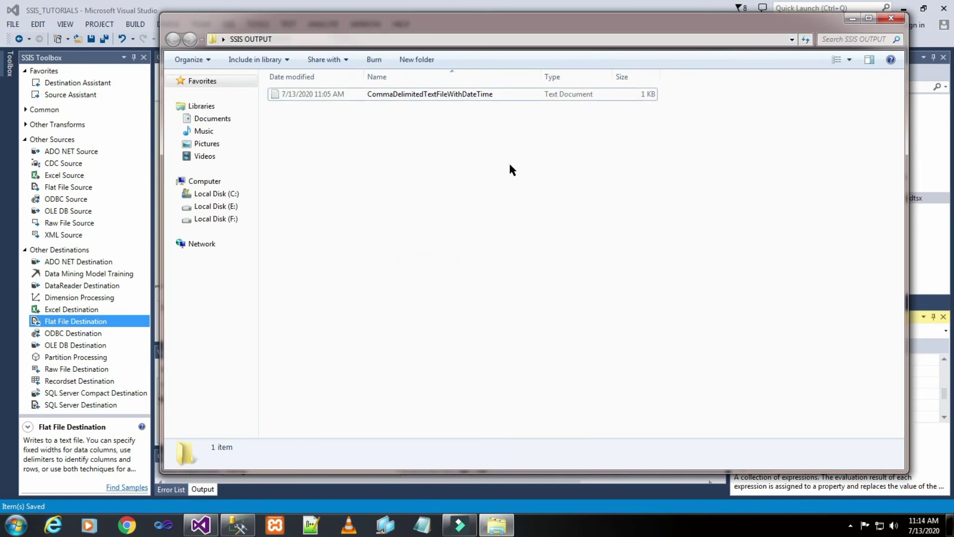
Step: Switch back to Visual Studio, run the comma-delimited package and stop debugging once it completes
left_click(191, 531)
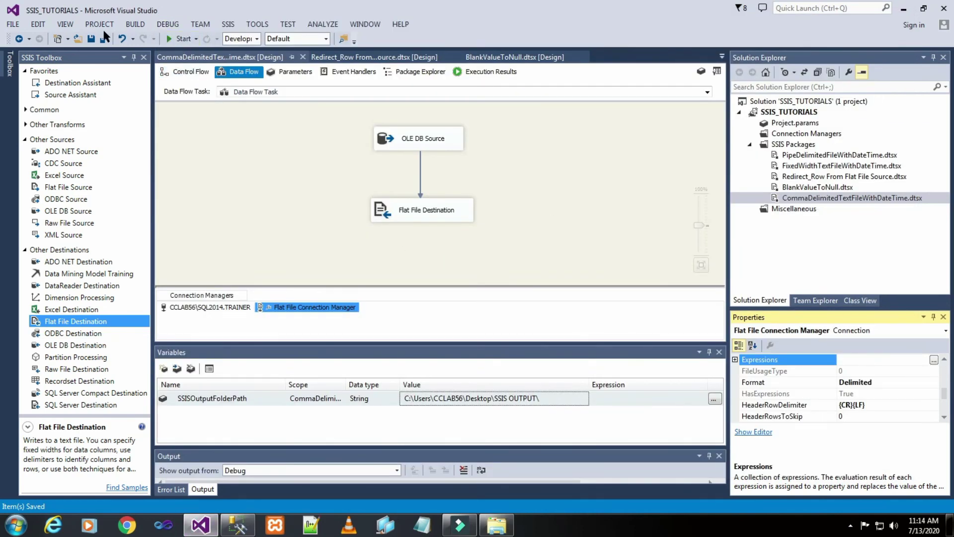
left_click(178, 38)
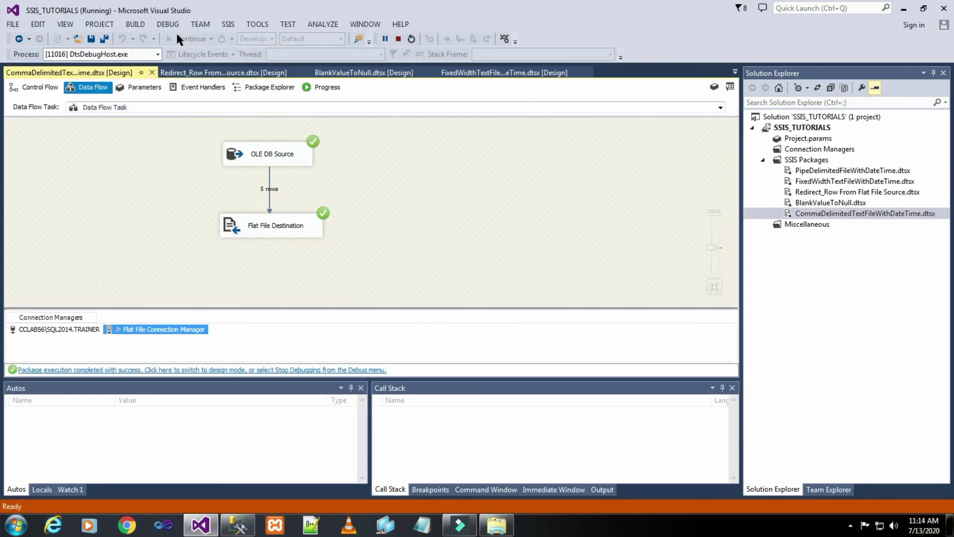
left_click(398, 38)
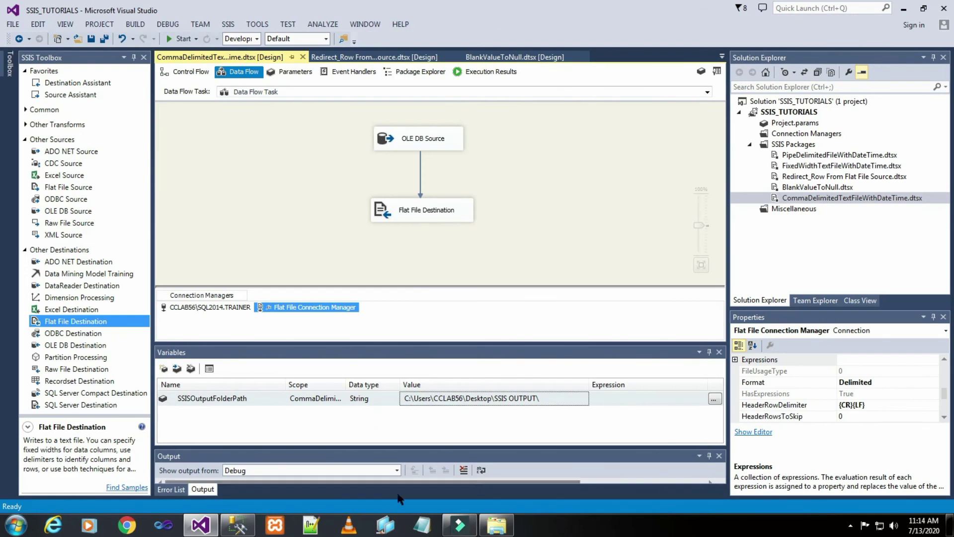
Step: Return to the SSIS OUTPUT folder and widen the Name column to compare the new file's full name with the system clock
left_click(494, 524)
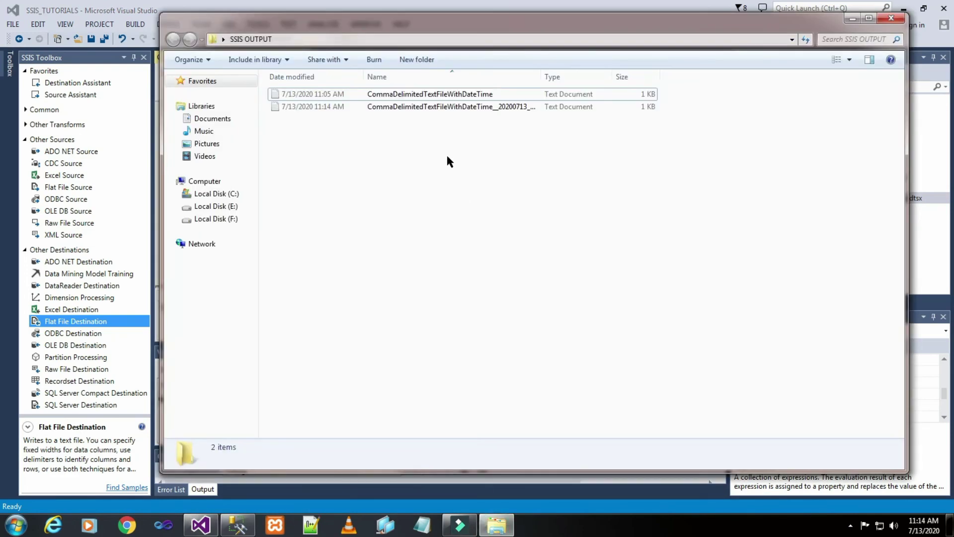
left_click_drag(542, 77, 598, 76)
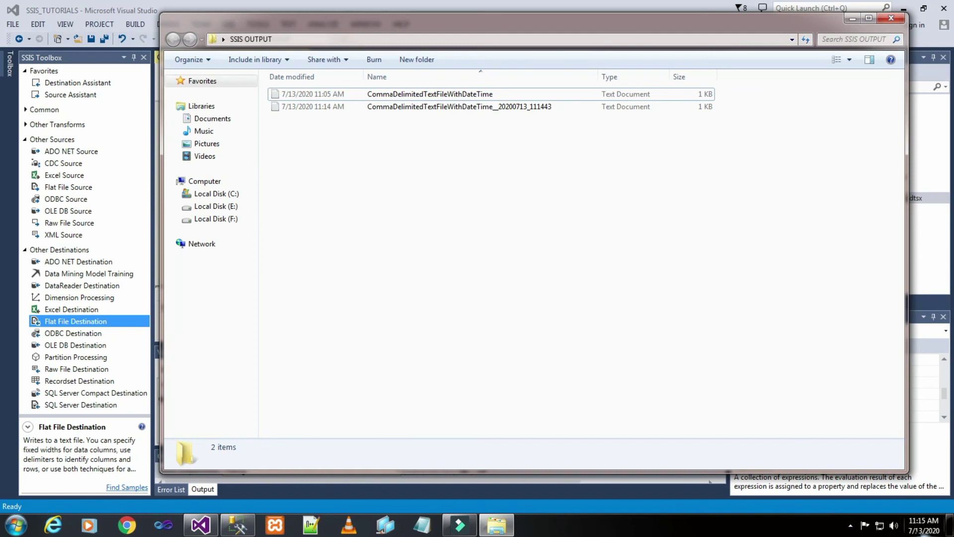
mouse_move(924, 530)
Step: Switch to Visual Studio, execute the comma-delimited package a second time and stop debugging once it completes
left_click(201, 528)
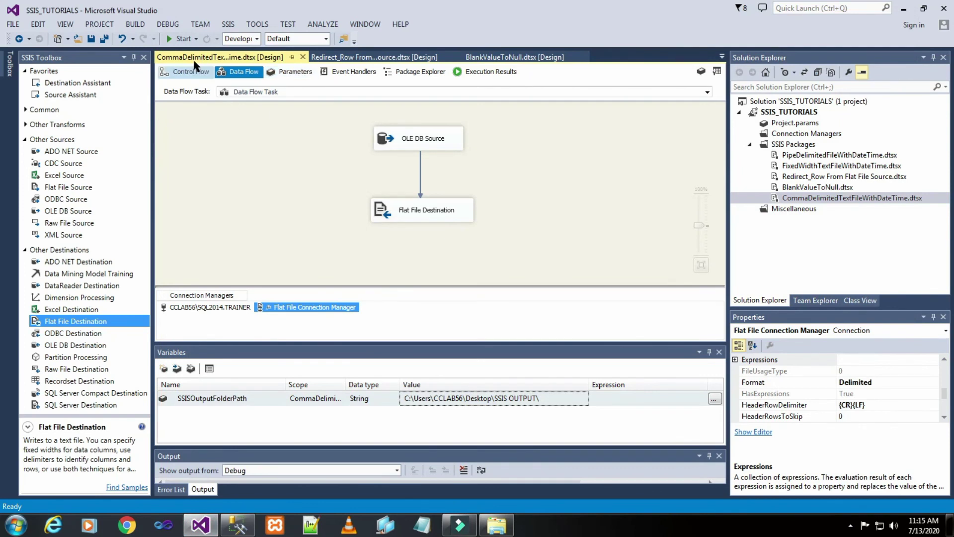
left_click(179, 38)
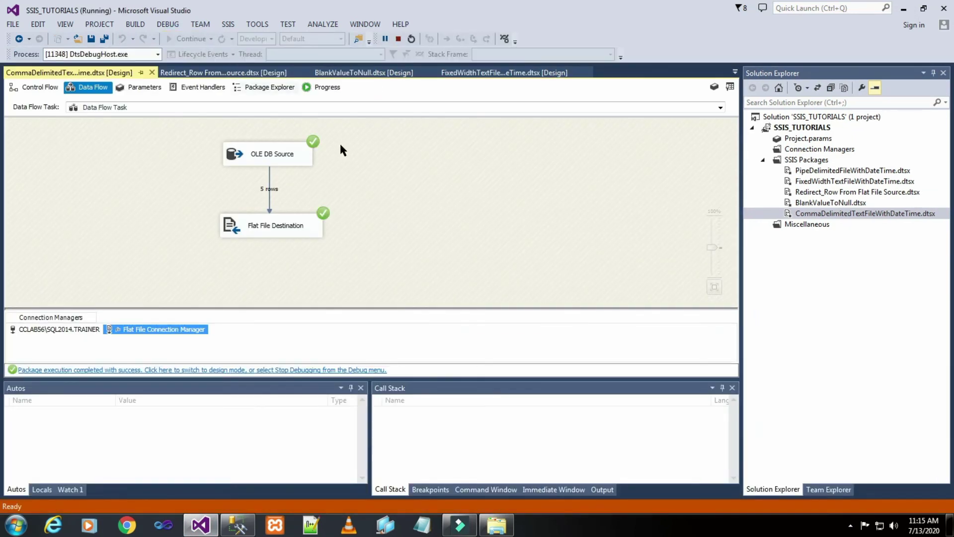
left_click(397, 39)
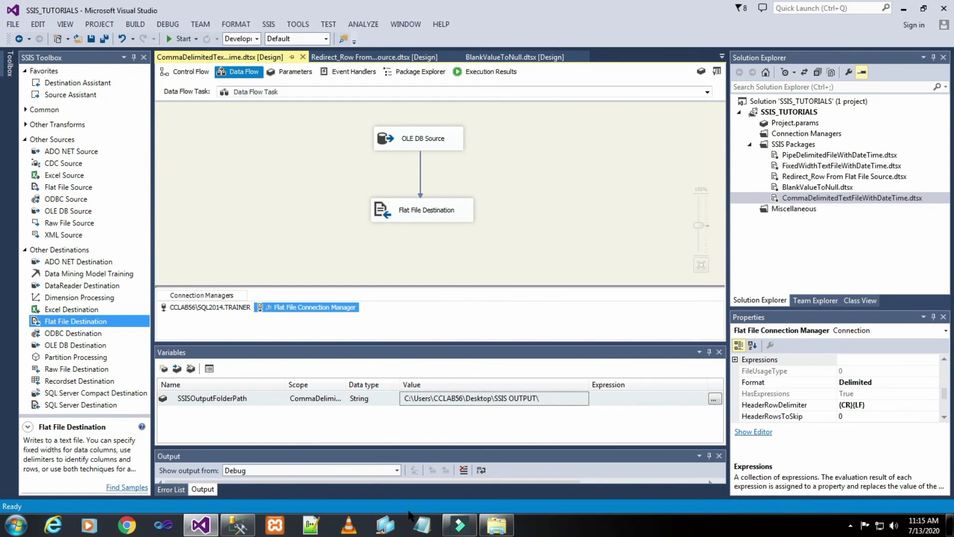
Step: Return to the SSIS OUTPUT folder, open the newest text file in Notepad and check its customer rows and comma delimiters
left_click(496, 523)
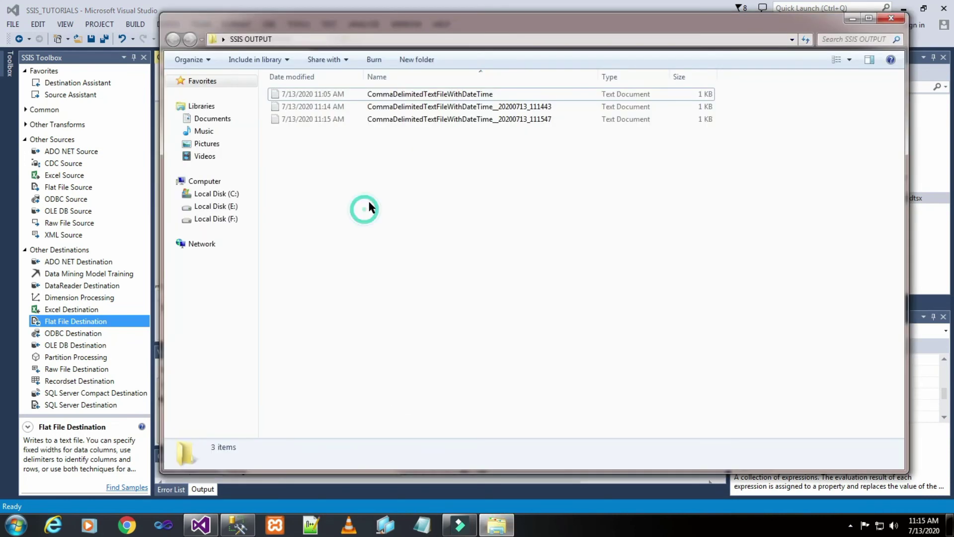
double_click(335, 119)
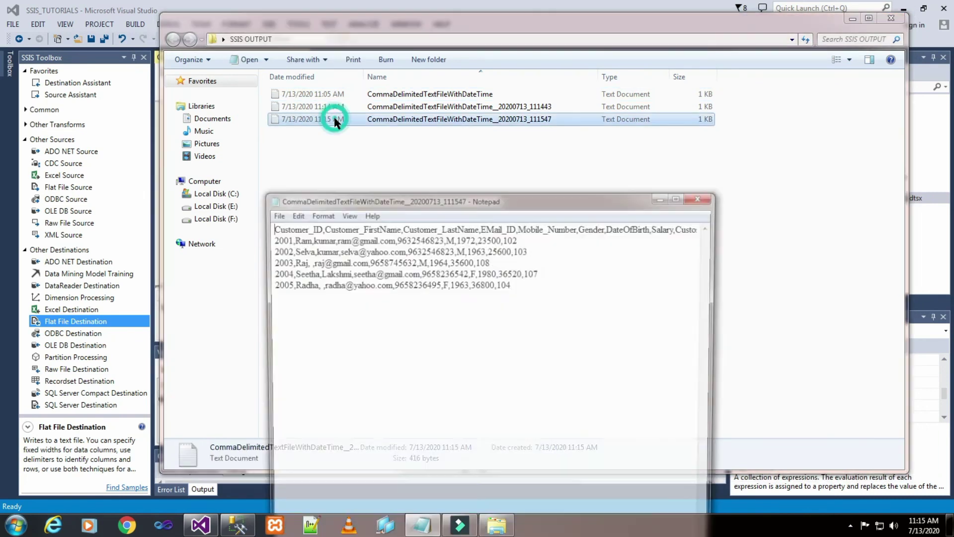
left_click_drag(269, 245, 379, 284)
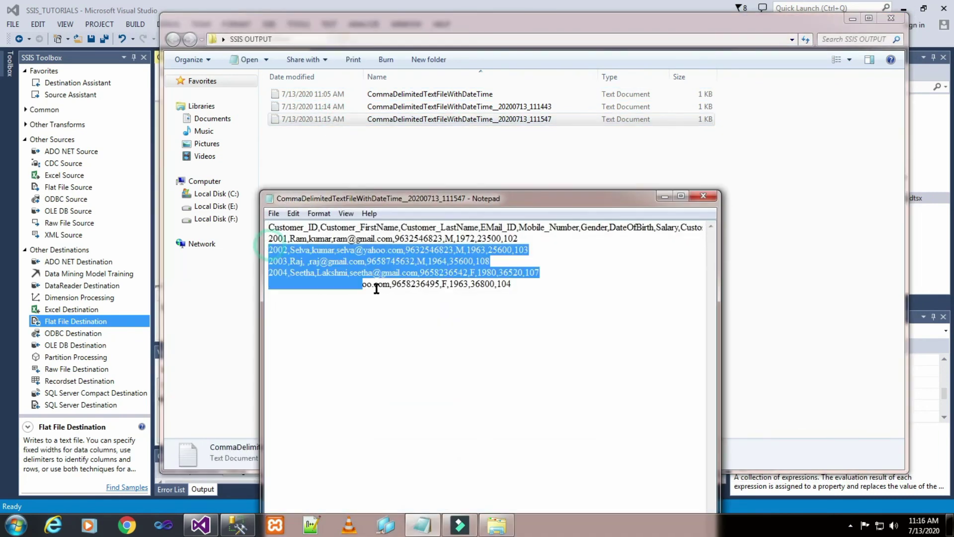
left_click(389, 336)
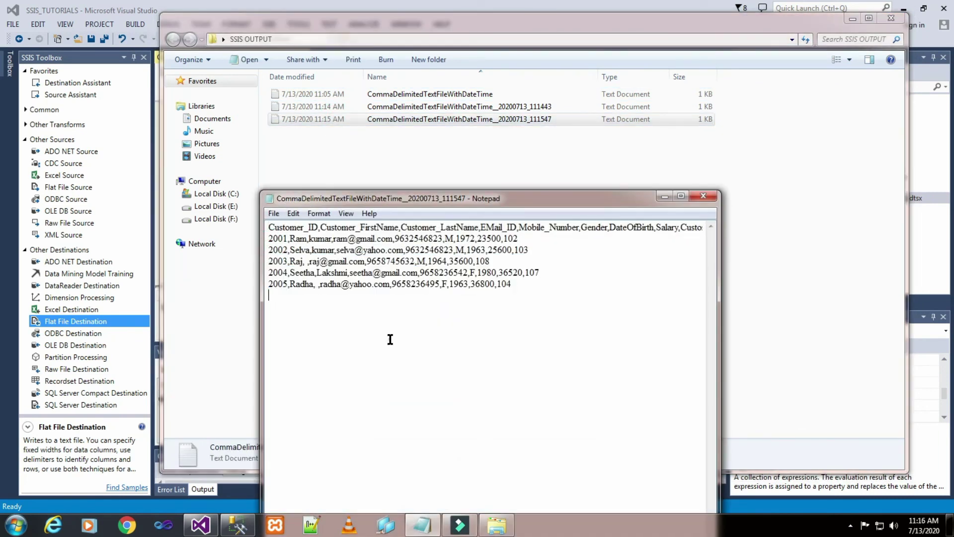
double_click(288, 284)
left_click(287, 262)
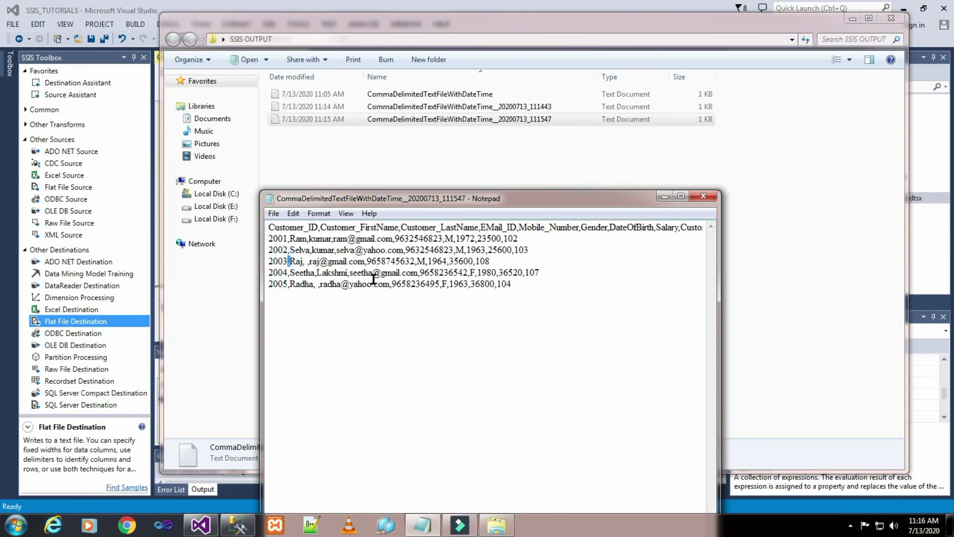